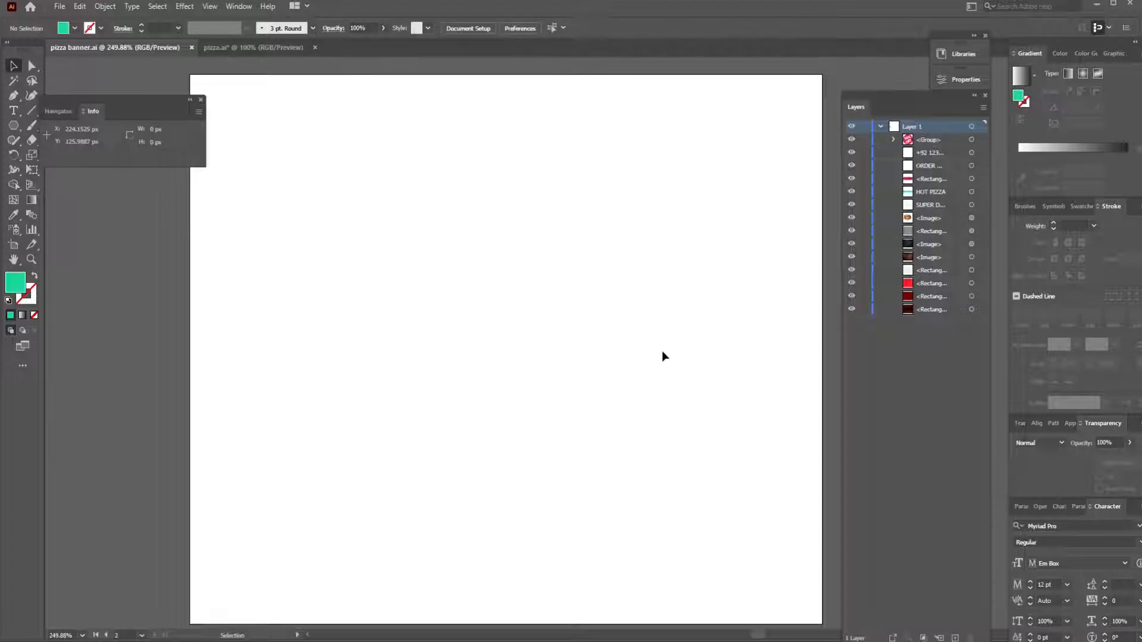
- Draw a 300 × 250 px rectangle that covers the blank artboard
key(ctrl+1)
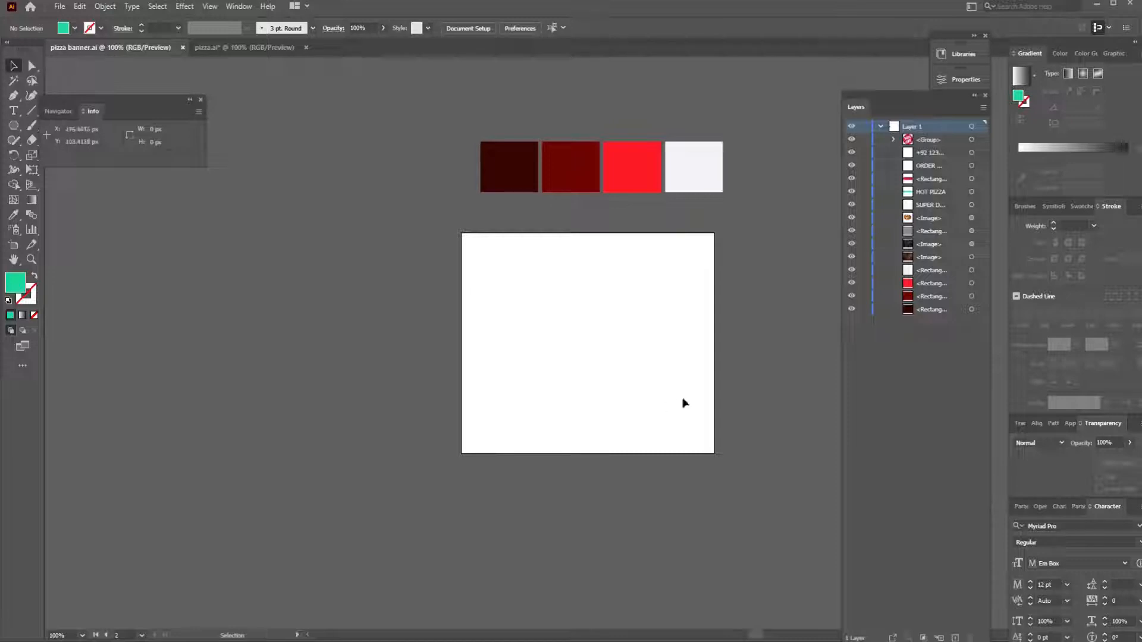
click(644, 350)
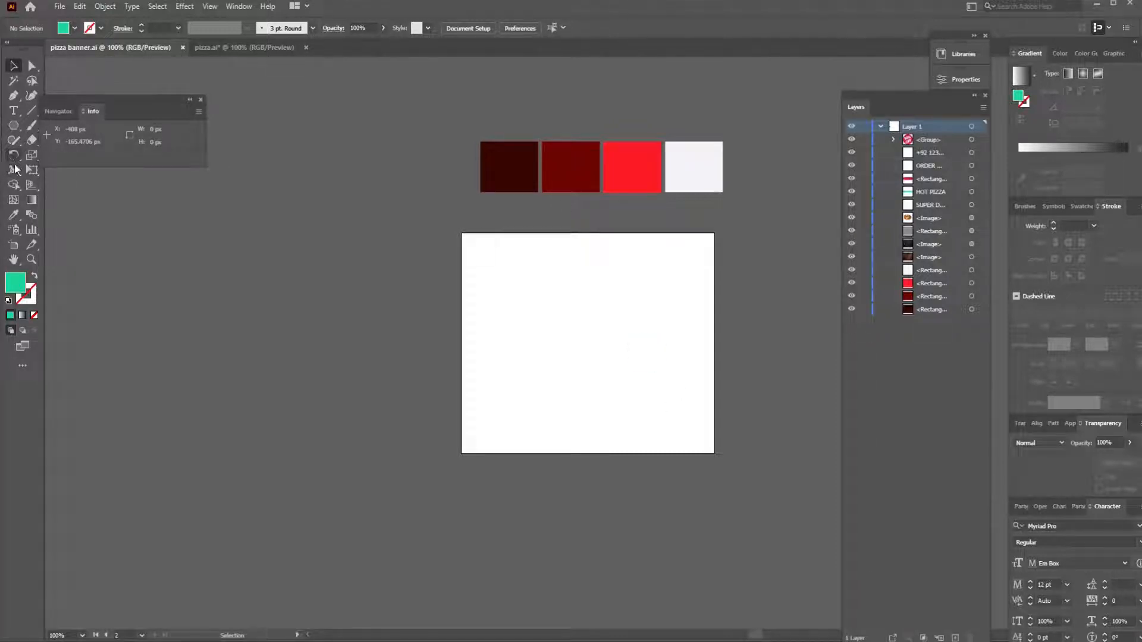
drag(14, 125, 66, 126)
mouse_move(463, 232)
mouse_down()
mouse_move(531, 400)
mouse_move(678, 455)
mouse_move(715, 453)
mouse_up()
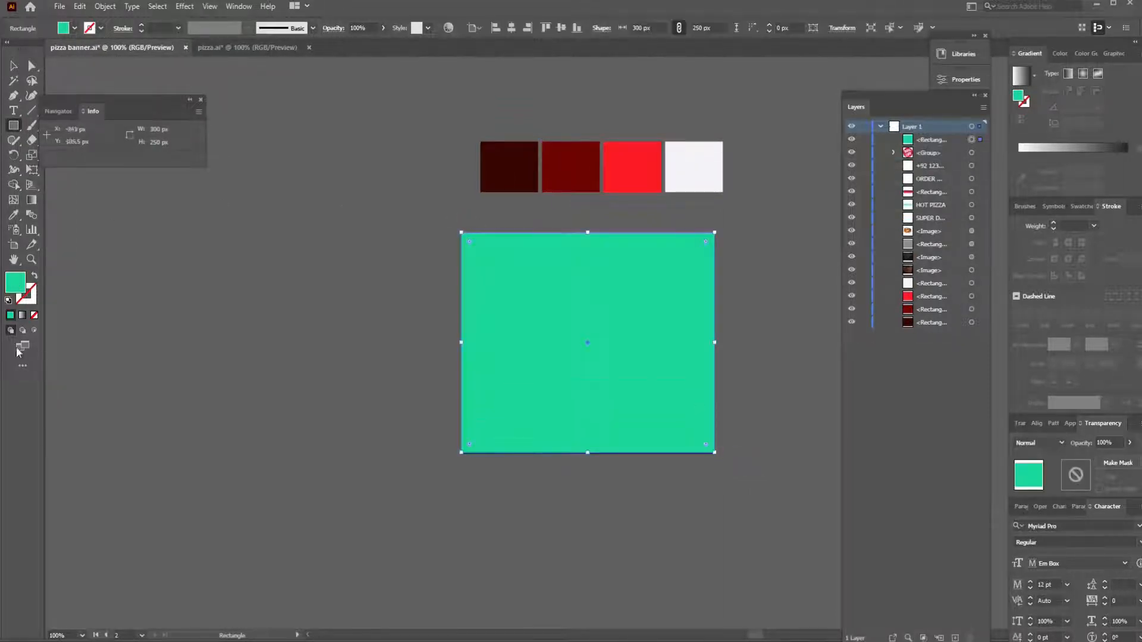
- Fill the rectangle with a linear gradient running from the darkest maroon swatch to the dark red swatch
click(22, 315)
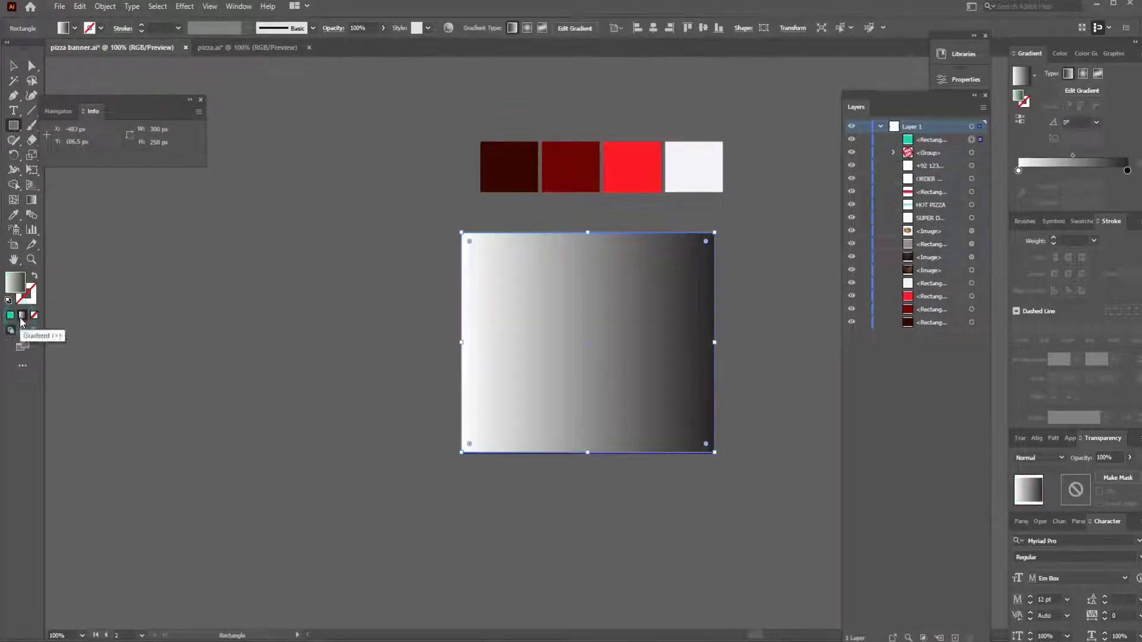
click(1018, 170)
click(1021, 193)
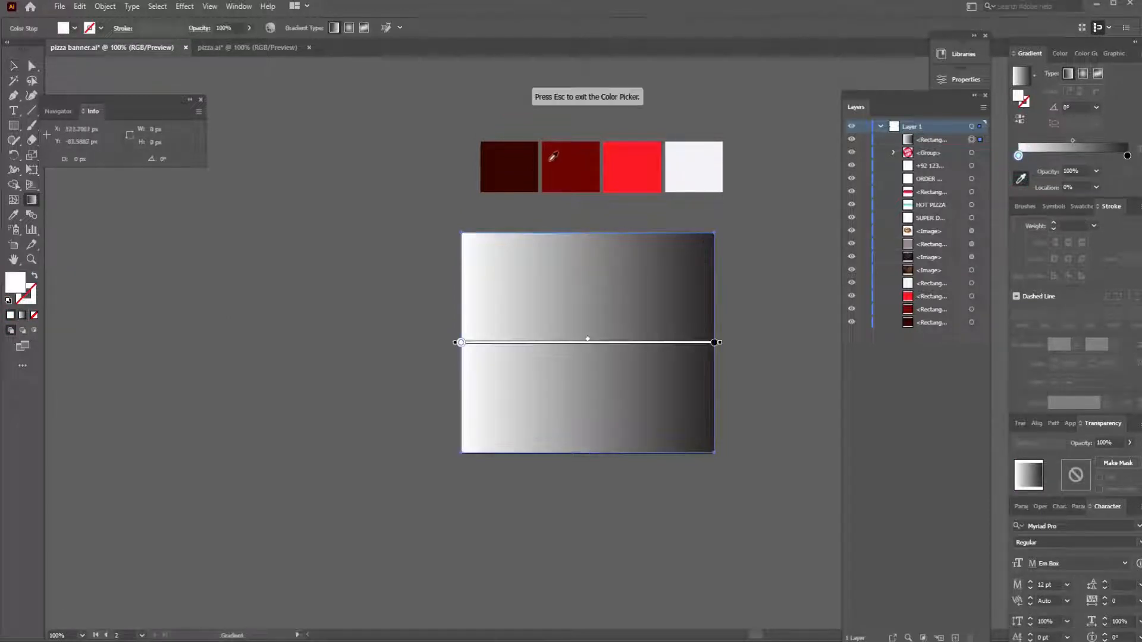
click(518, 160)
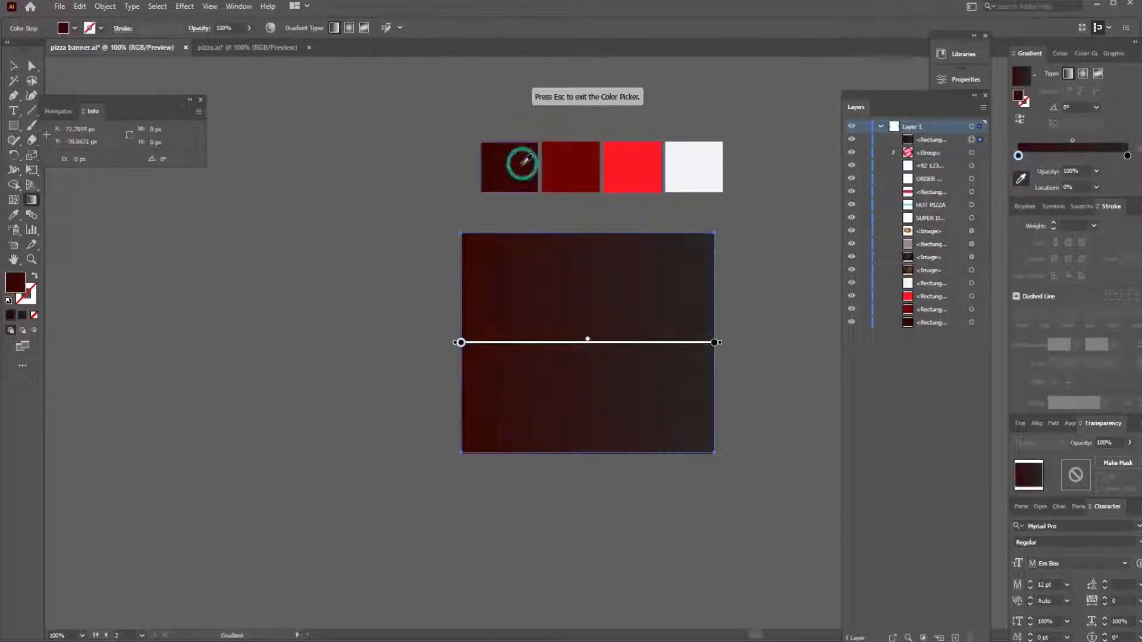
click(1127, 156)
click(591, 165)
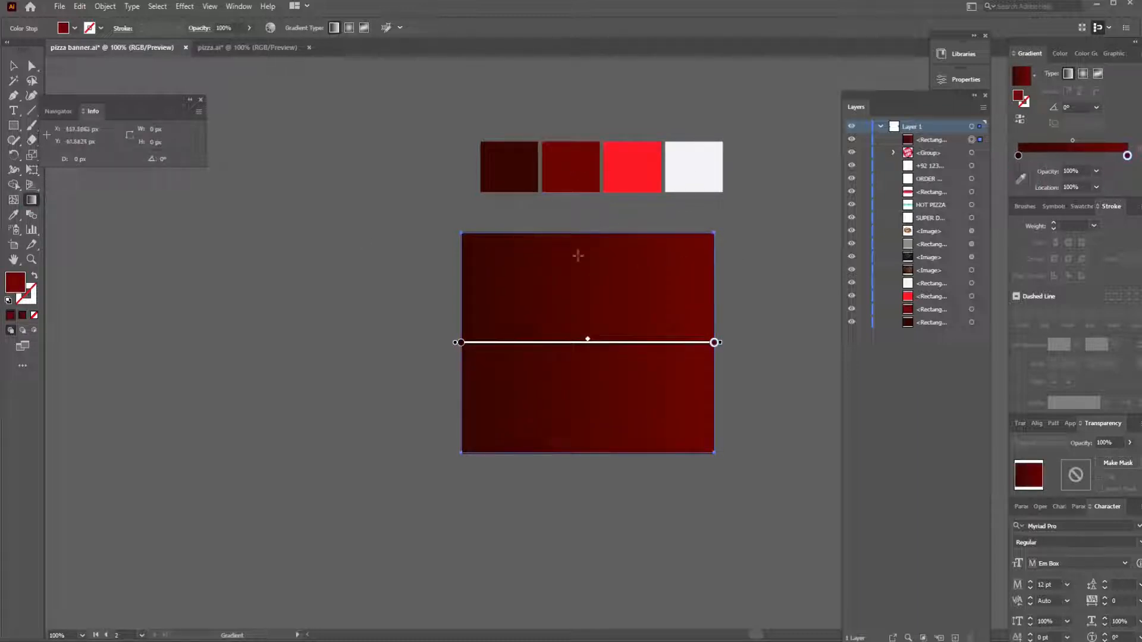
- Turn the gradient vertical at -90° and add a middle stop at about 55% sampled from the bright red swatch
drag(583, 232, 588, 381)
click(14, 66)
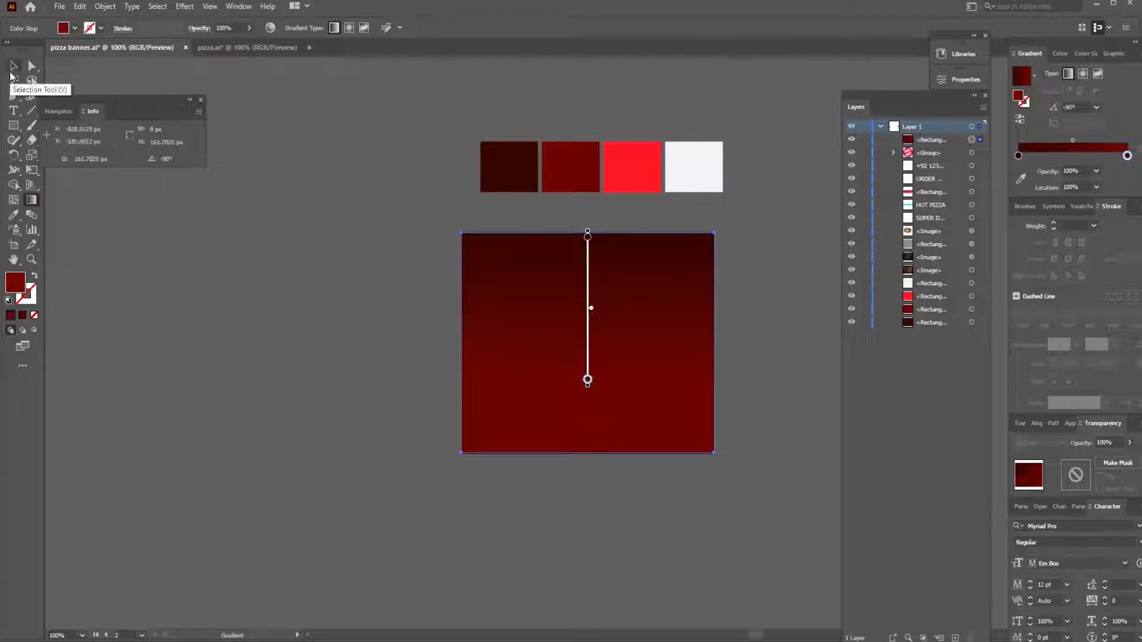
click(1078, 171)
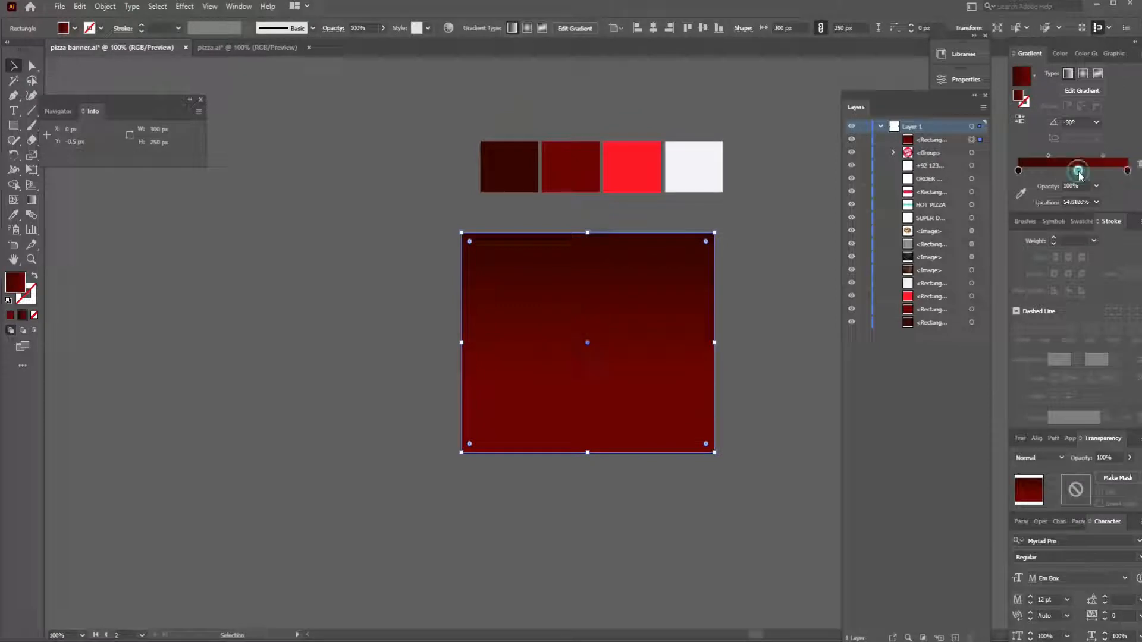
key(i)
click(1021, 193)
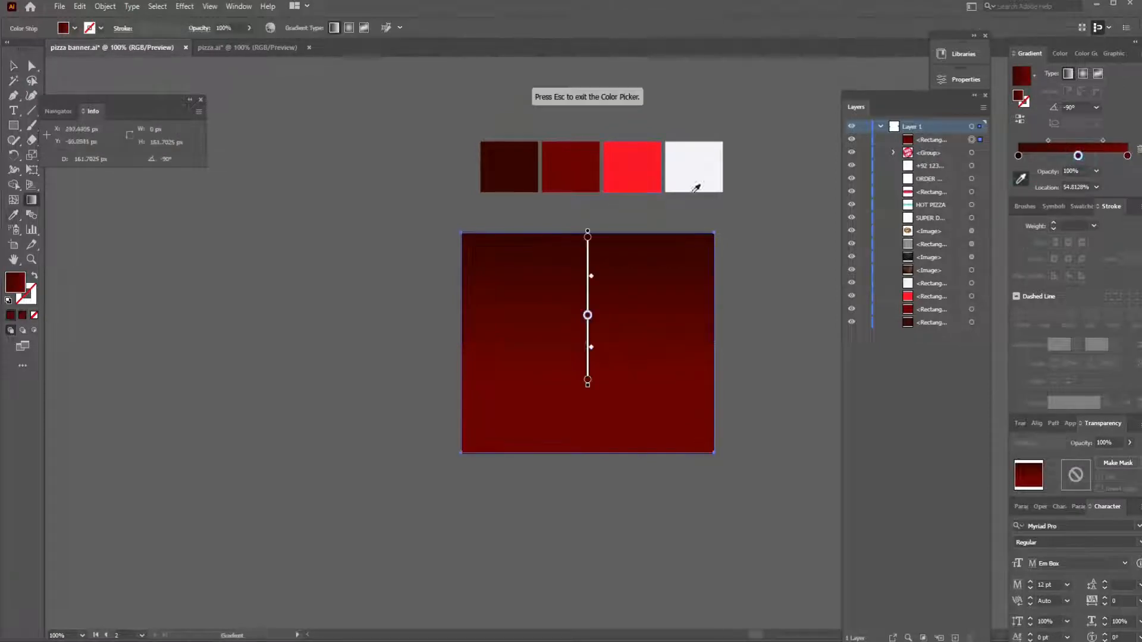
click(654, 176)
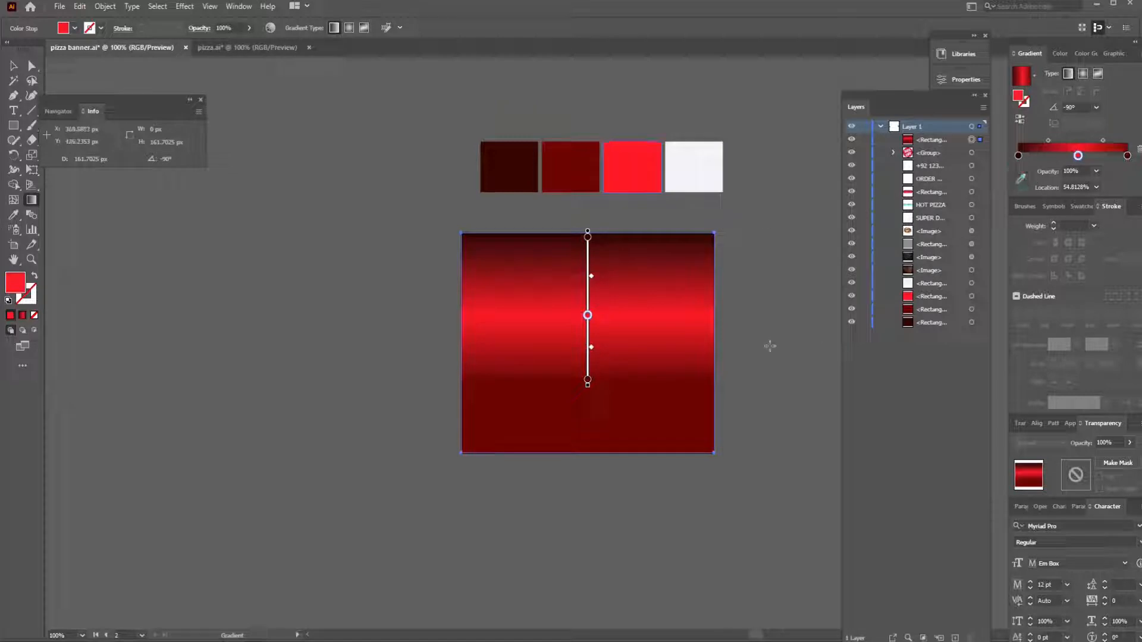
- Stretch the vertical gradient over the rectangle's full height and fine-tune its midpoint and lower end
drag(603, 234, 602, 458)
mouse_move(1048, 141)
mouse_down()
mouse_move(1034, 143)
mouse_move(1109, 143)
mouse_up()
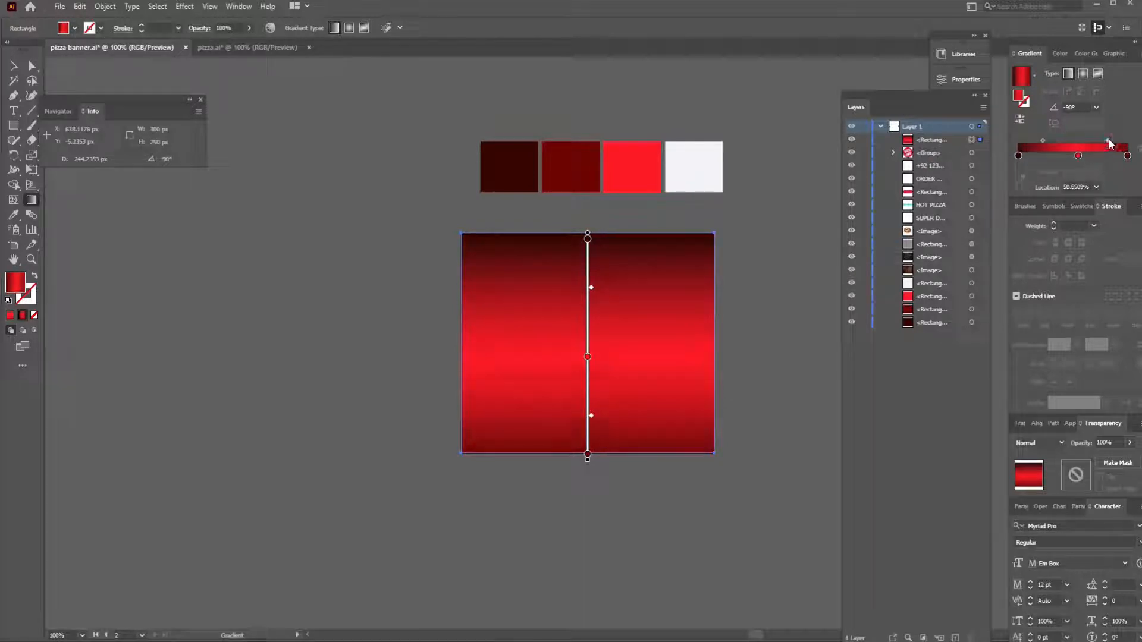
click(587, 455)
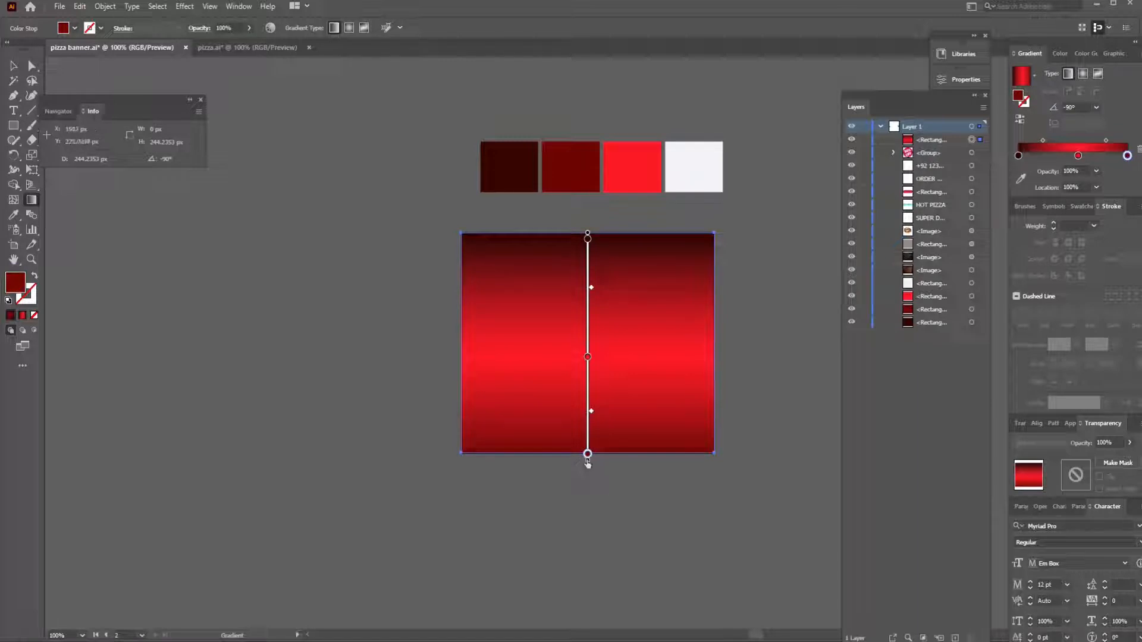
drag(586, 461, 587, 455)
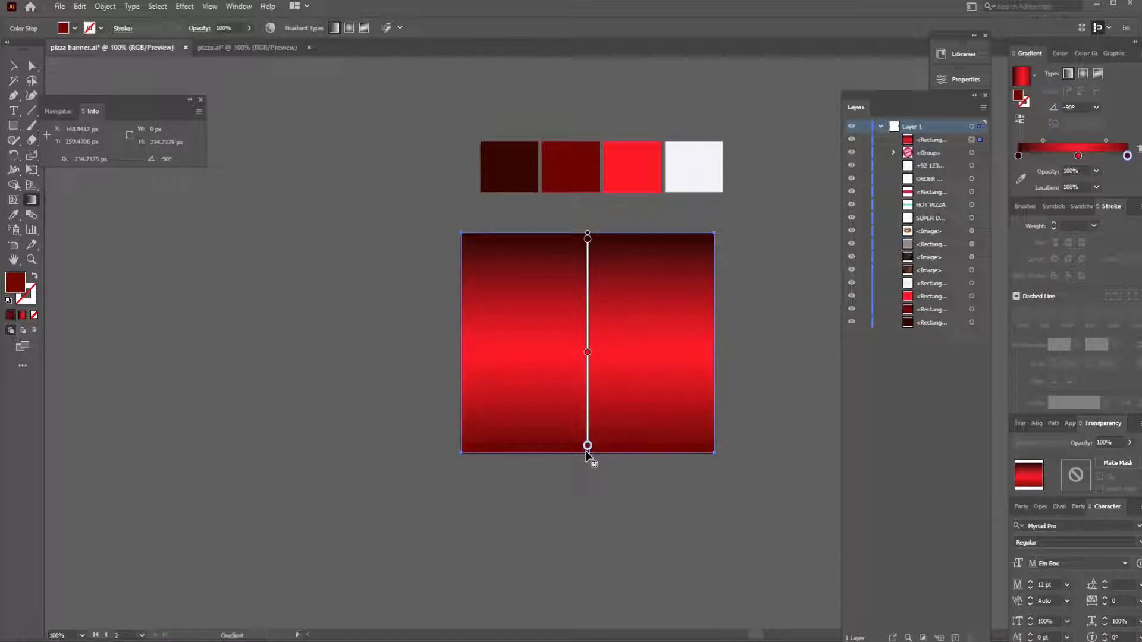
click(13, 68)
click(354, 256)
click(333, 349)
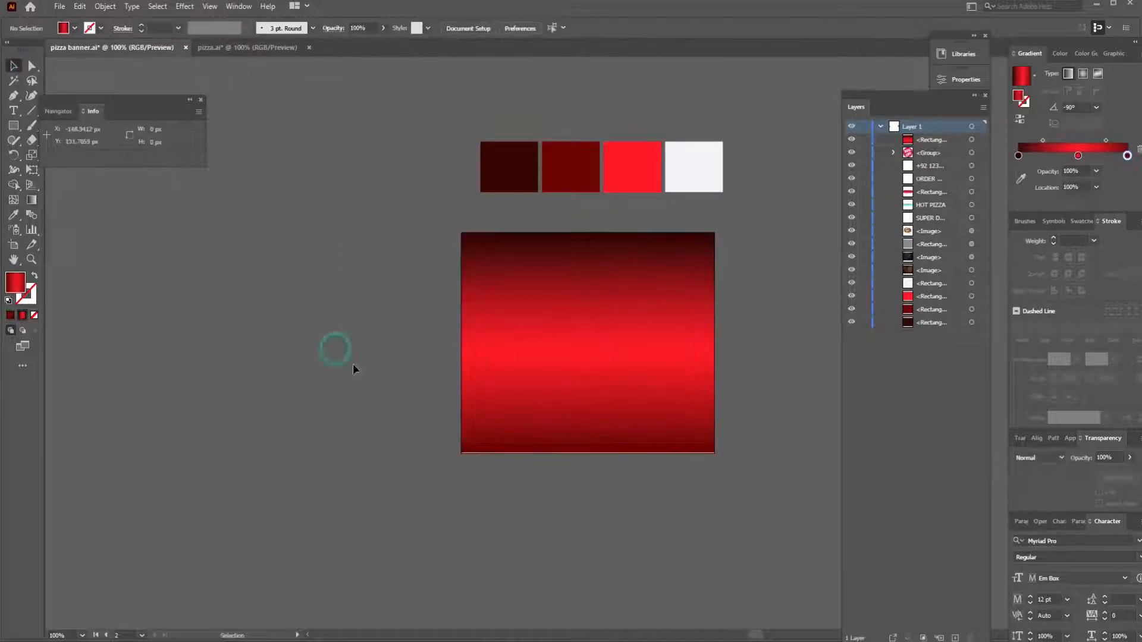
click(587, 408)
click(587, 450)
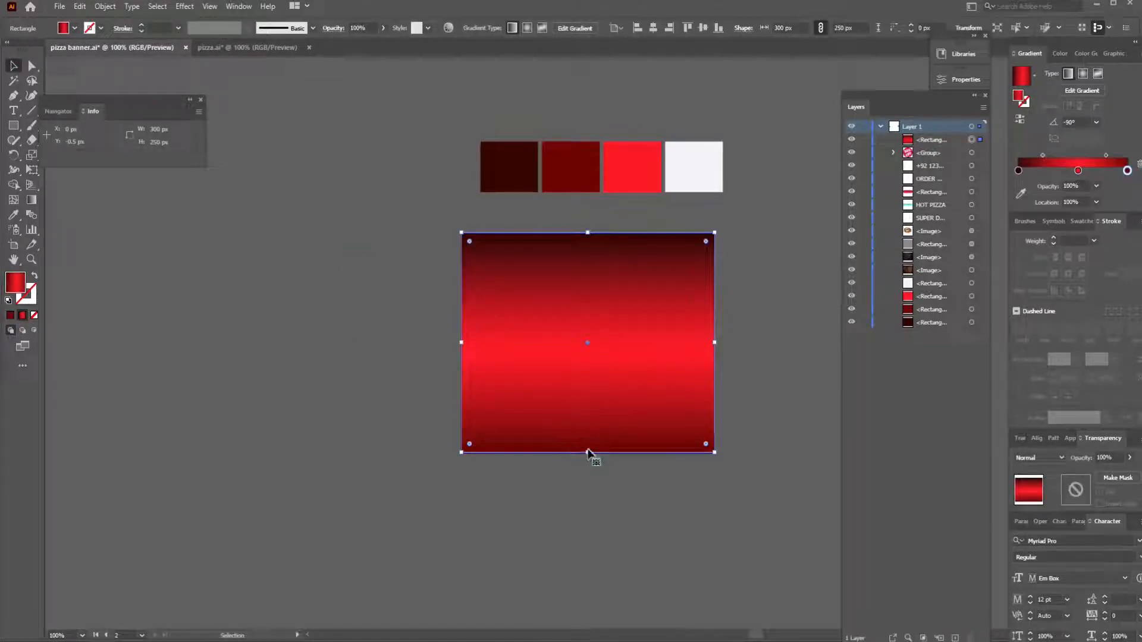
click(639, 479)
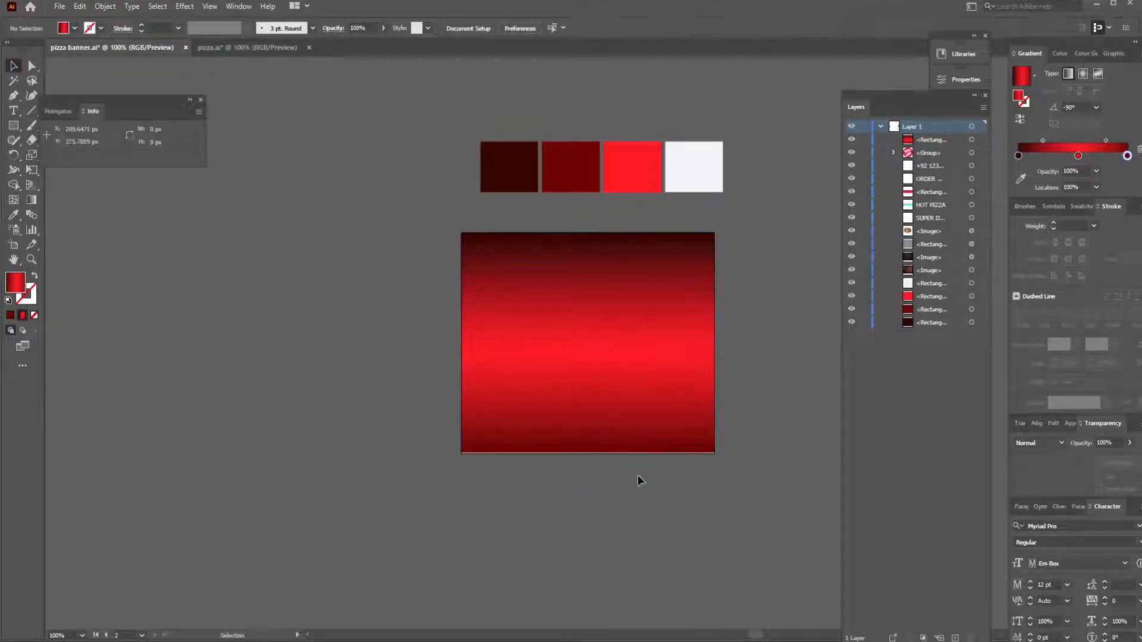
- Place a copy of the pizza image over the gradient rectangle and centre it horizontally and vertically on the artboard
key(ctrl+minus)
key(ctrl+minus)
key(ctrl+minus)
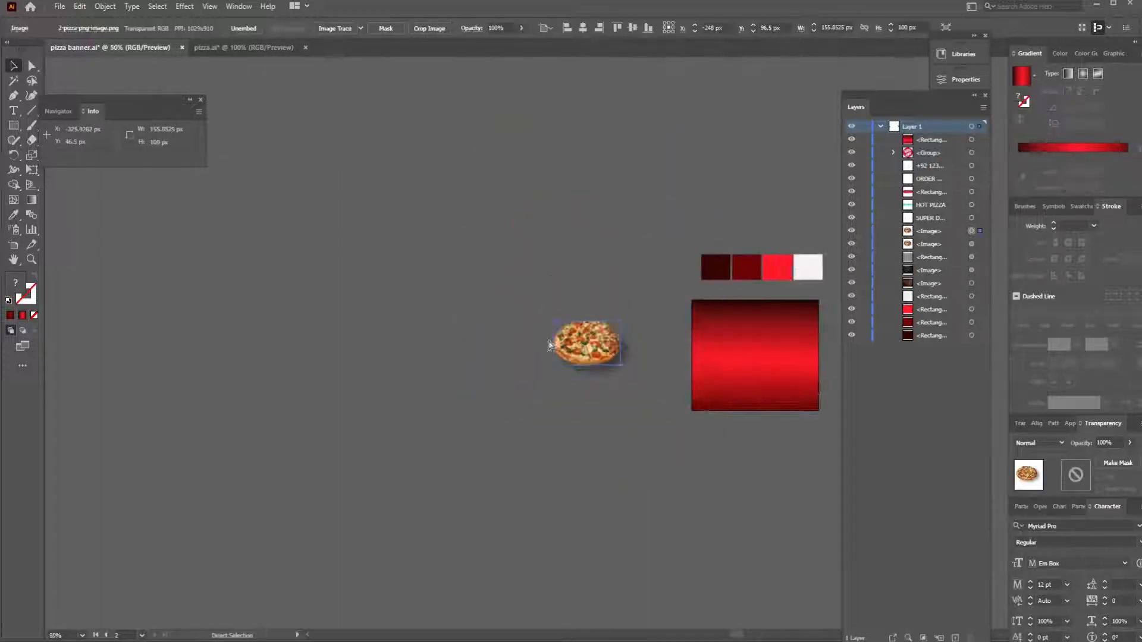
key(ctrl+plus)
key(ctrl+plus)
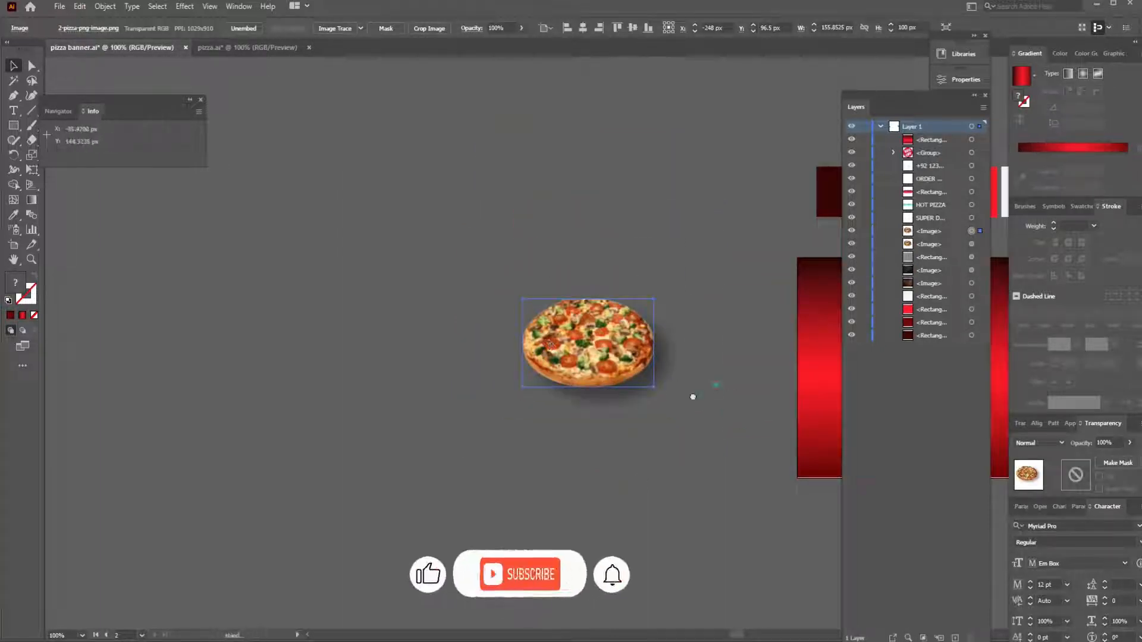
drag(717, 387, 302, 402)
drag(175, 375, 499, 387)
click(583, 28)
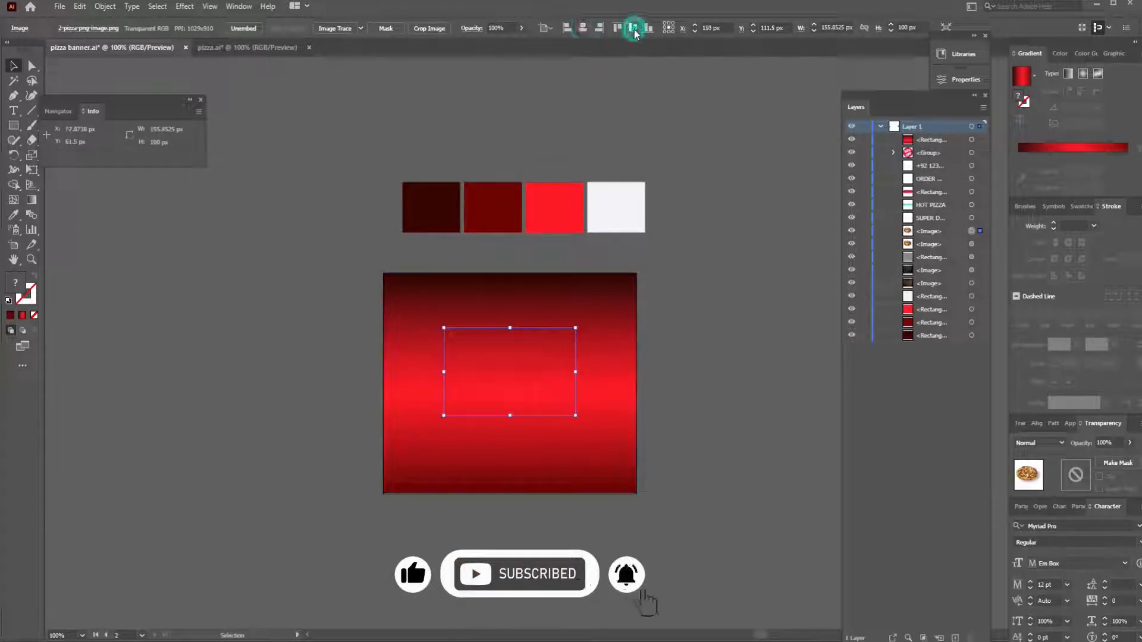
click(632, 28)
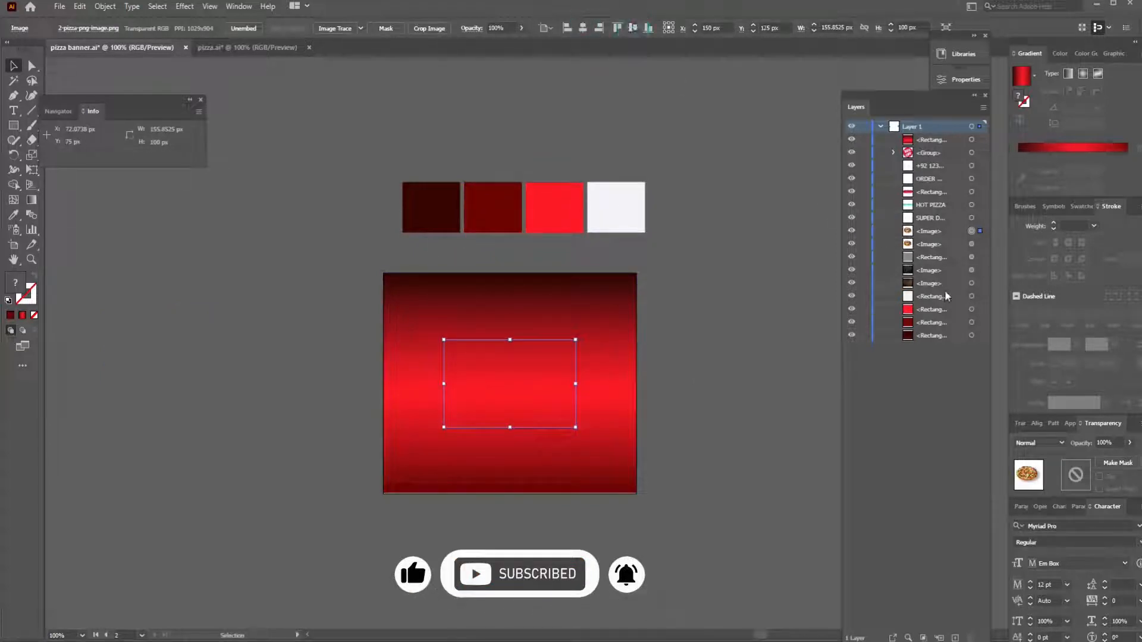
right_click(533, 395)
mouse_move(573, 329)
click(717, 333)
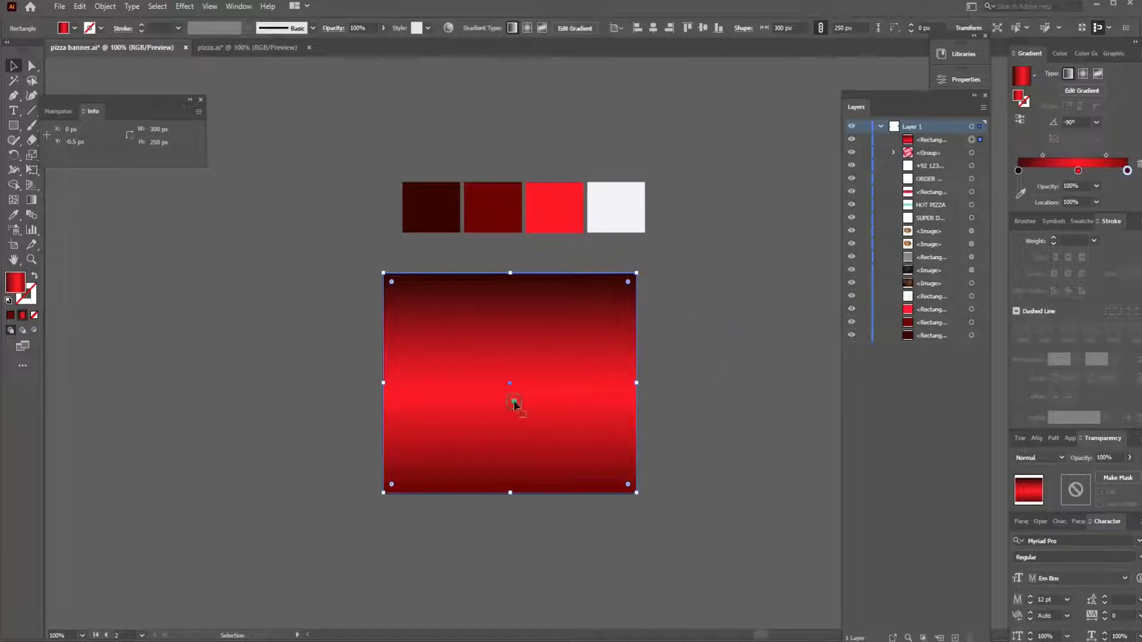
drag(514, 404, 259, 413)
click(476, 372)
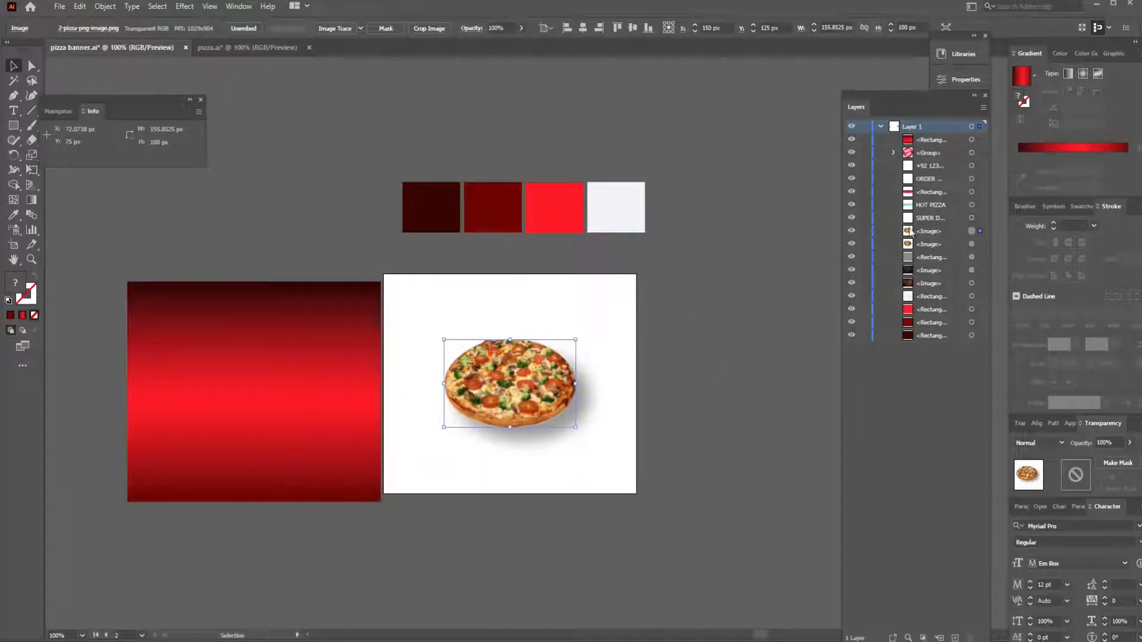
right_click(523, 373)
mouse_move(582, 477)
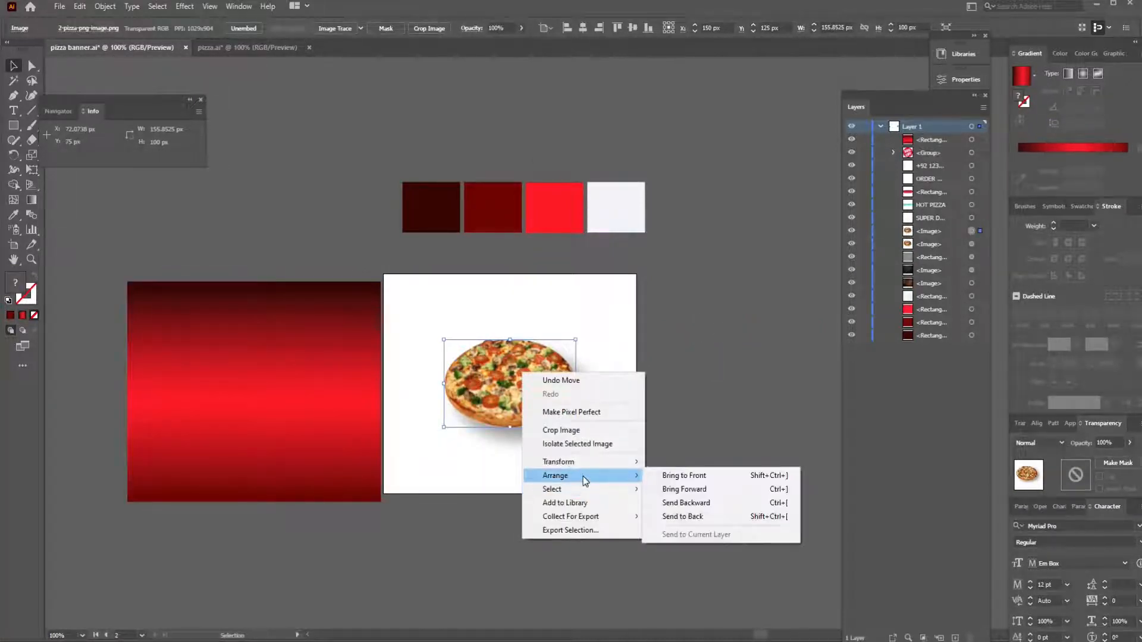
click(708, 395)
key(ctrl+z)
- Send the gradient rectangle to the back, behind the pizza image
right_click(571, 395)
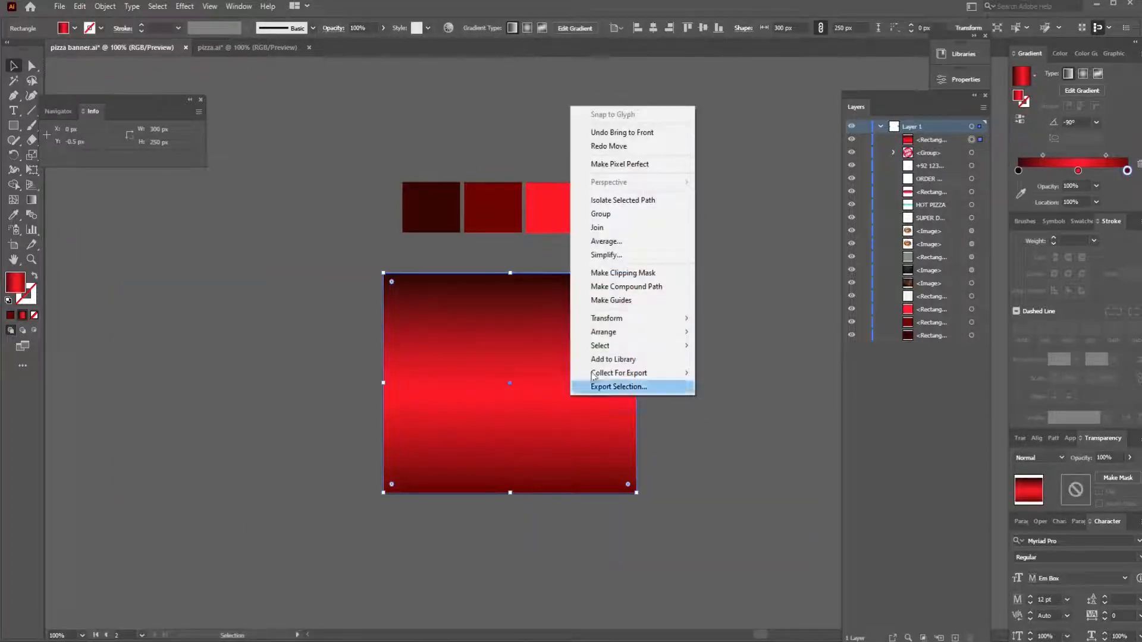
mouse_move(603, 332)
click(724, 373)
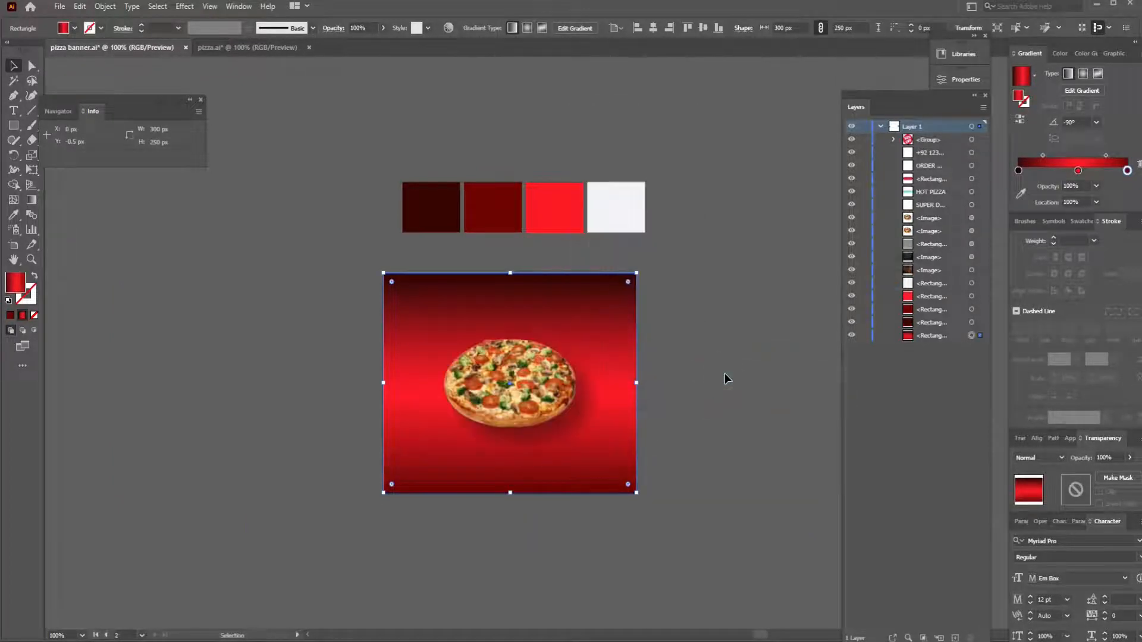
key(ctrl+1)
key(ctrl+0)
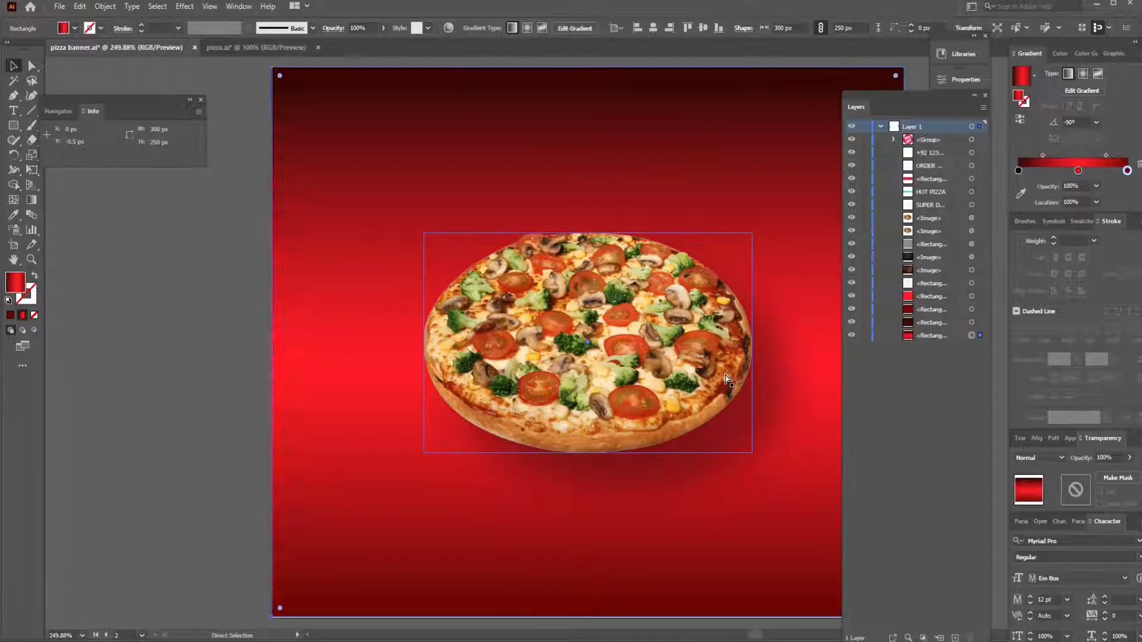
key(ctrl+1)
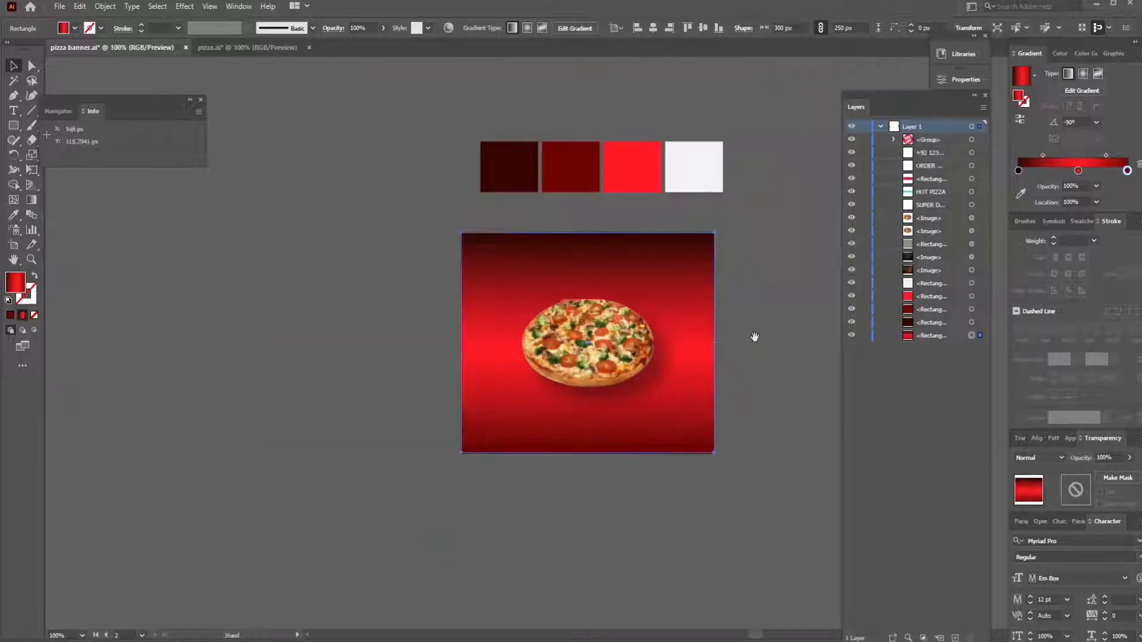
drag(753, 337, 661, 374)
click(661, 373)
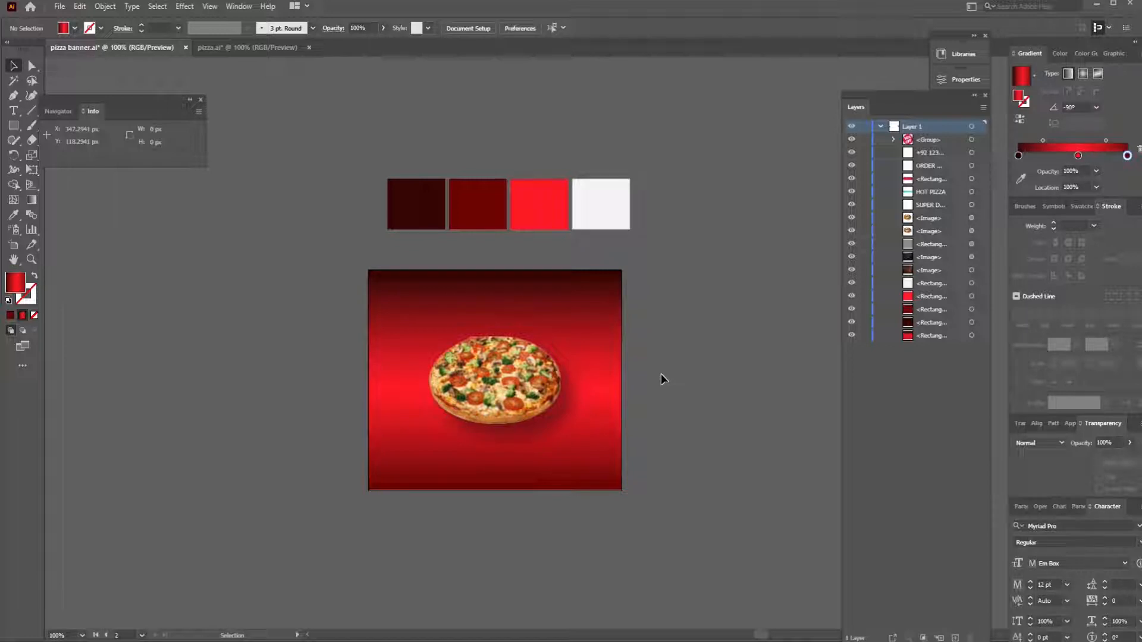
- Make the copied HOT PIZZA text white and move it down, apart from the SUPER DELICIOUS text
key(ctrl+minus)
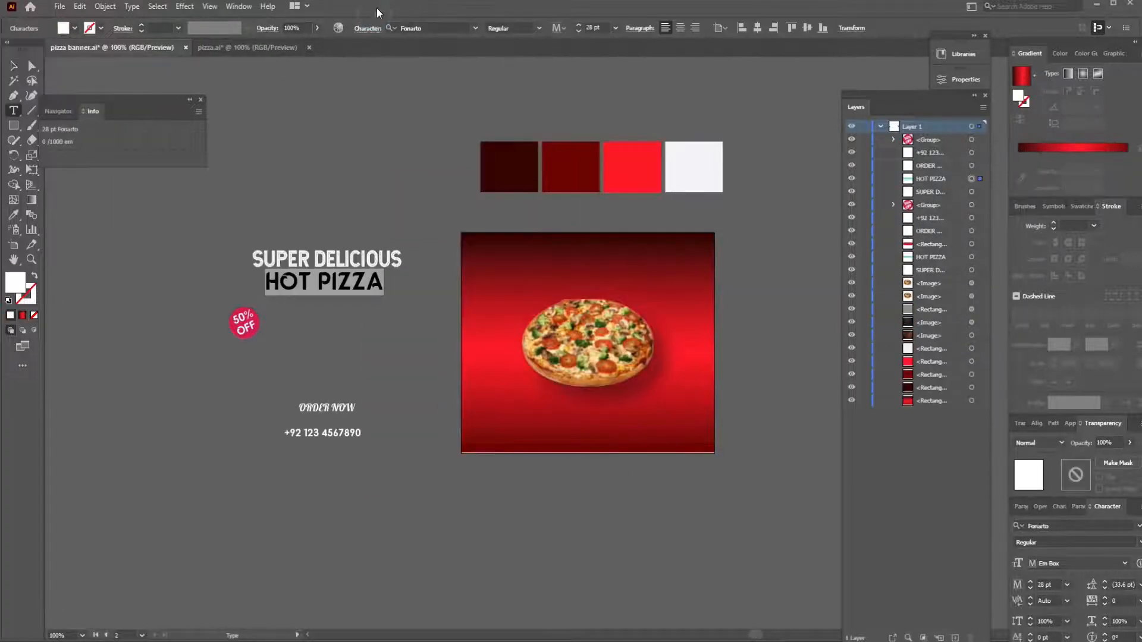
click(13, 65)
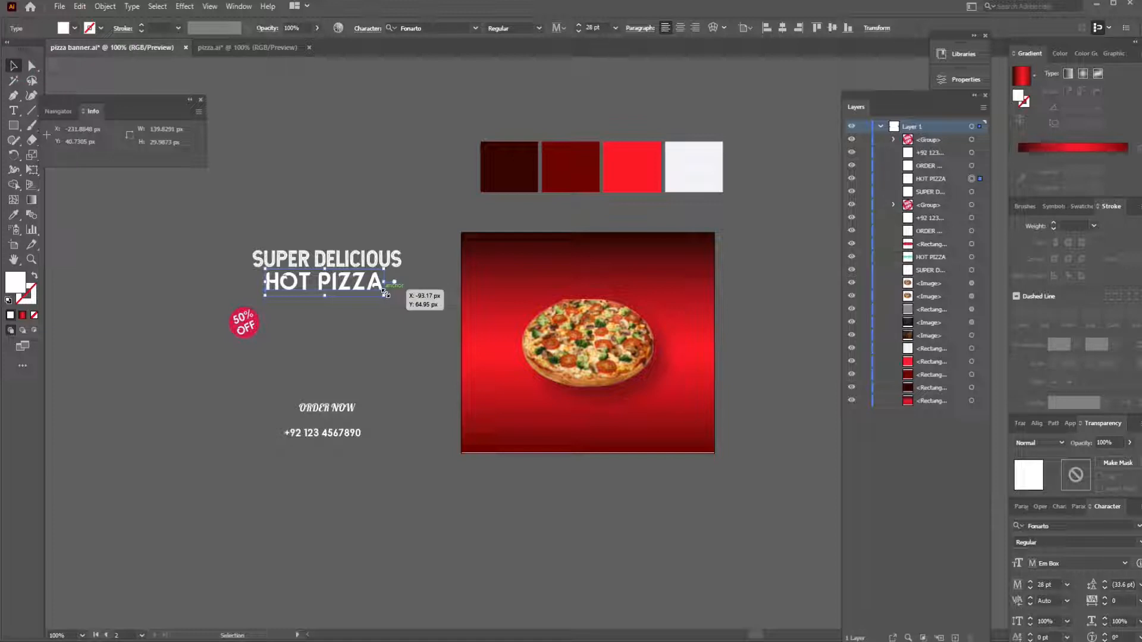
click(399, 379)
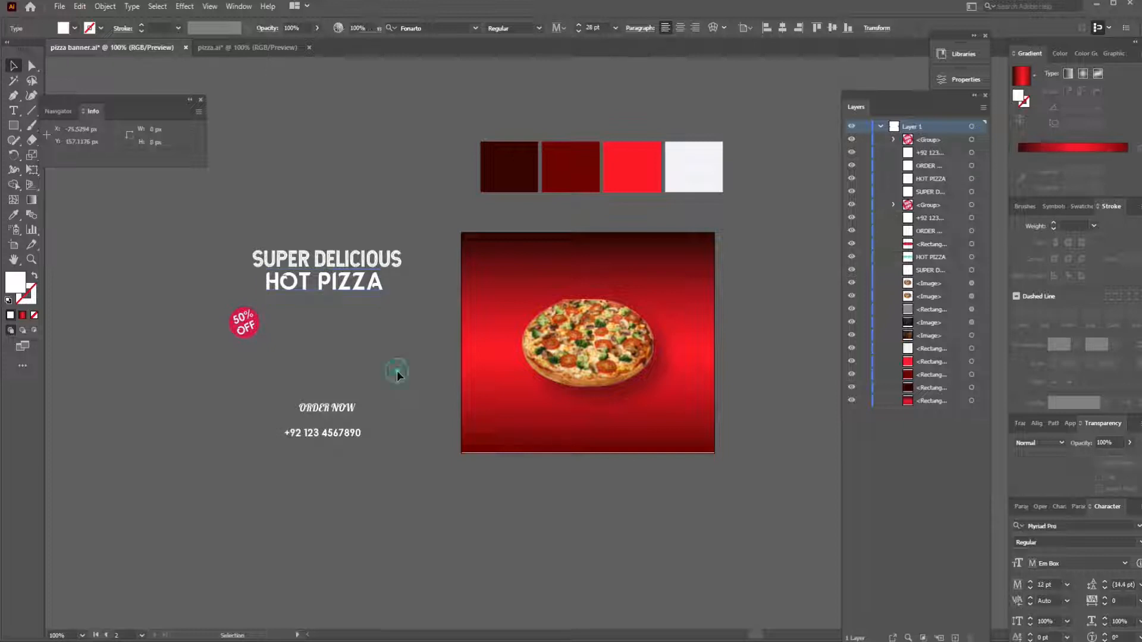
drag(372, 301, 385, 315)
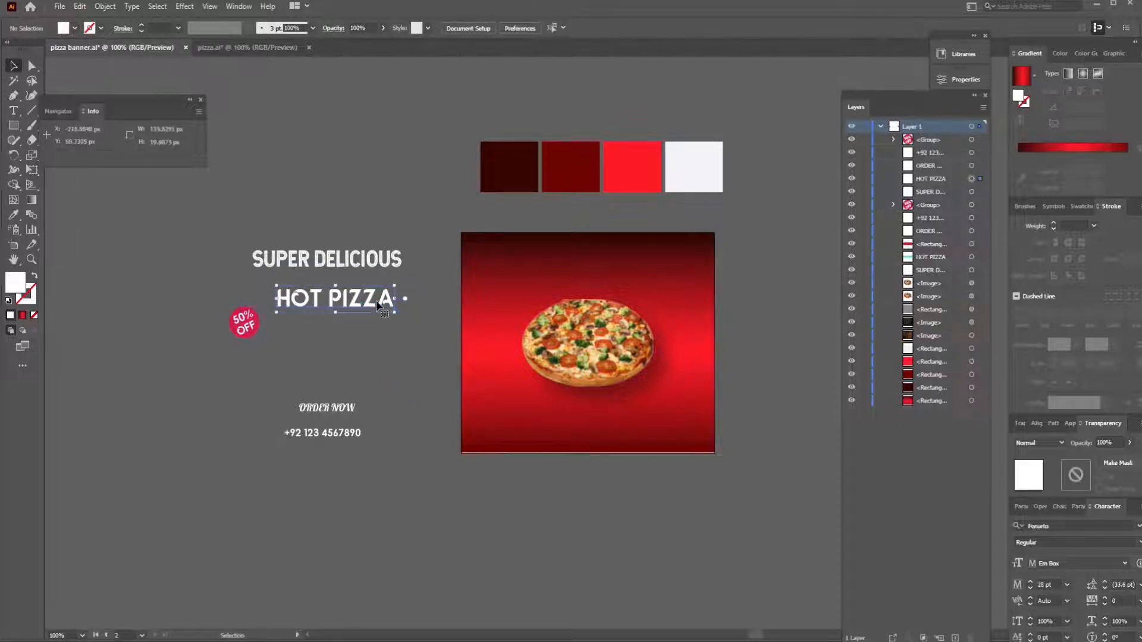
- Move the SUPER DELICIOUS text onto the banner above the pizza and centre it horizontally
drag(343, 263, 613, 268)
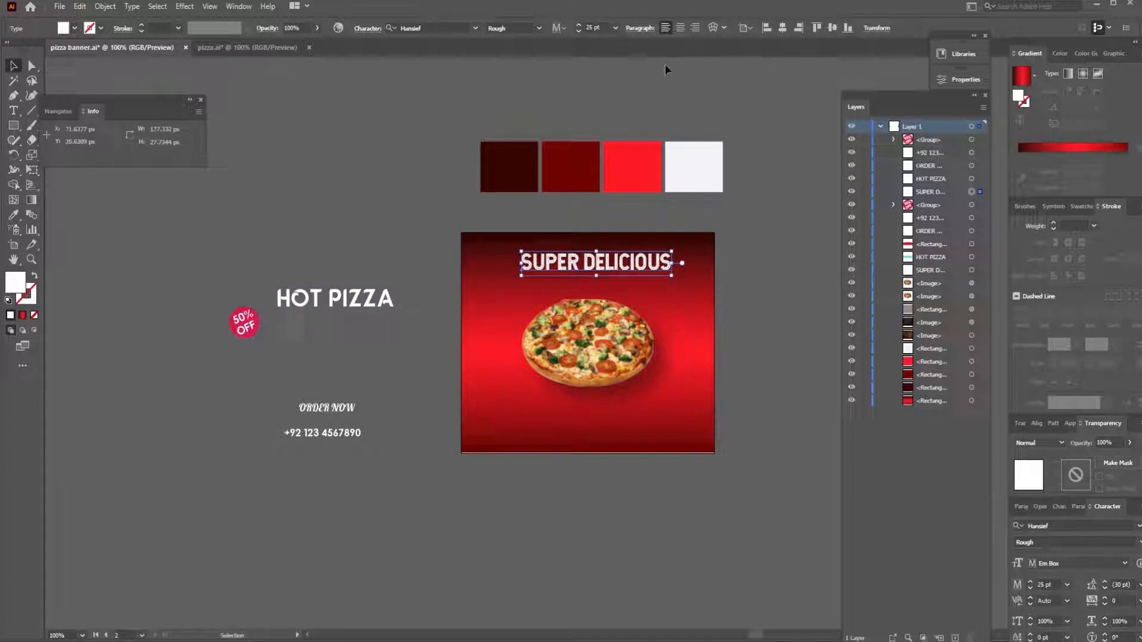
click(782, 28)
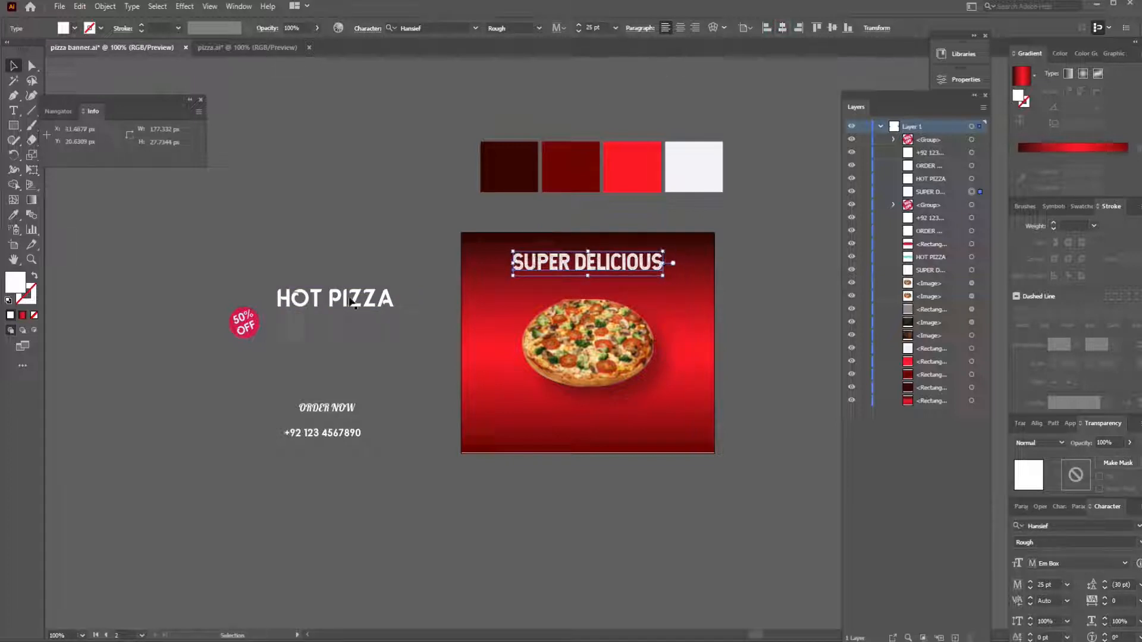
- Move the HOT PIZZA text onto the banner directly below SUPER DELICIOUS and centre it horizontally on the artboard
drag(327, 306, 580, 288)
click(781, 30)
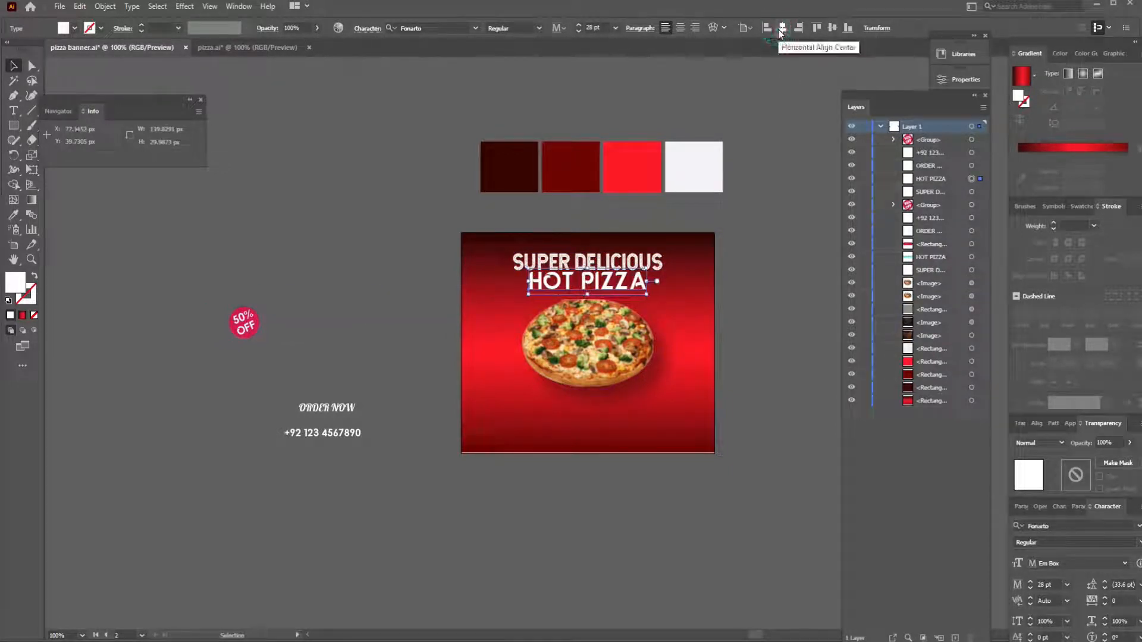
- Move the ORDER NOW text and phone number below the pizza and place the 50% OFF badge just left of the pizza
drag(309, 410, 587, 410)
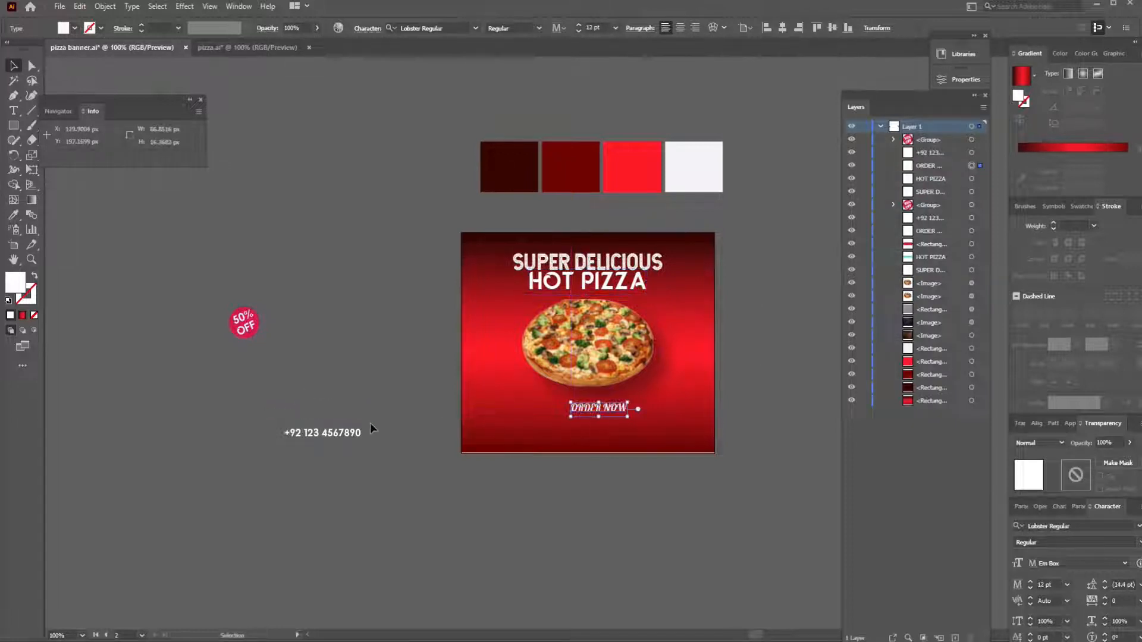
drag(345, 434, 611, 435)
drag(242, 323, 509, 332)
click(406, 336)
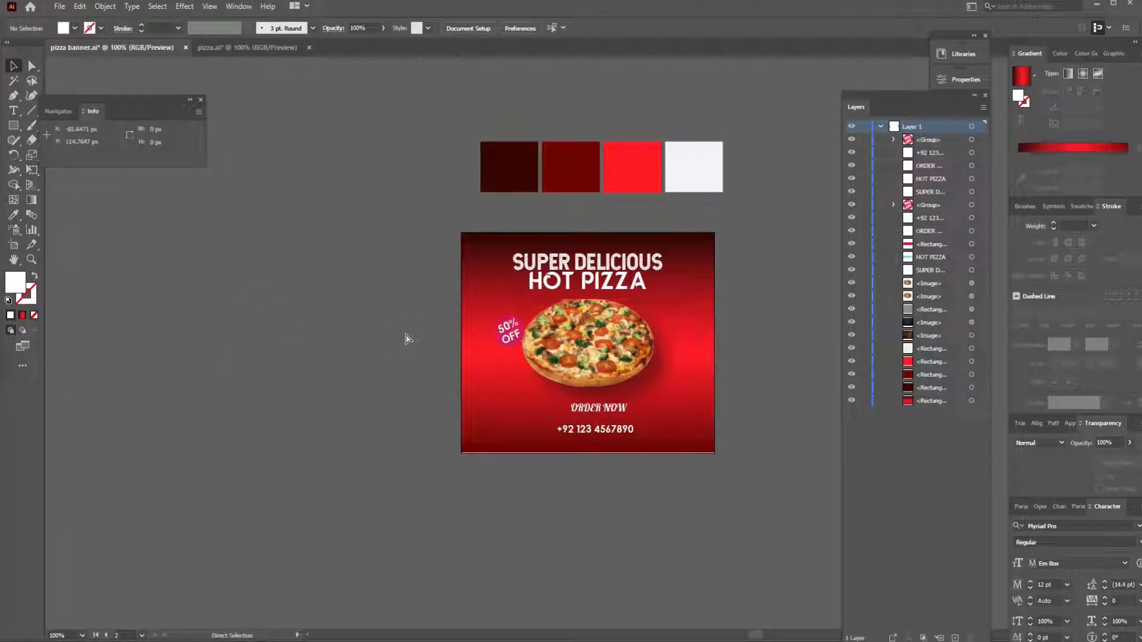
key(ctrl+0)
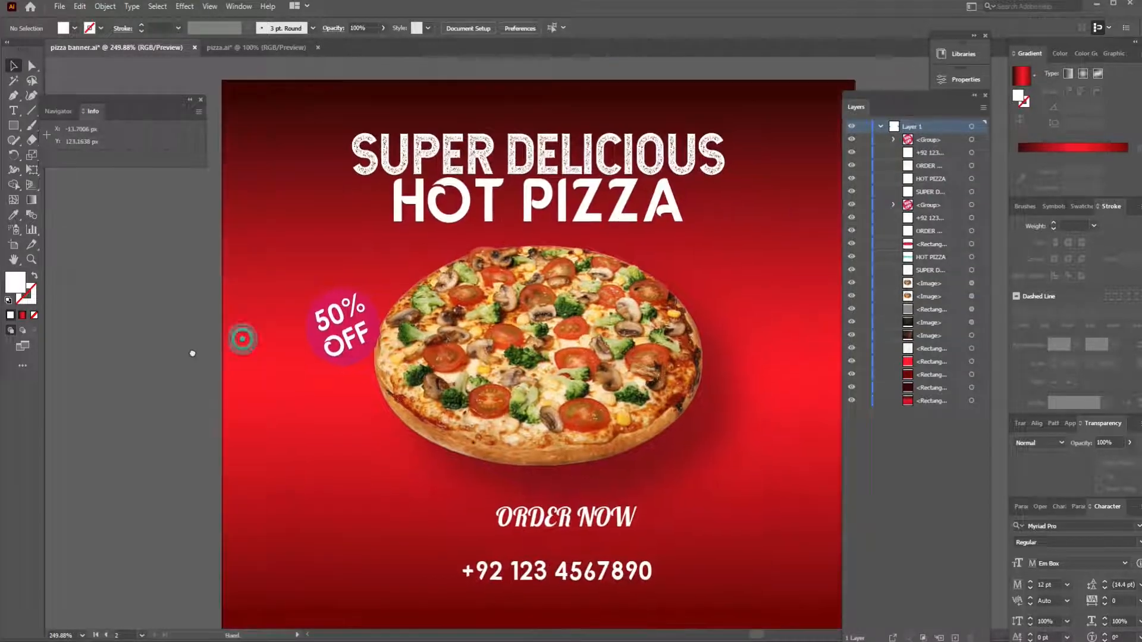
drag(337, 324, 325, 329)
- Ungroup the 50% OFF badge and fill its round shape with the darkest brown palette colour
key(ctrl+minus)
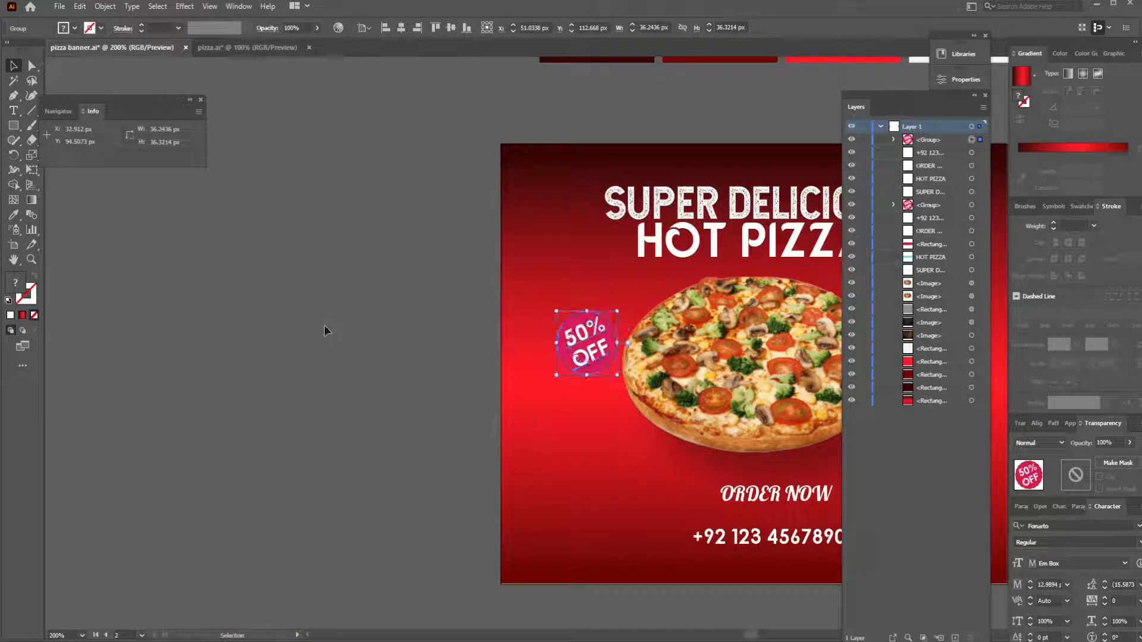
key(space)
drag(396, 250, 166, 306)
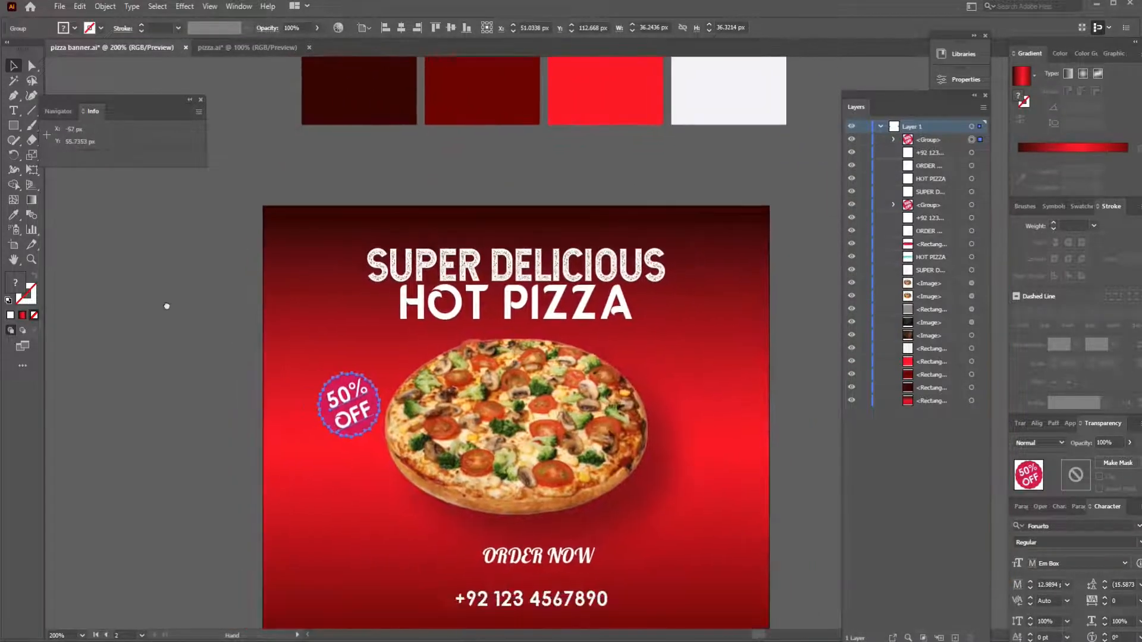
right_click(338, 391)
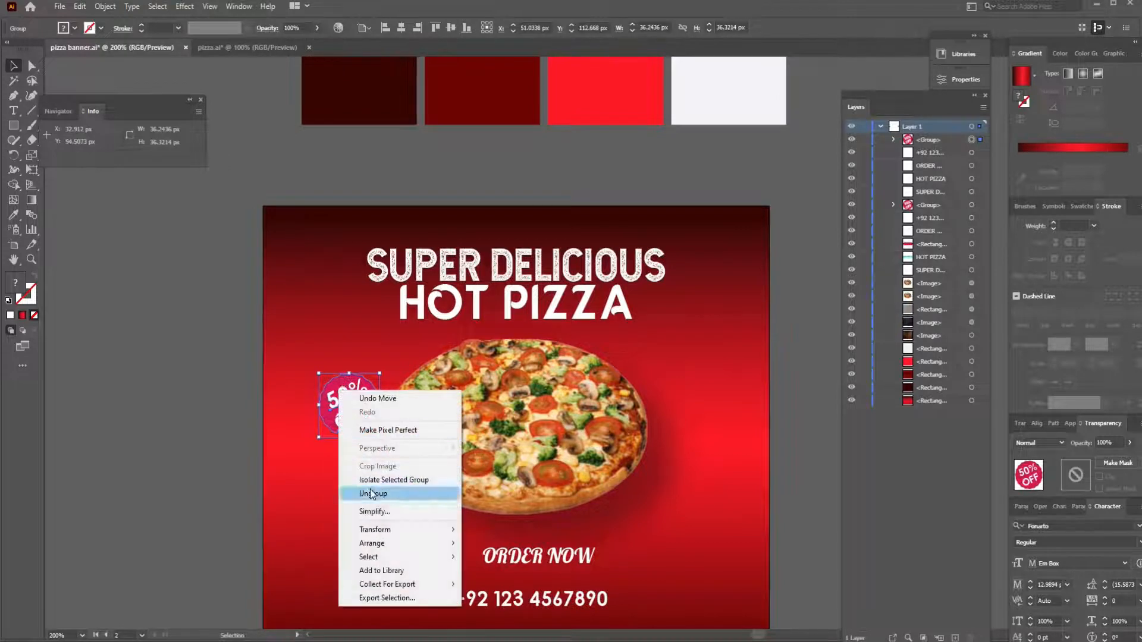
click(380, 489)
click(252, 400)
click(343, 387)
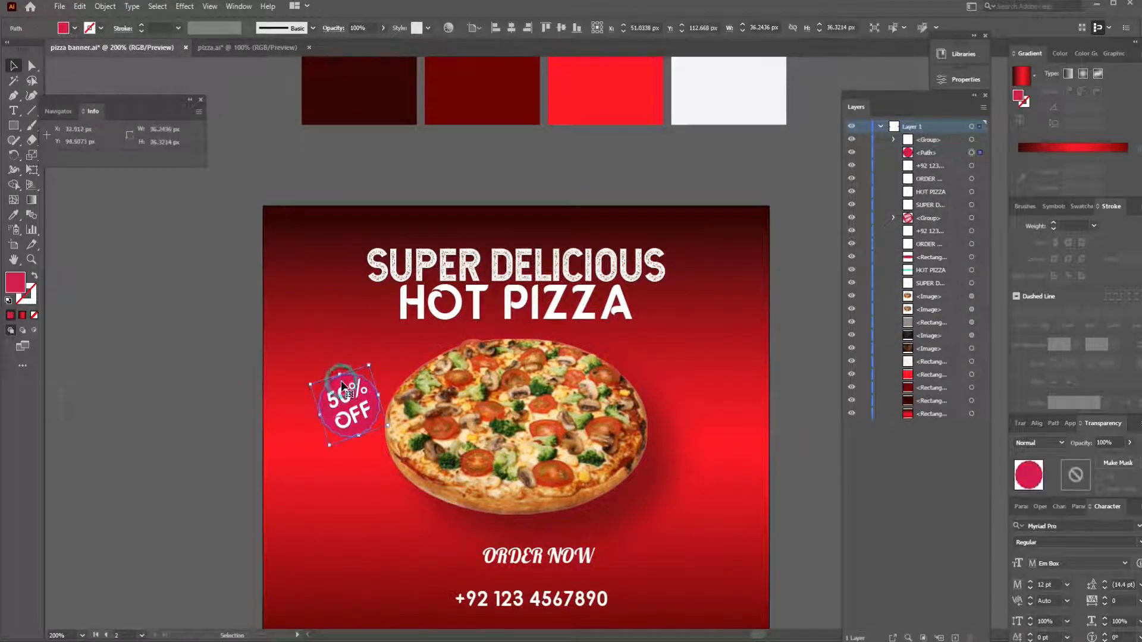
key(i)
click(359, 91)
click(13, 65)
click(205, 304)
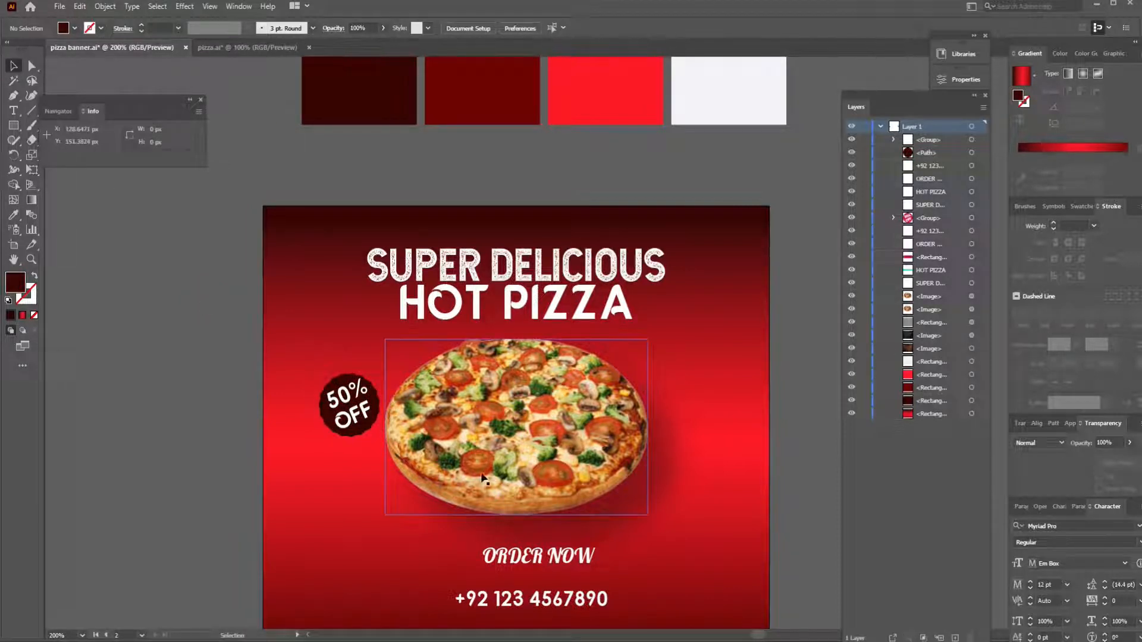
- Rotate the pizza image slightly counterclockwise and lock the gradient background rectangle
click(497, 445)
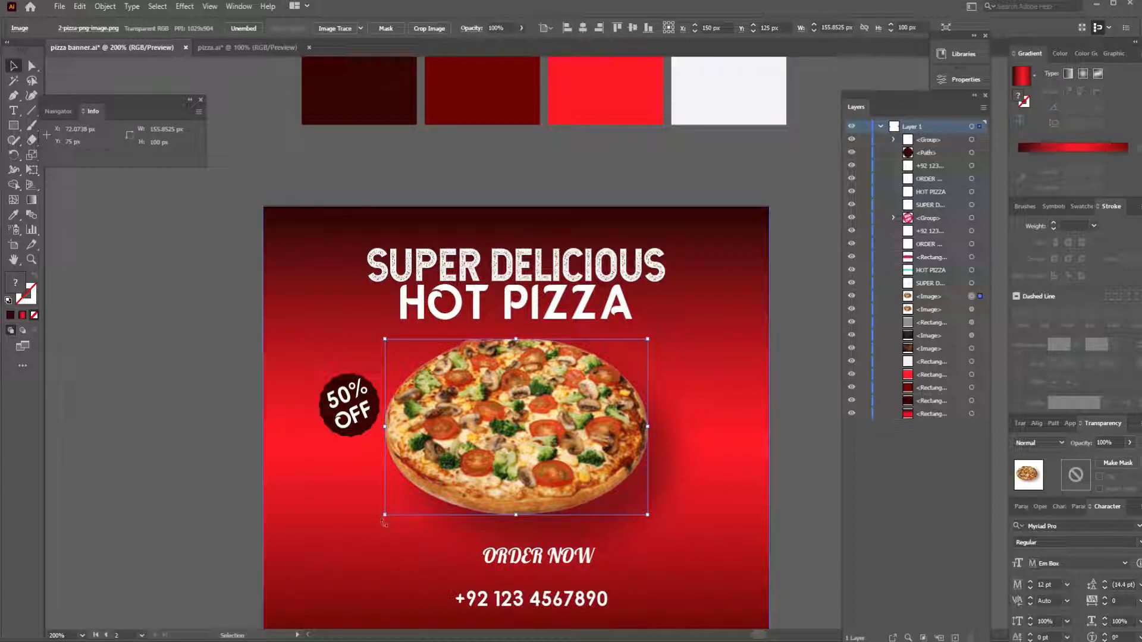
drag(382, 523, 404, 547)
click(388, 551)
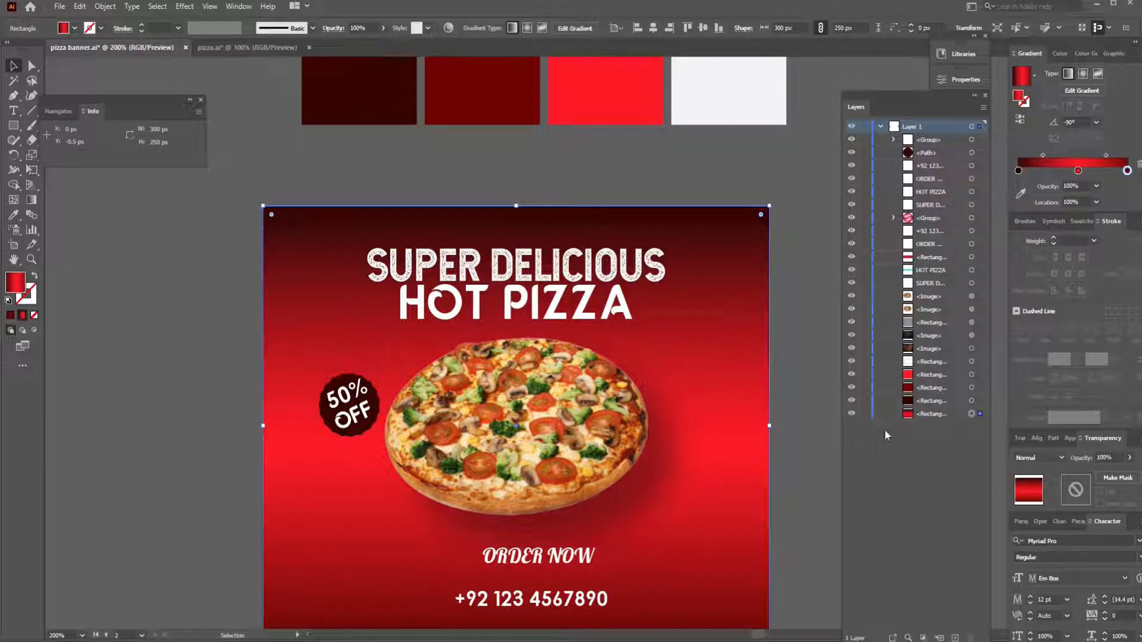
click(863, 414)
click(553, 446)
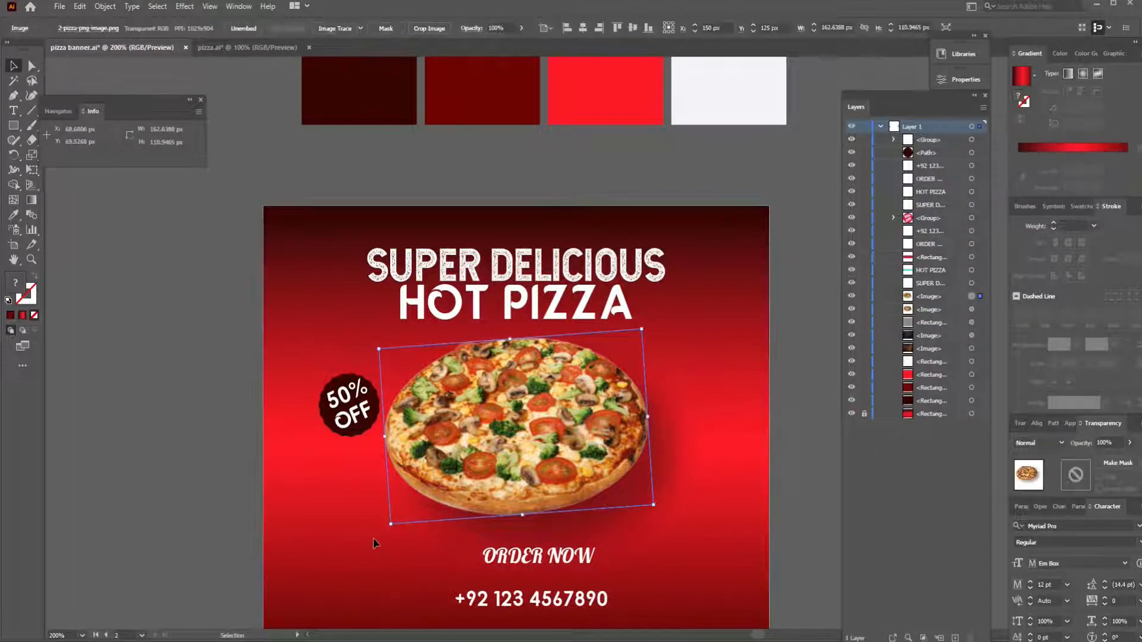
drag(386, 529, 389, 533)
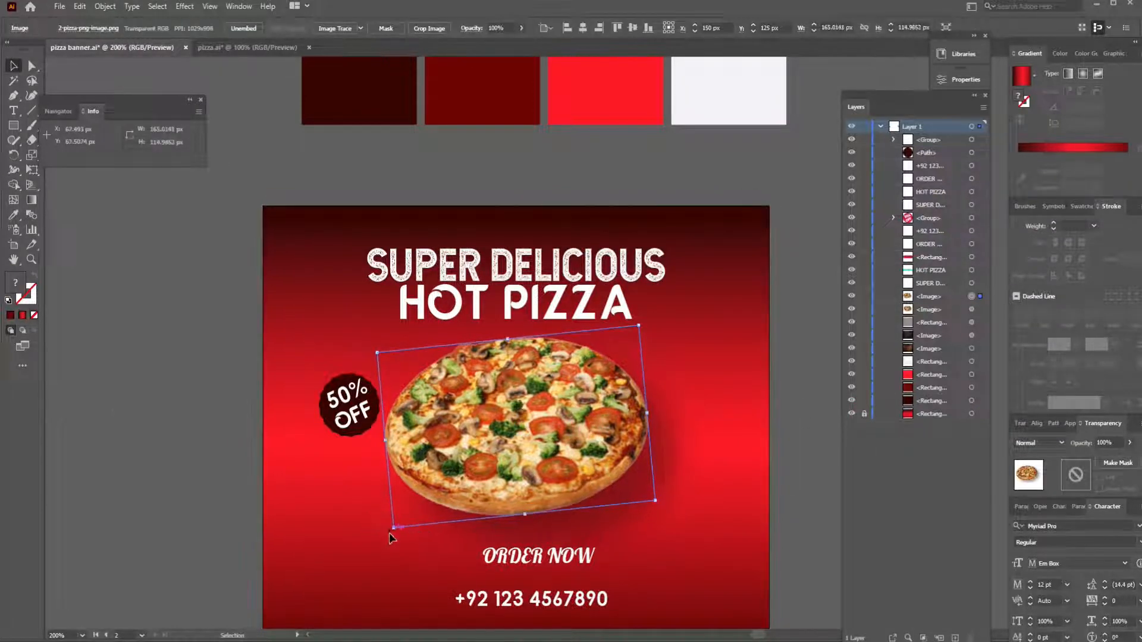
click(366, 506)
- Fill the badge's round shape with the dark red palette colour and group it with the 50% OFF text
click(357, 418)
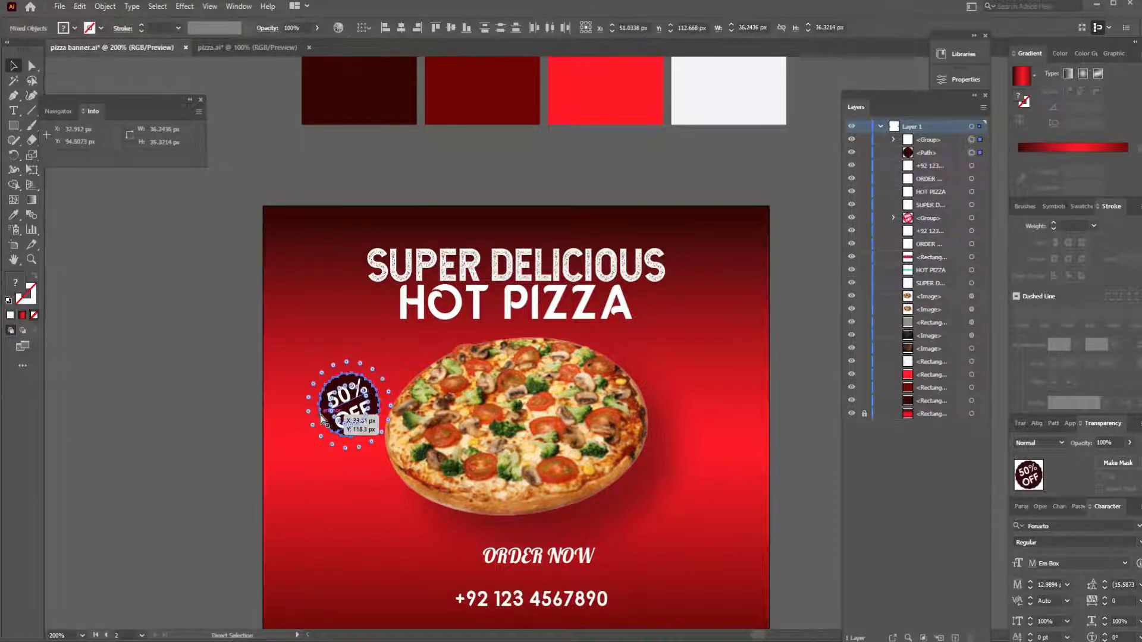
click(293, 424)
click(326, 417)
key(i)
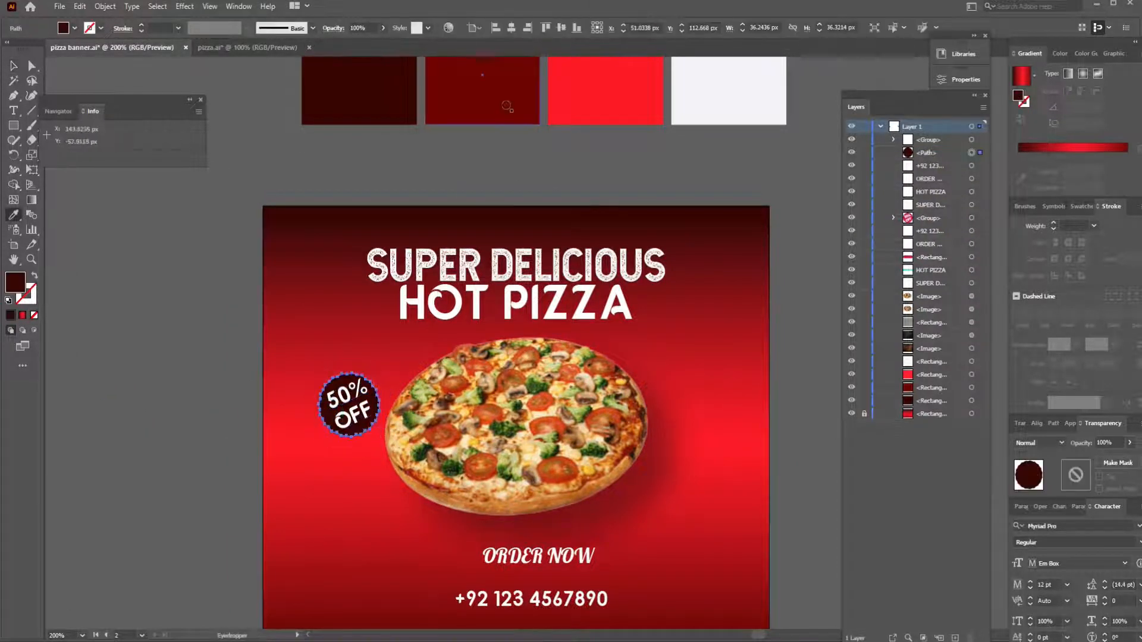
click(504, 108)
key(v)
click(151, 222)
click(348, 399)
shift+click(333, 421)
key(ctrl+g)
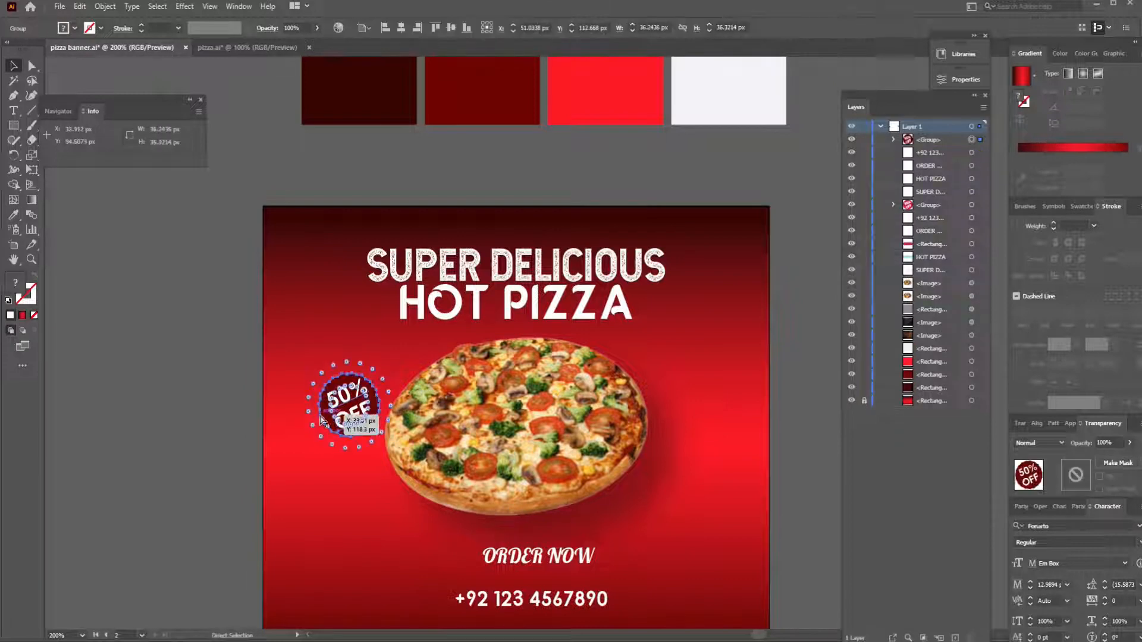
- Save the document and move the SUPER DELICIOUS and HOT PIZZA texts slightly up, widening the gap between them
click(261, 371)
key(ctrl+s)
click(538, 272)
drag(538, 271, 538, 265)
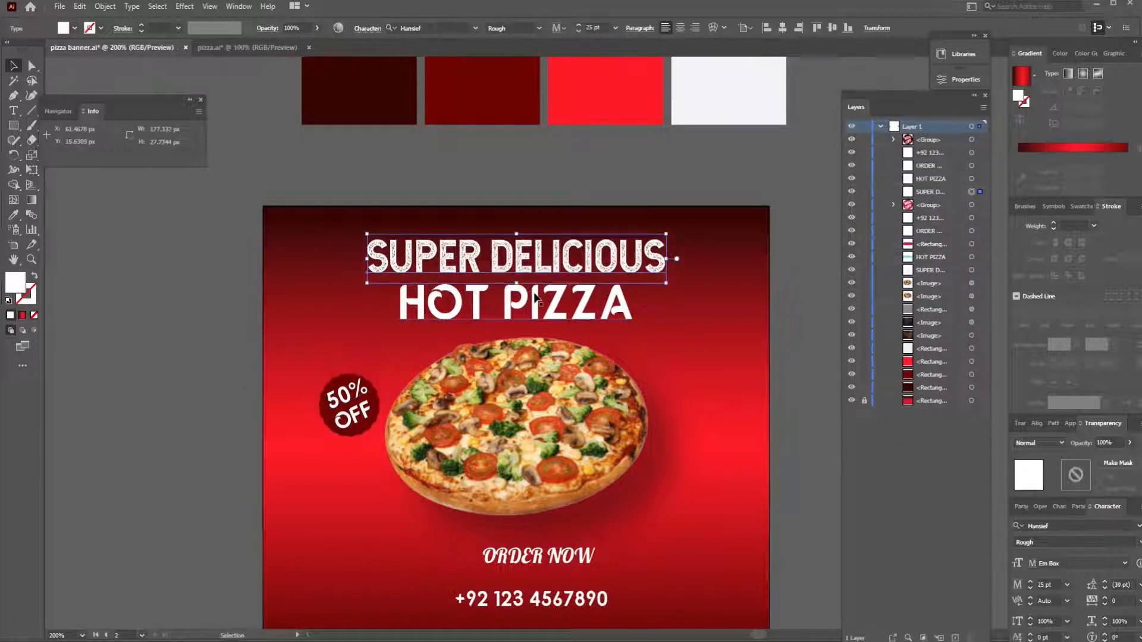
click(534, 295)
- Centre the ORDER NOW text and the phone number horizontally on the artboard
click(583, 556)
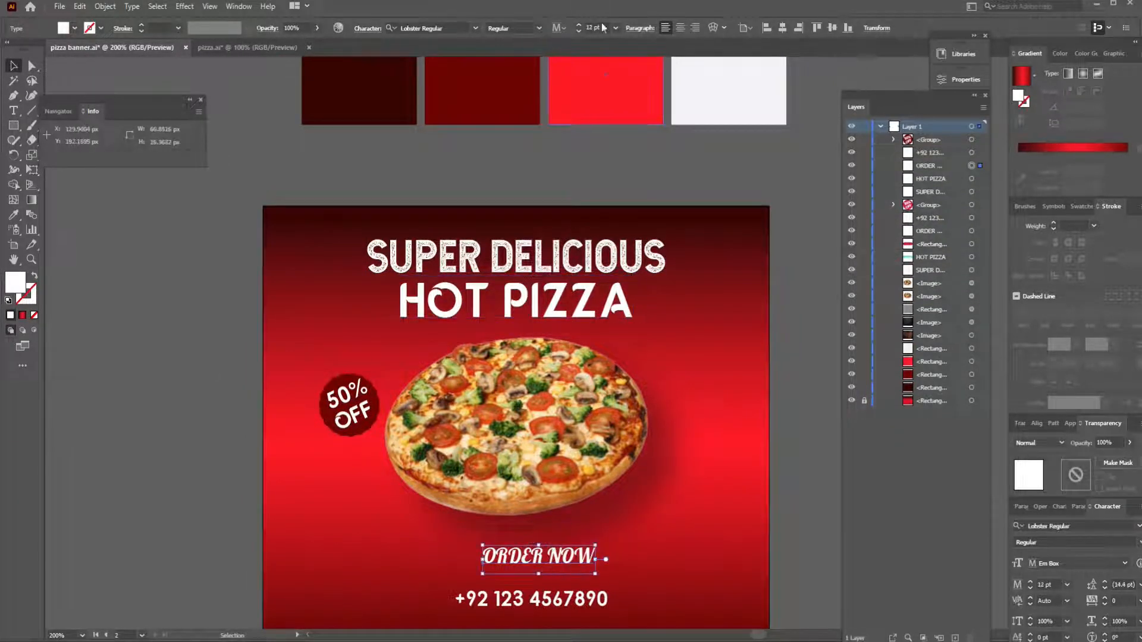
click(781, 28)
click(571, 600)
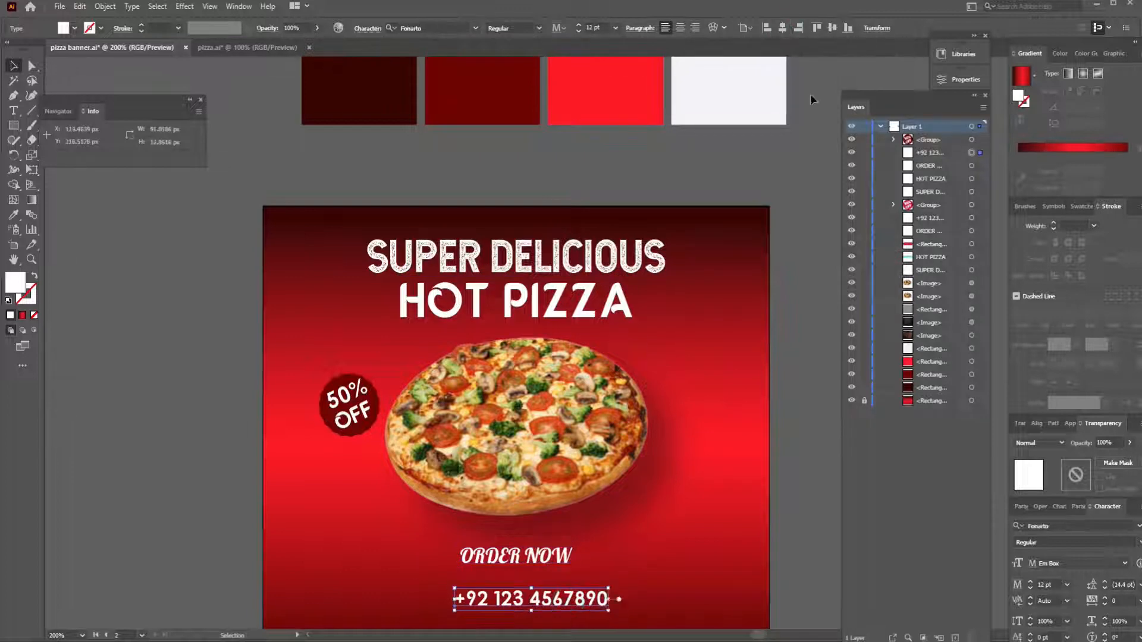
click(782, 28)
click(816, 378)
- Draw a white rounded rectangle about 84 × 15 px over ORDER NOW and arrange it behind the text
scroll(815, 378, down, 3)
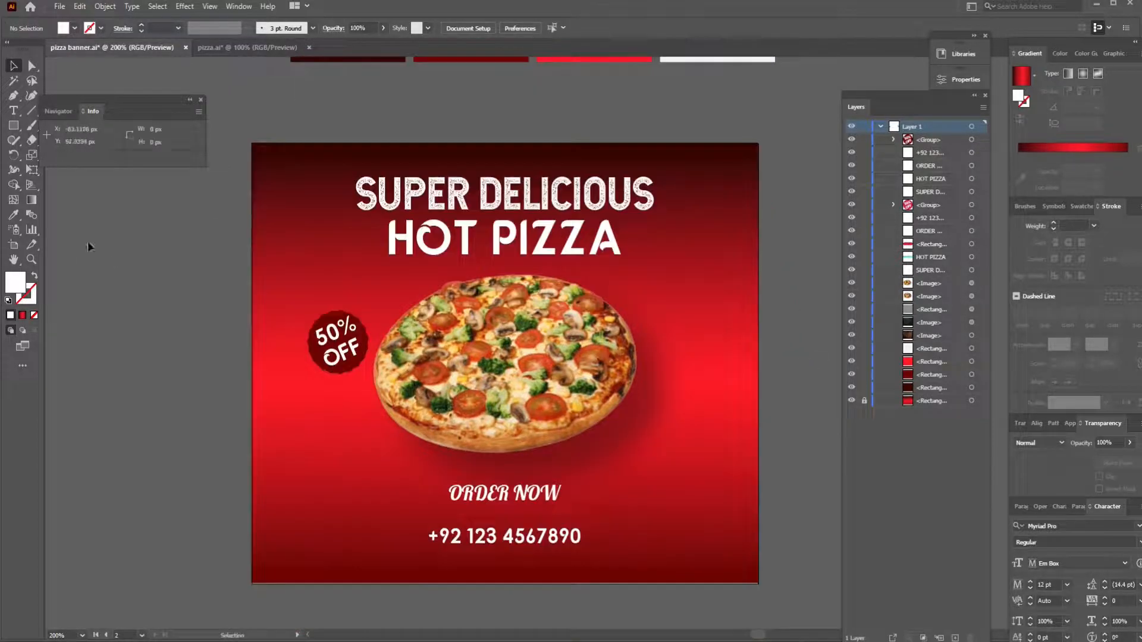
click(14, 125)
click(17, 129)
click(59, 140)
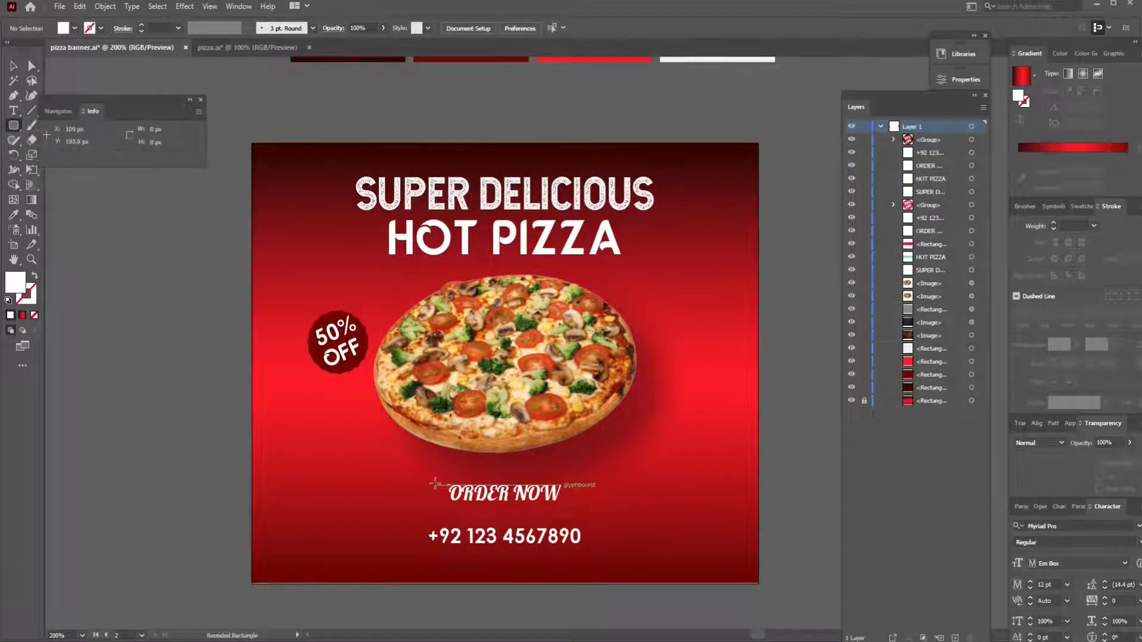
drag(434, 483, 577, 508)
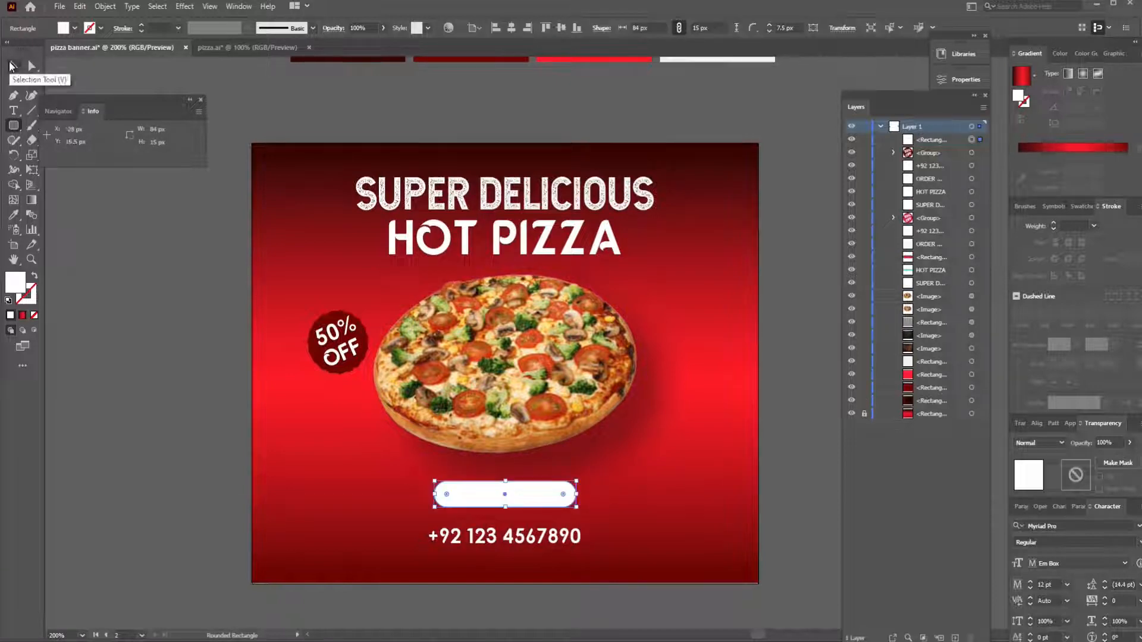
click(11, 65)
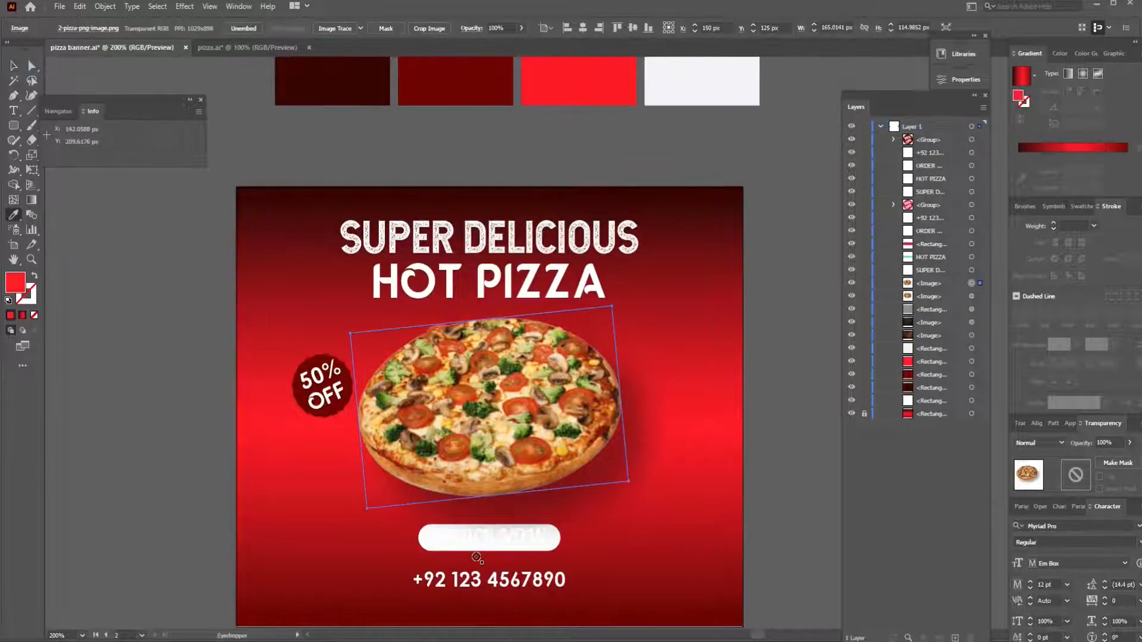
key(v)
- Try the palette colours on the rounded rectangle behind ORDER NOW and fill it with the bright red
click(422, 546)
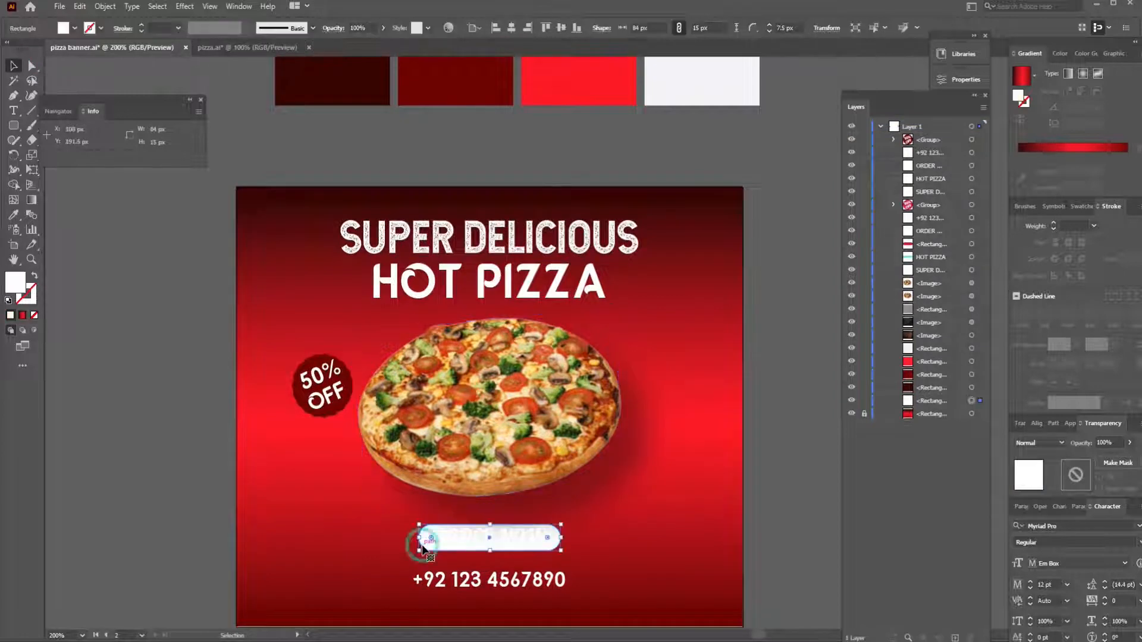
key(i)
click(615, 79)
click(488, 91)
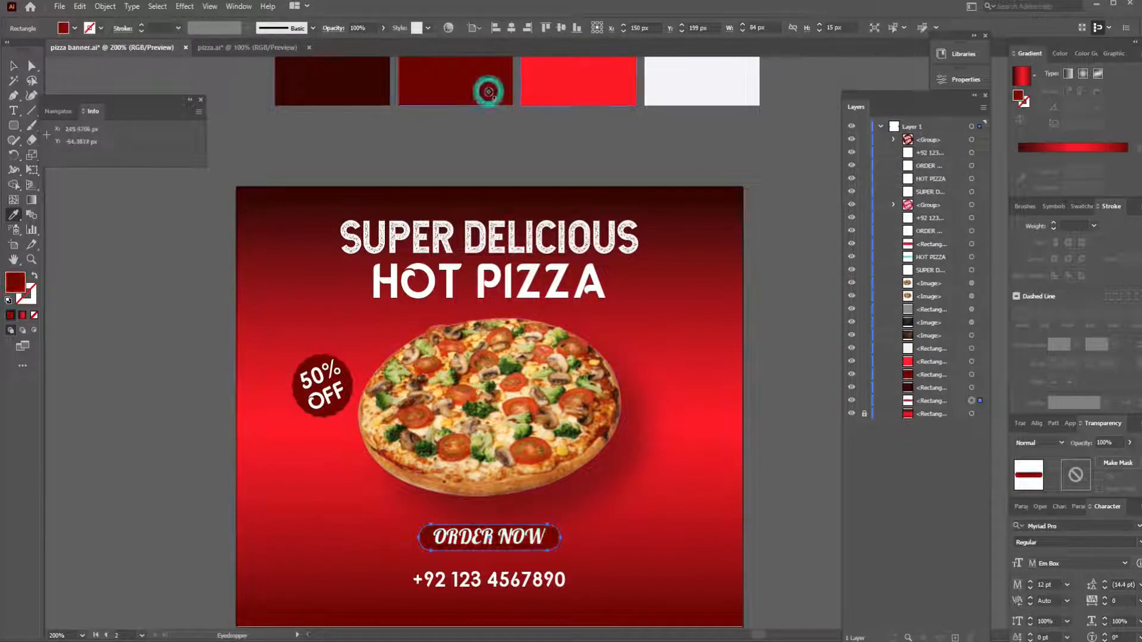
click(357, 90)
click(690, 88)
click(593, 91)
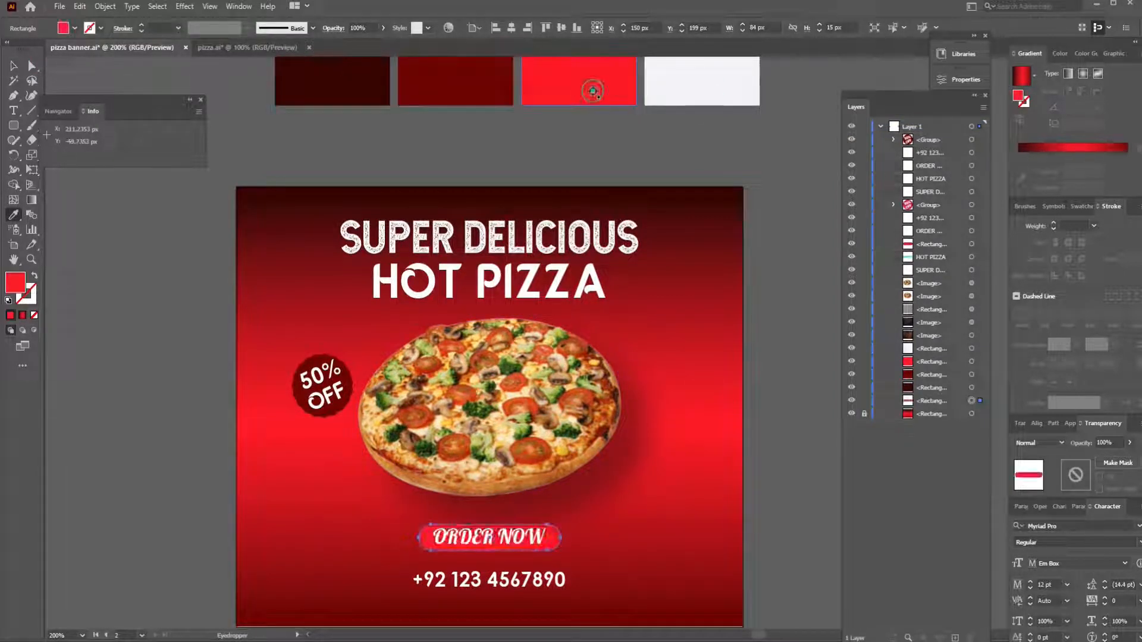
click(13, 66)
click(153, 297)
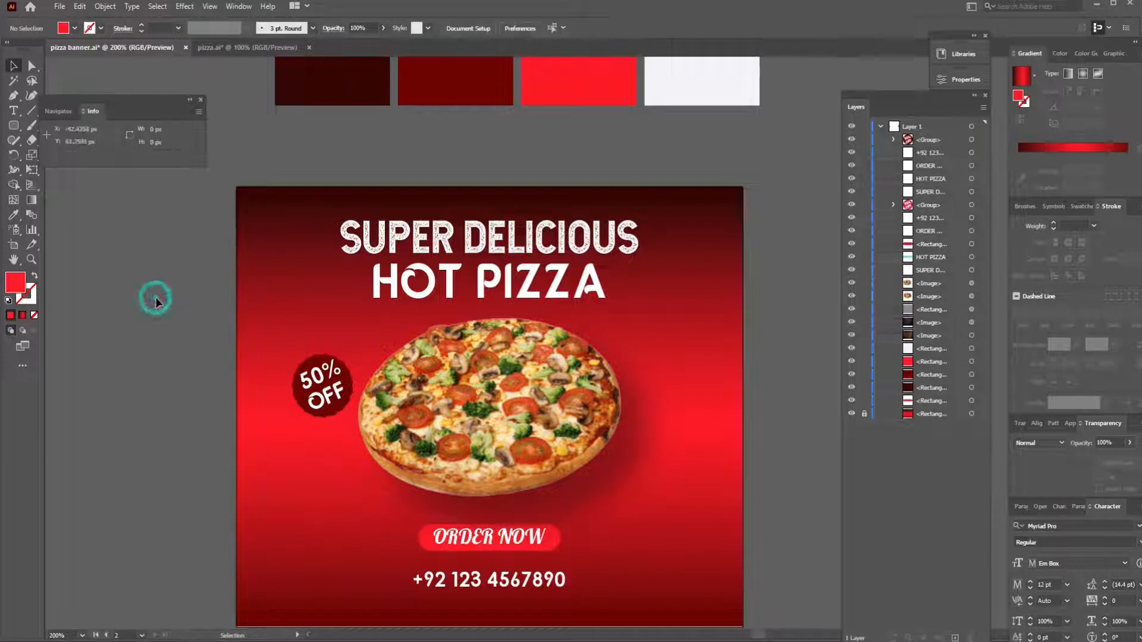
- Ungroup the 50% OFF badge and fill its round shape with the bright red palette colour
click(300, 405)
key(ctrl+shift+g)
click(172, 408)
click(301, 401)
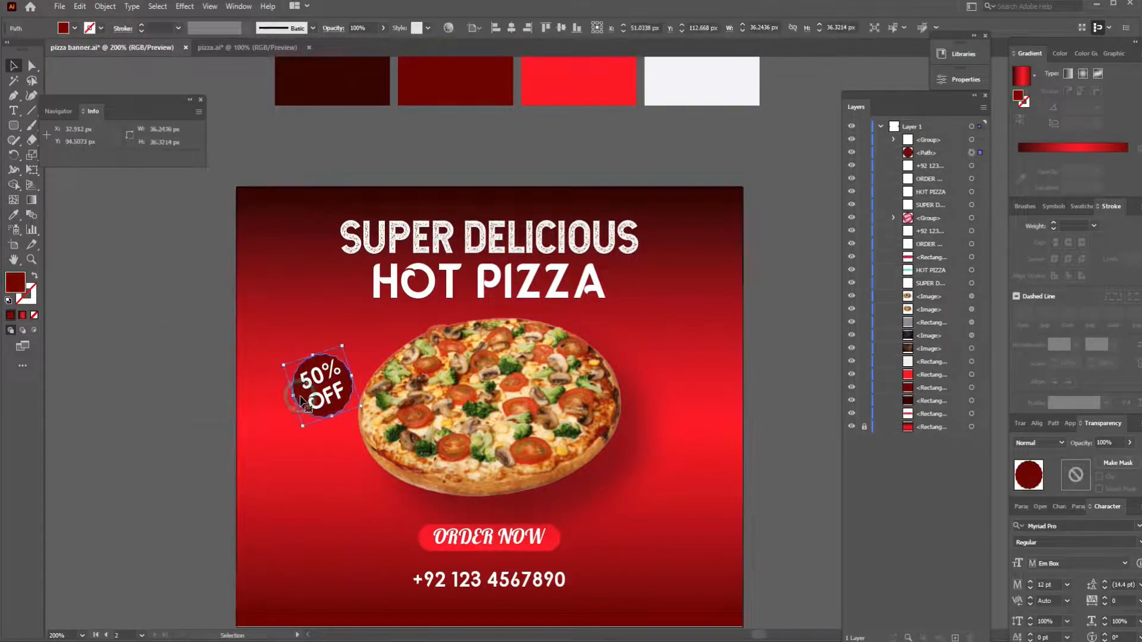
key(i)
click(583, 86)
key(v)
click(189, 329)
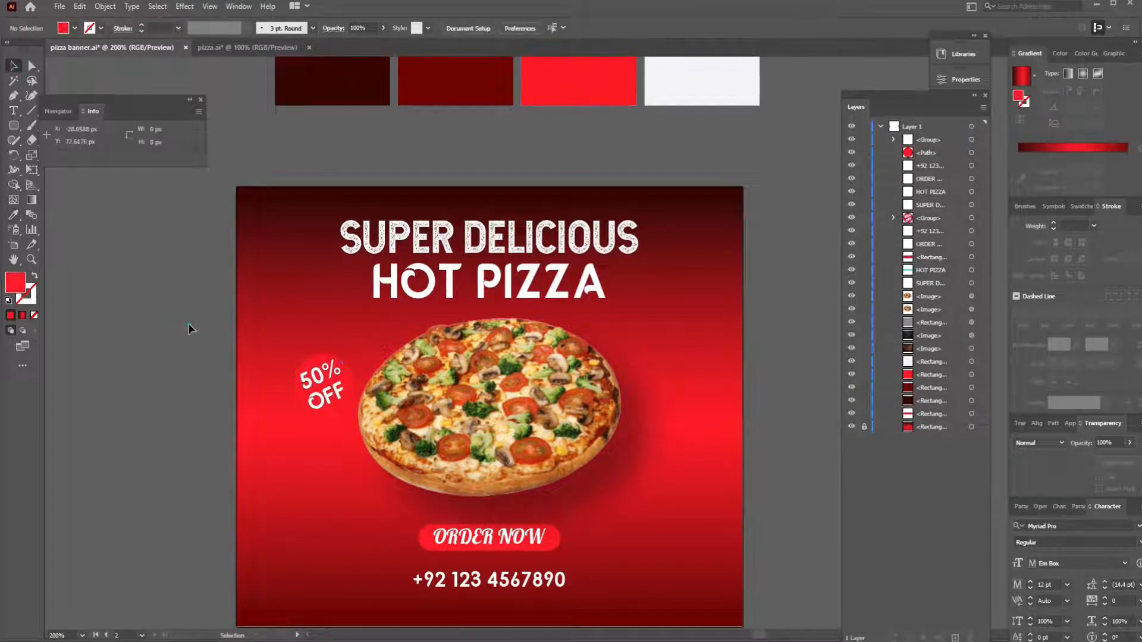
- Apply a Multiply drop shadow to the badge shape with 2 px X and Y offsets and reduced opacity and blur
click(351, 390)
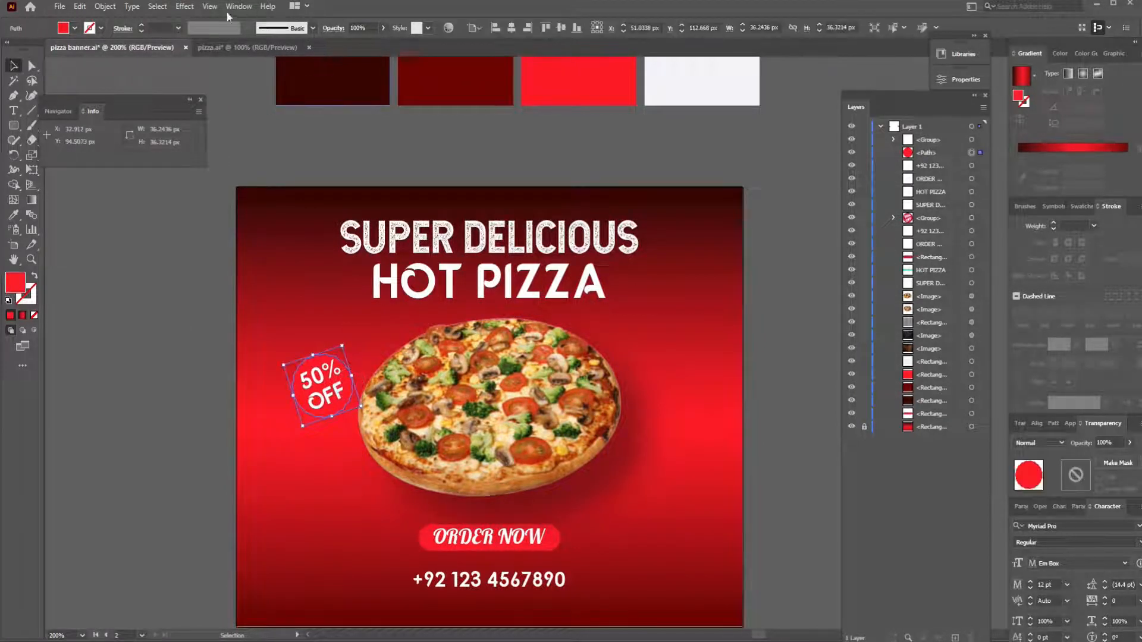
click(184, 6)
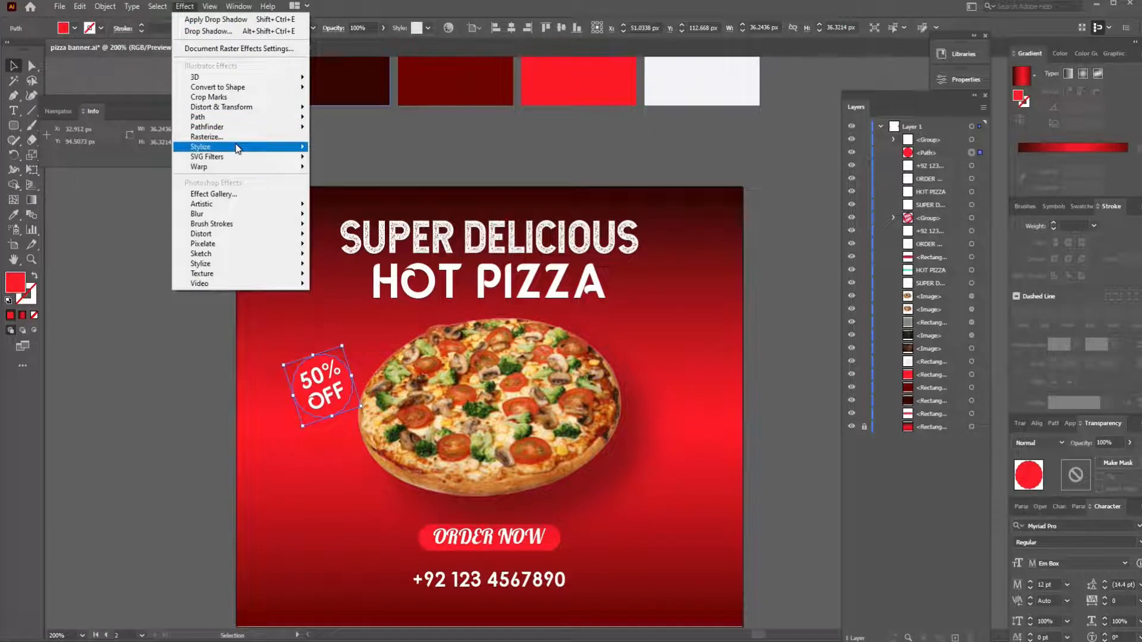
mouse_move(240, 148)
click(327, 148)
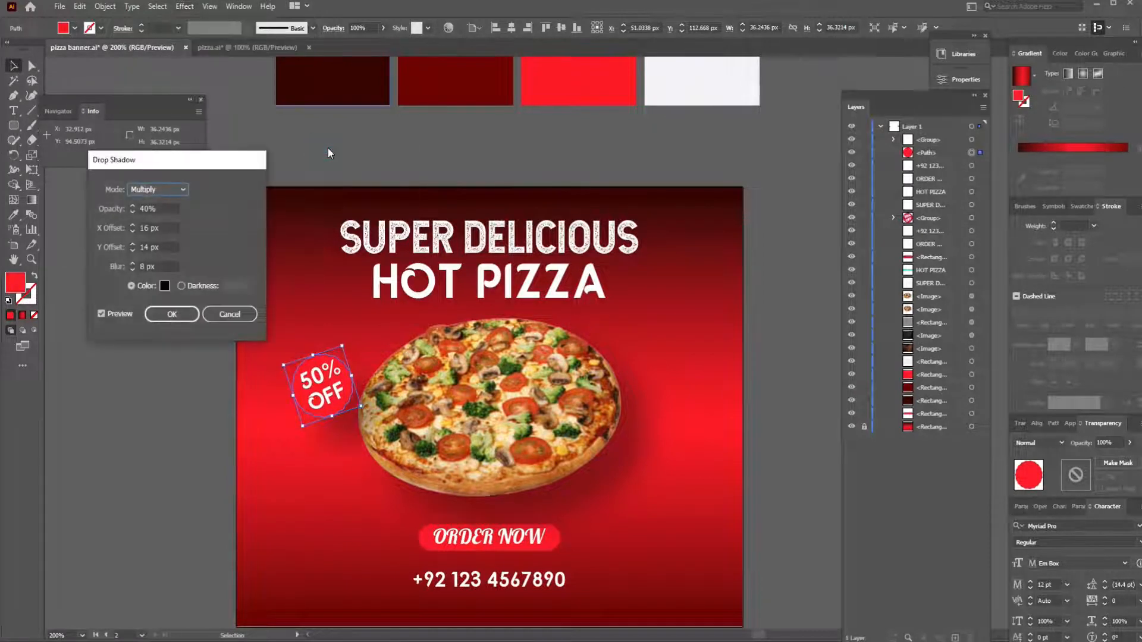
click(131, 249)
click(132, 231)
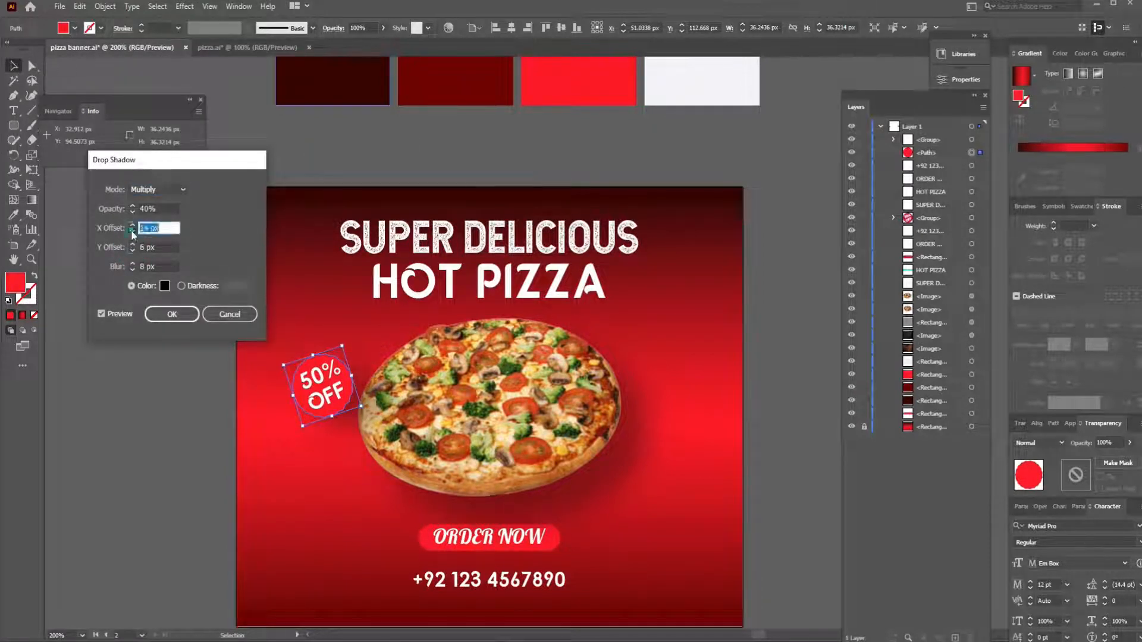
click(132, 252)
click(131, 250)
click(132, 212)
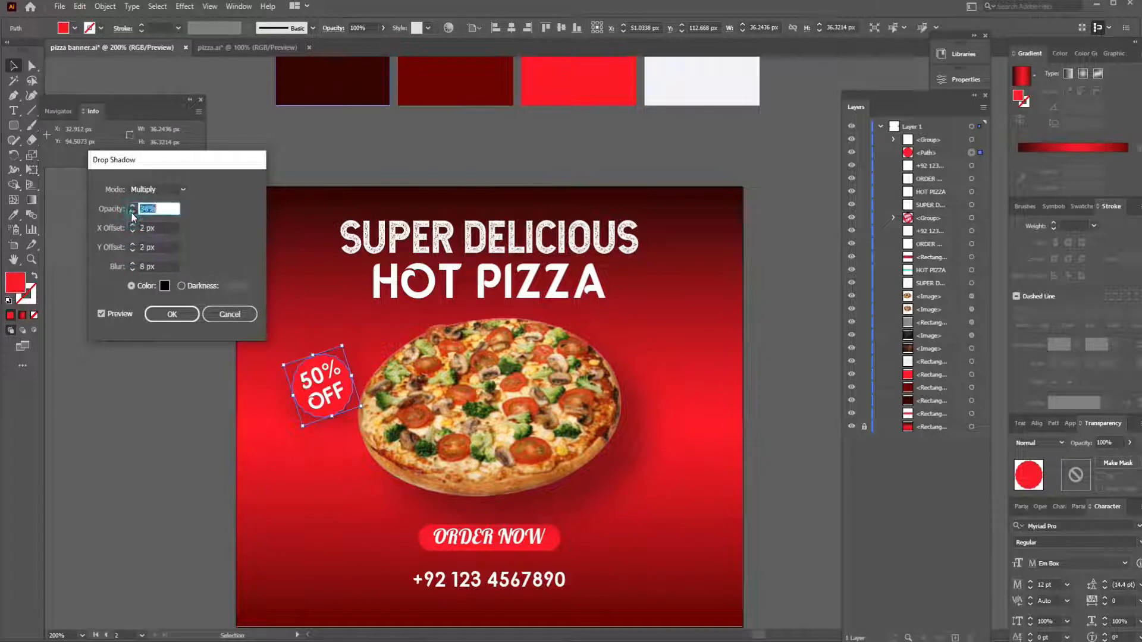
click(134, 270)
click(172, 314)
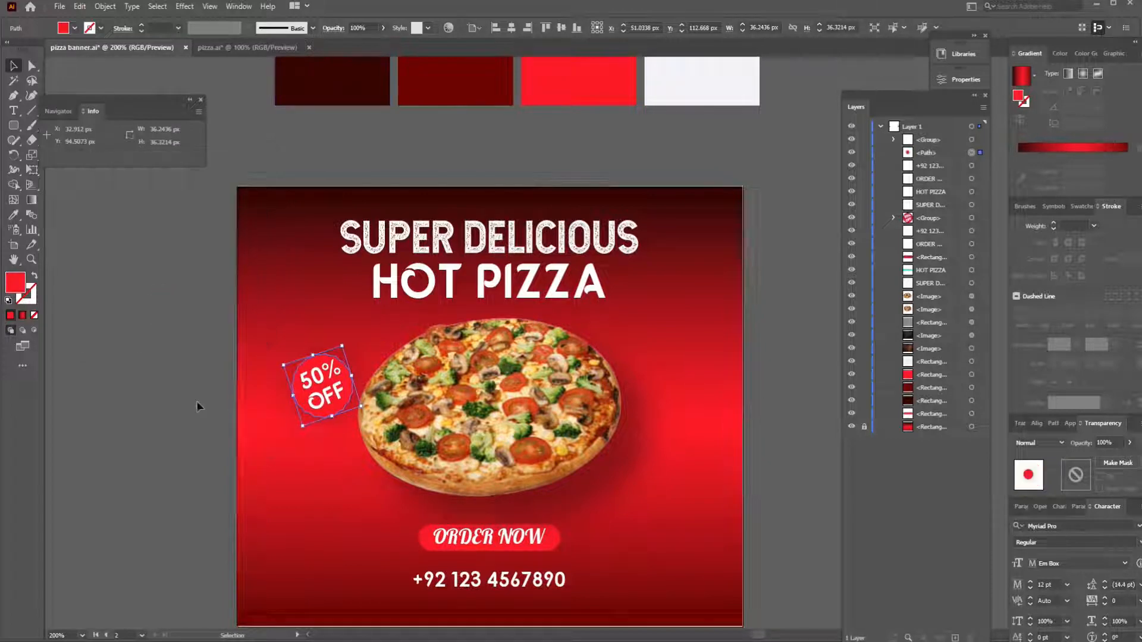
- Deselect the badge shape and save the pizza banner document
click(196, 400)
key(ctrl+s)
drag(719, 358, 722, 309)
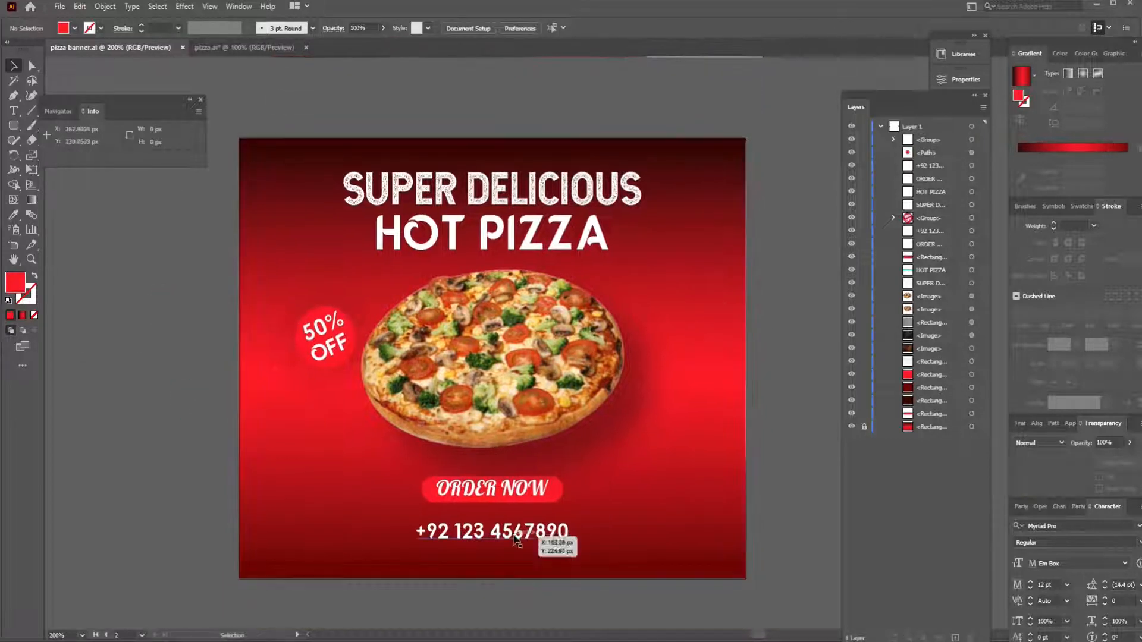
- Select the ORDER NOW text with the rounded rectangle behind it, align the rectangle to the text and deselect both
click(519, 493)
shift+click(464, 404)
shift+click(434, 498)
click(429, 501)
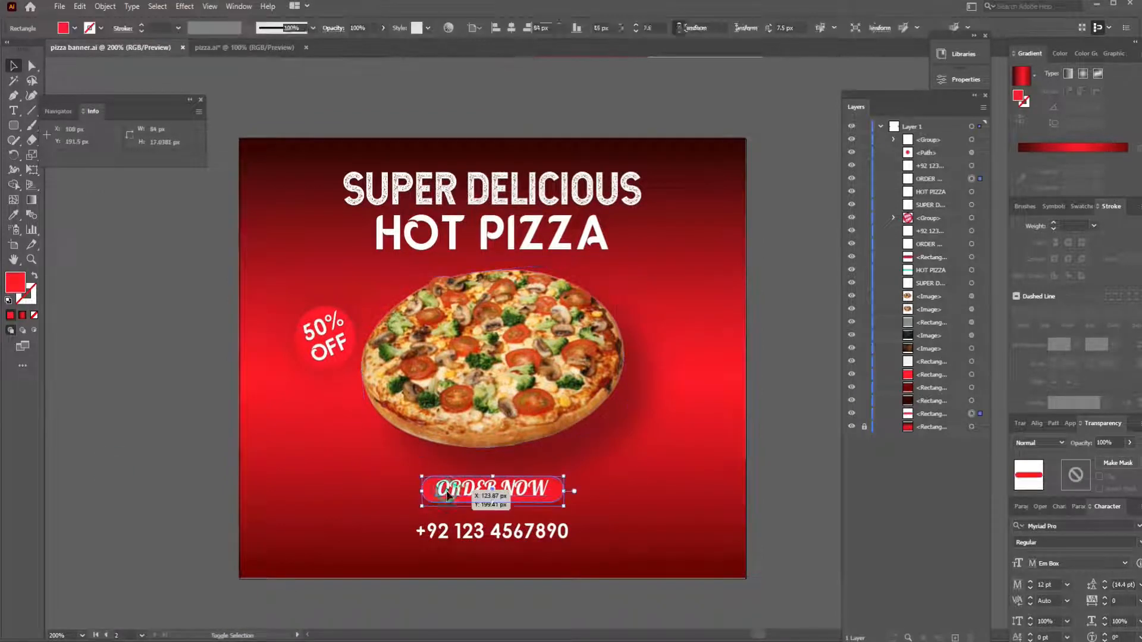
shift+click(483, 494)
click(405, 24)
click(191, 318)
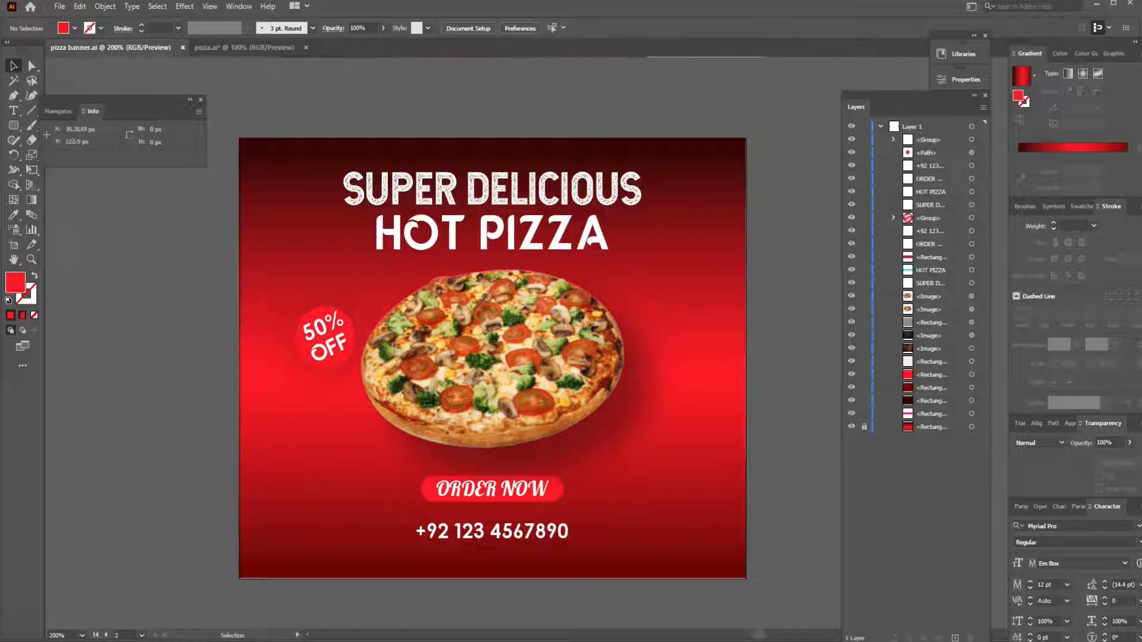
- Replace the digits of the phone number below ORDER NOW with a new phone number and deselect the text
double_click(492, 529)
text(65)
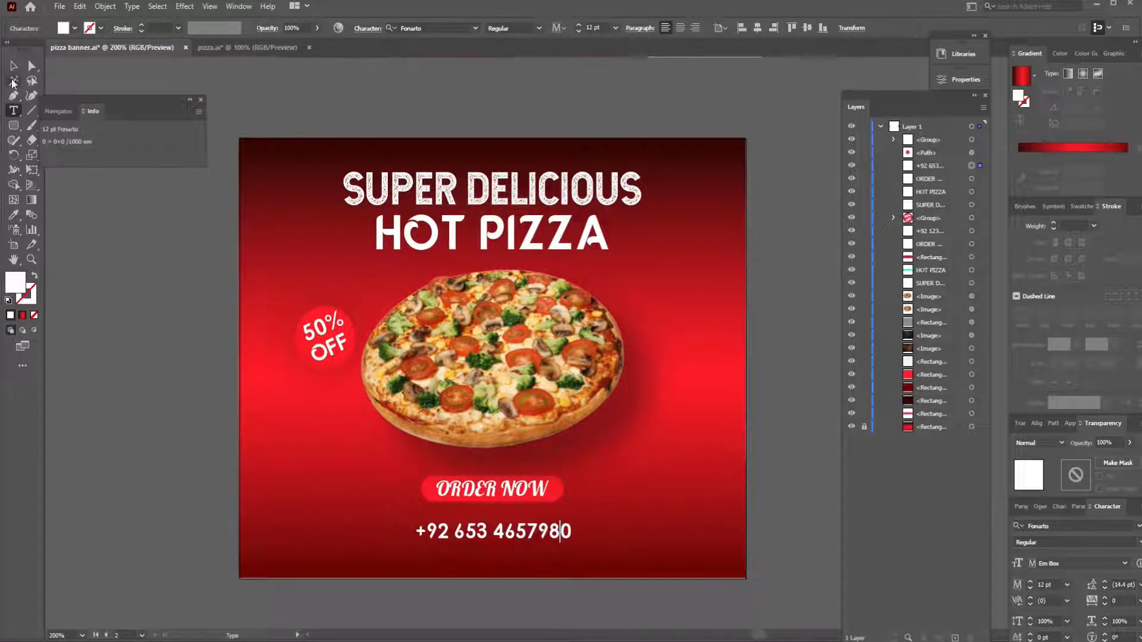
click(13, 66)
click(229, 342)
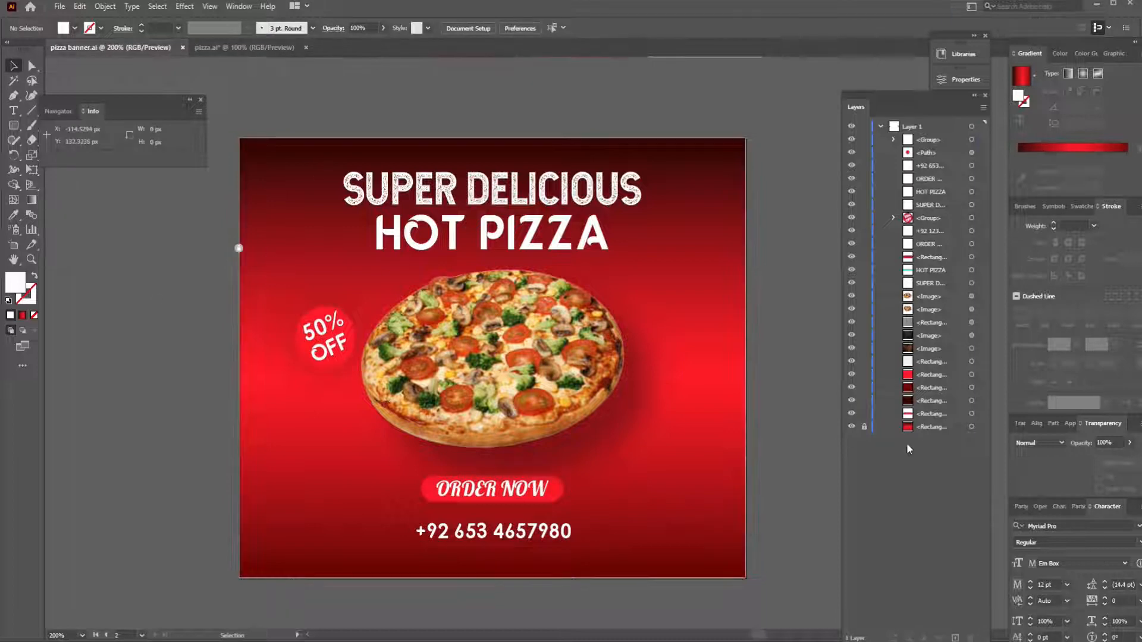
- Shift the midpoint between the dark and bright red stops of the background rectangle's gradient to about 54%
click(326, 255)
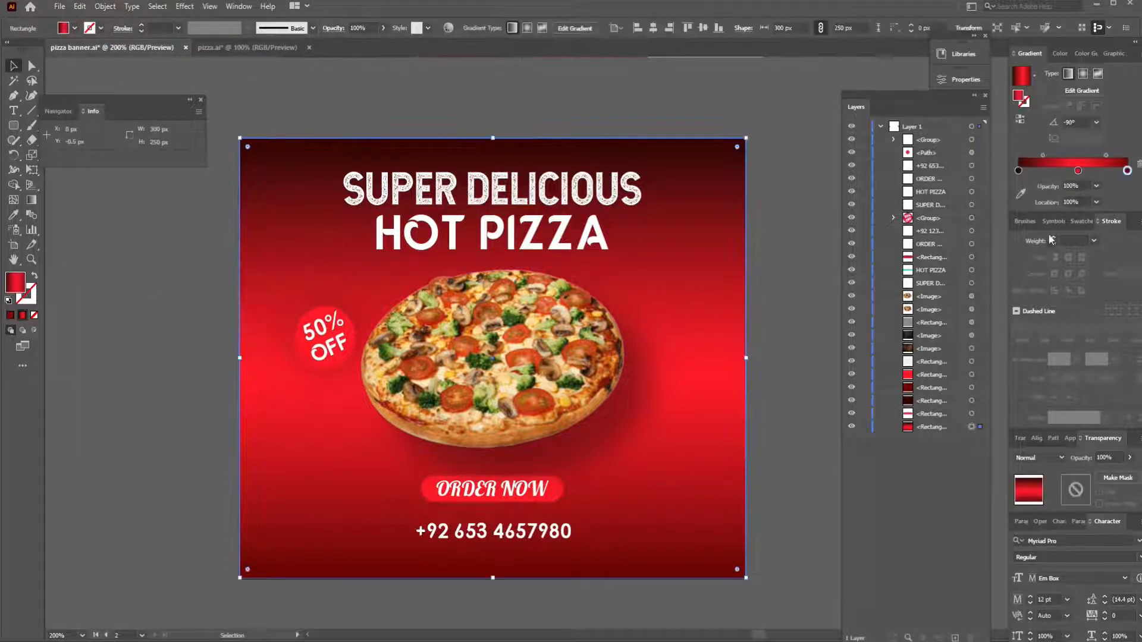
drag(1045, 154, 1058, 155)
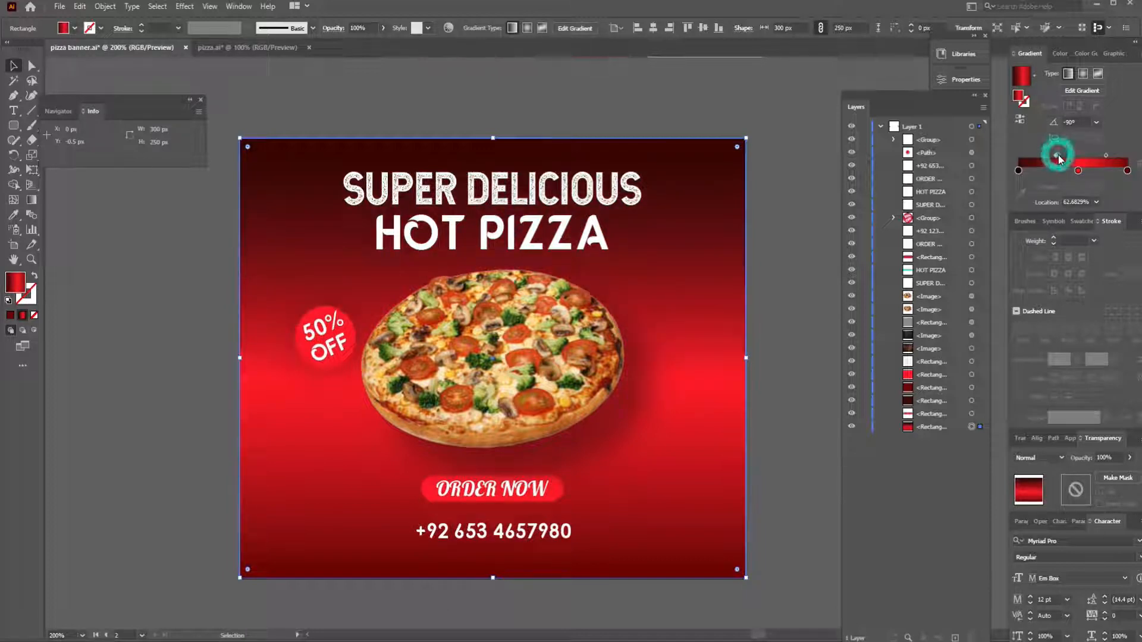
drag(1058, 154, 1052, 155)
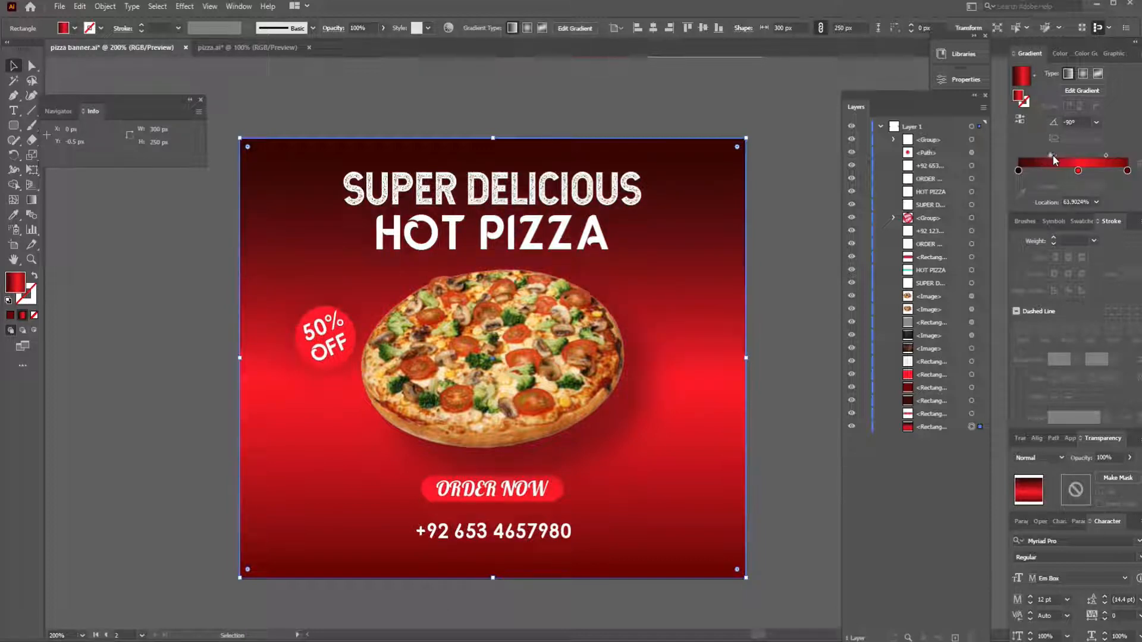
click(1105, 155)
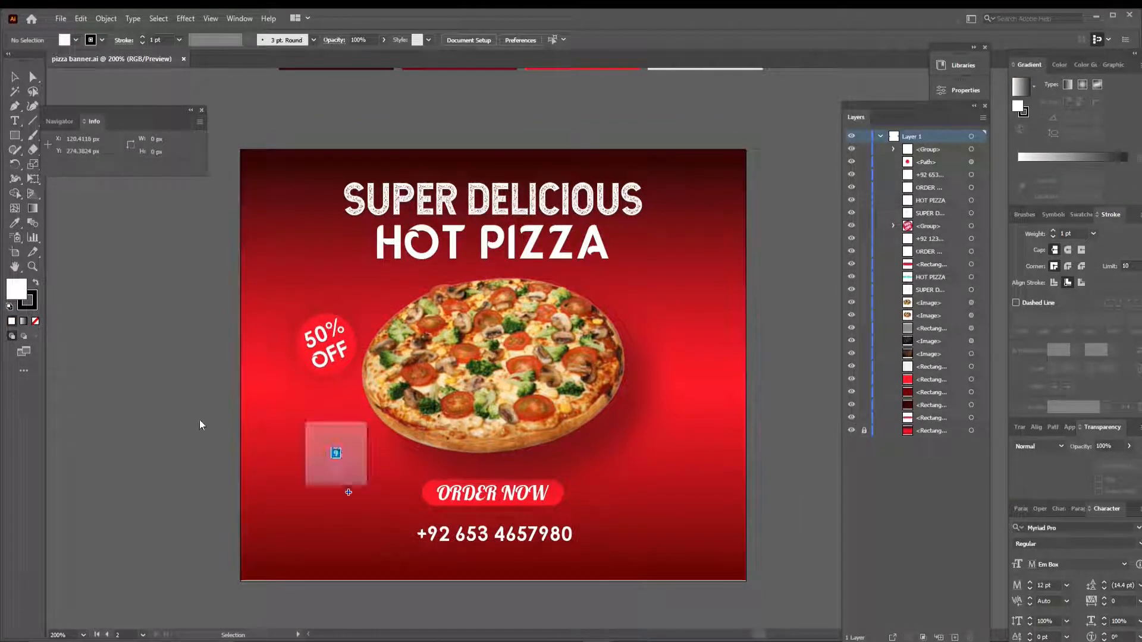
- Place the vegetable, garlic and pizza slice images in the banner document and embed them all
drag(199, 420, 83, 388)
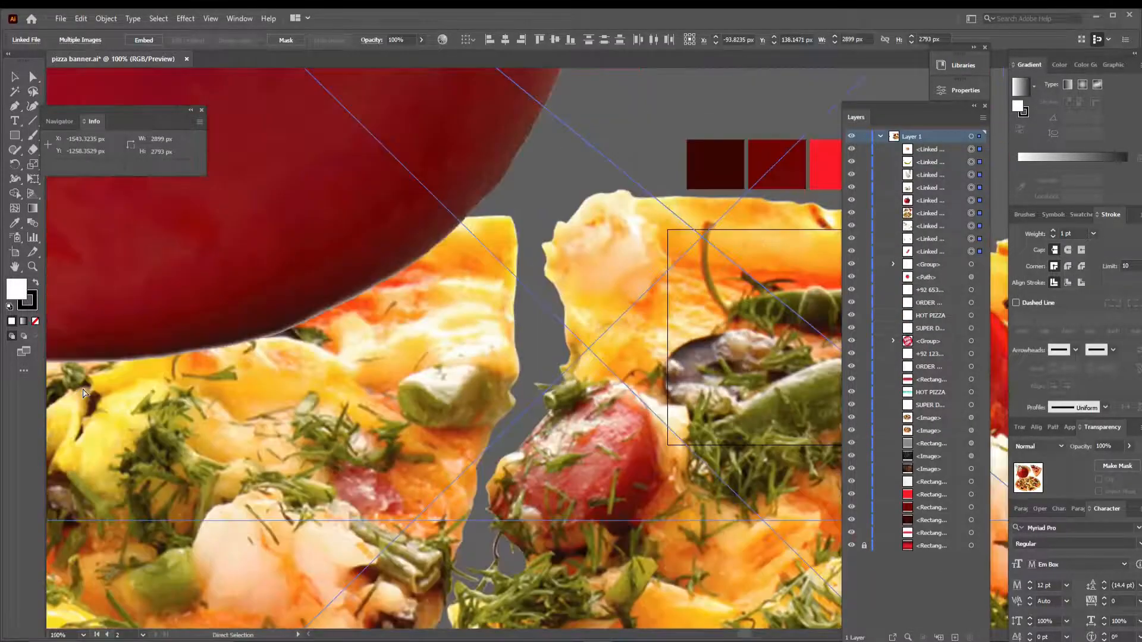
key(ctrl+minus)
key(ctrl+minus)
key(ctrl+minus)
key(ctrl+minus)
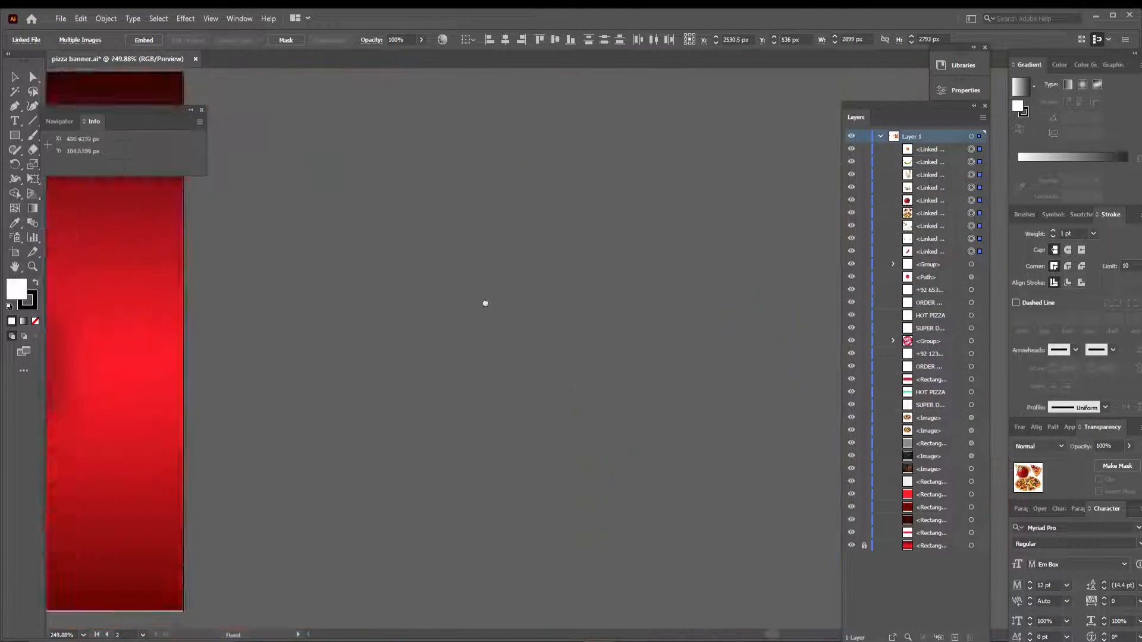
key(ctrl+minus)
key(ctrl+minus)
key(ctrl+minus)
key(ctrl+minus)
key(ctrl+minus)
key(ctrl+minus)
key(ctrl+minus)
key(ctrl+minus)
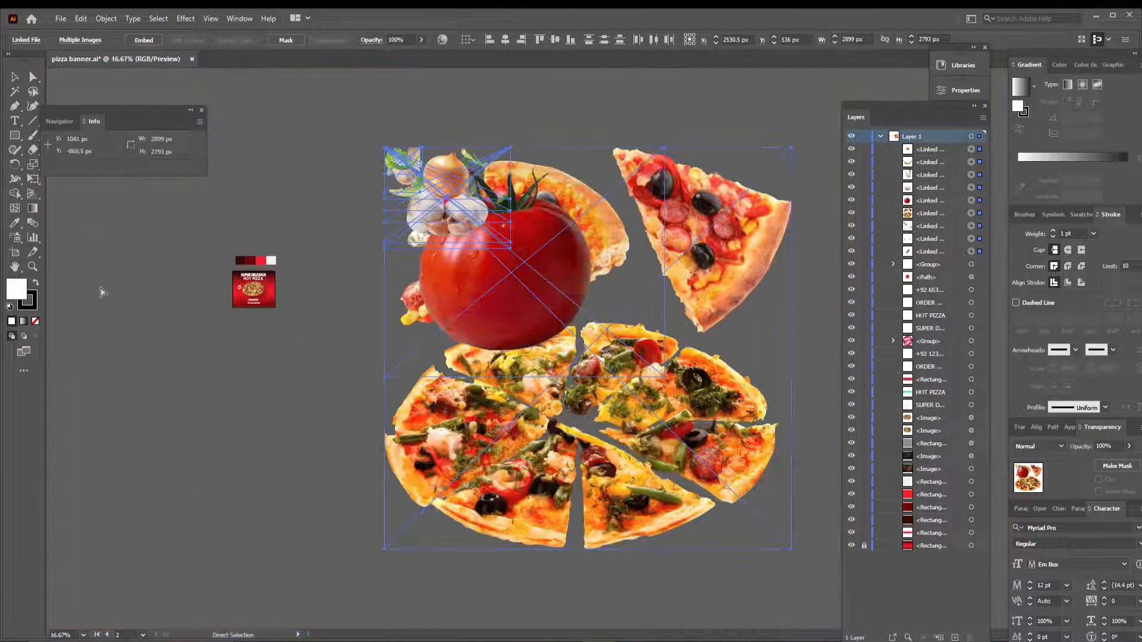
key(v)
click(144, 40)
- Spread the embedded tomato, onion, garlic, chilli and pizza images apart around the banner
click(371, 329)
drag(524, 287, 255, 459)
drag(447, 179, 266, 167)
drag(451, 221, 316, 350)
drag(694, 268, 719, 418)
drag(412, 166, 284, 229)
drag(403, 168, 182, 332)
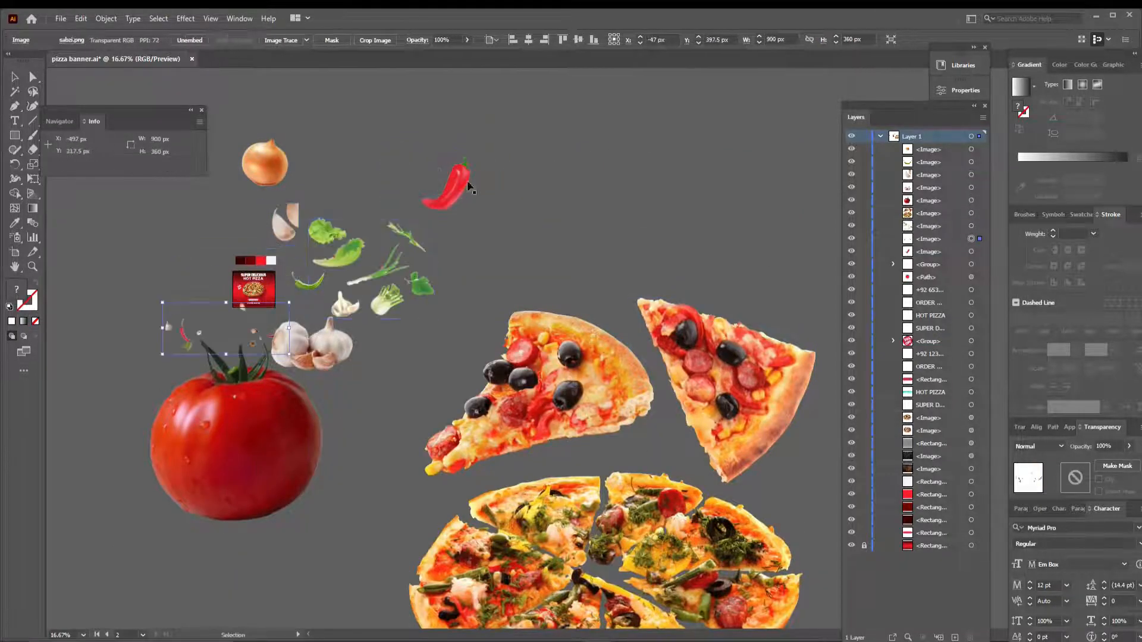
drag(463, 181, 199, 251)
- Scale the onion image down to 90 × 44 px and place it on the banner beside the pizza
key(ctrl+plus)
key(ctrl+plus)
key(ctrl+plus)
drag(667, 252, 291, 248)
drag(498, 108, 342, 423)
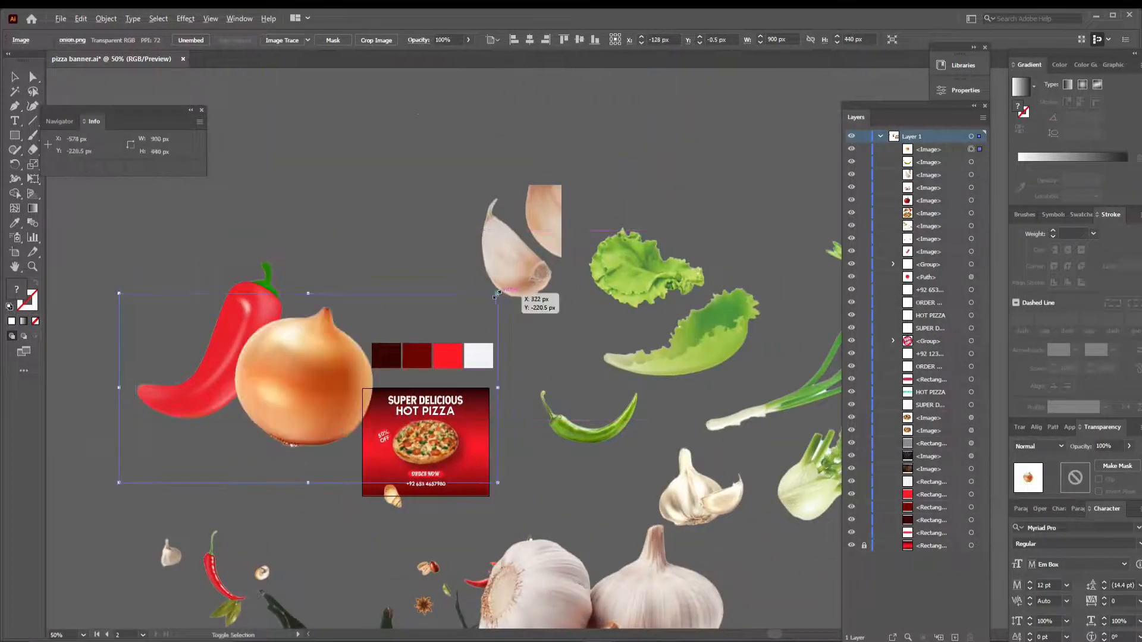
drag(497, 293, 327, 377)
drag(308, 387, 474, 435)
- Scale down the red and green chilli images and place them on the banner on either side of the pizza
click(256, 321)
drag(396, 233, 232, 331)
click(613, 429)
drag(647, 375, 609, 403)
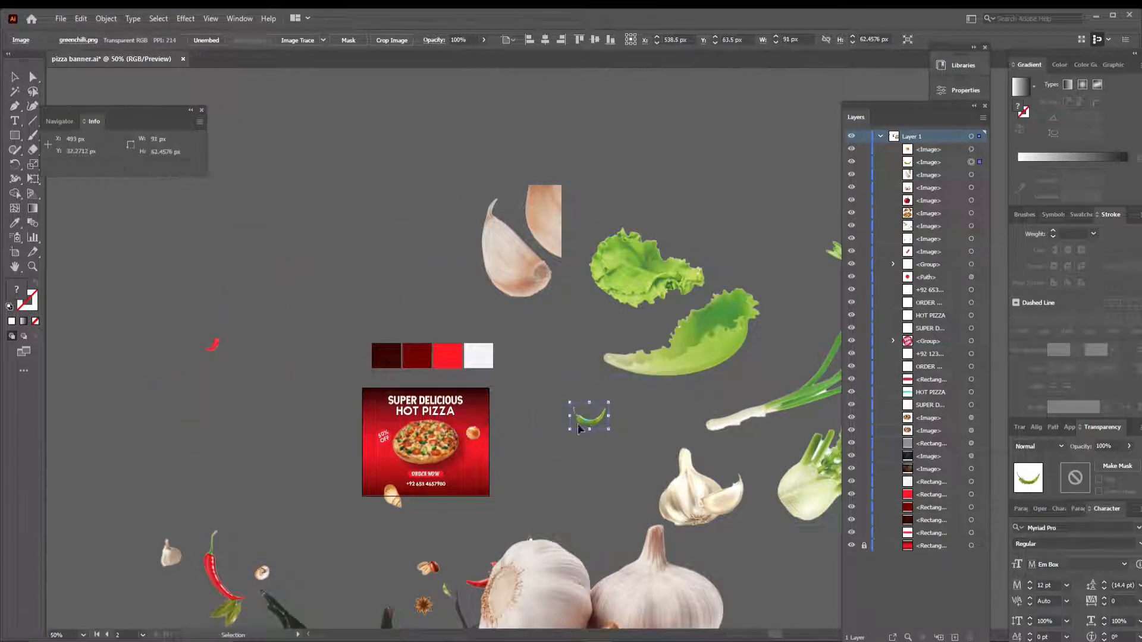
drag(376, 478, 374, 477)
- Scale the tomato image down to about 144 × 115 px and place it at the banner's lower-right corner
drag(670, 476, 651, 161)
click(535, 452)
drag(834, 214, 441, 502)
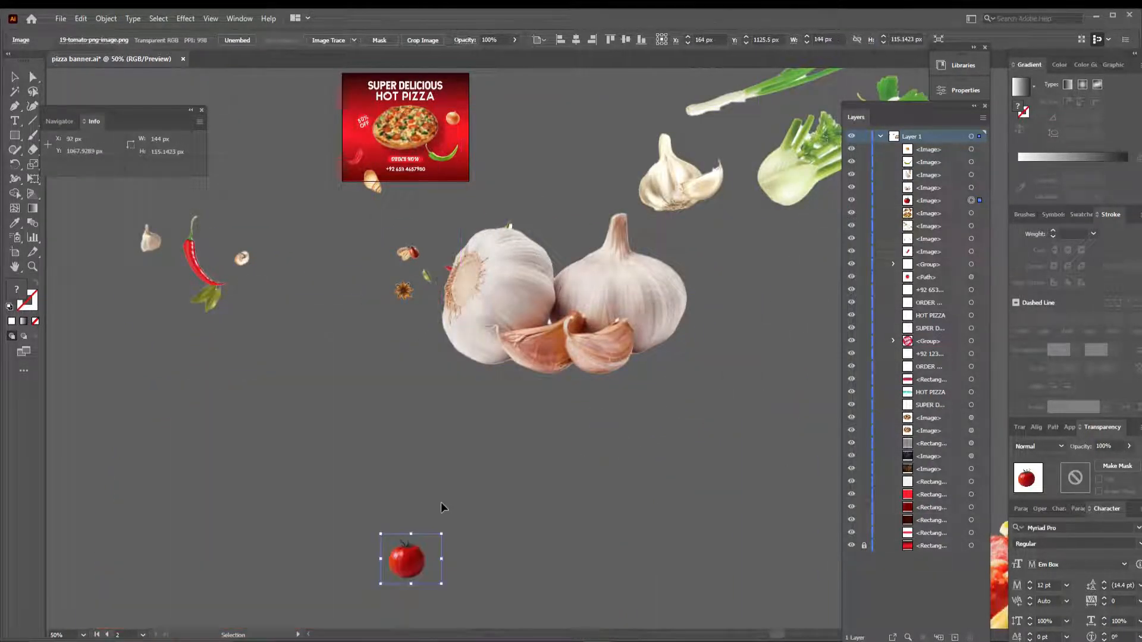
drag(419, 562, 458, 192)
- Move the onion to the pizza's upper-right edge and rotate it slightly
click(777, 181)
key(ctrl+0)
drag(778, 178, 674, 133)
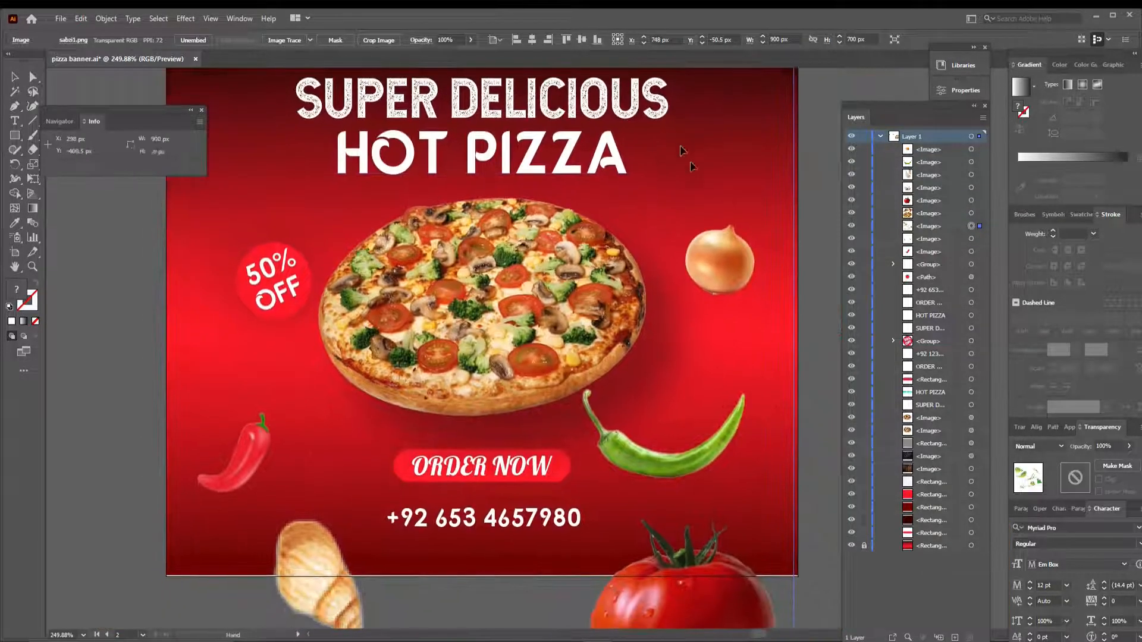
click(726, 266)
drag(726, 265, 655, 220)
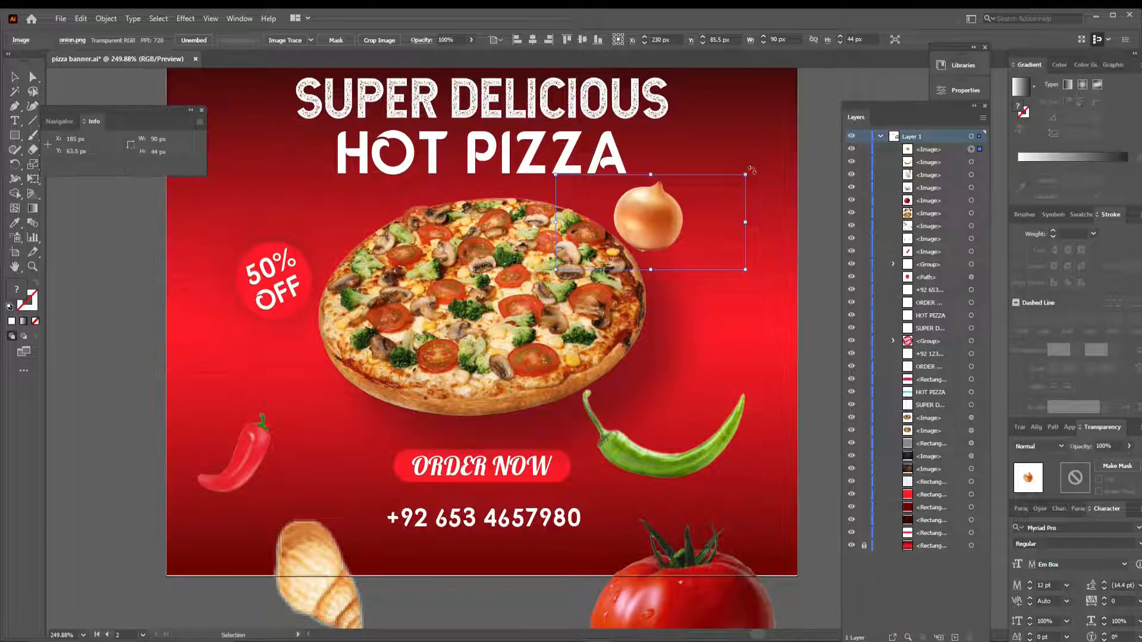
drag(754, 180, 754, 180)
- Move the red chilli up beside the headline, just left of HOT PIZZA and under the S of SUPER
click(248, 447)
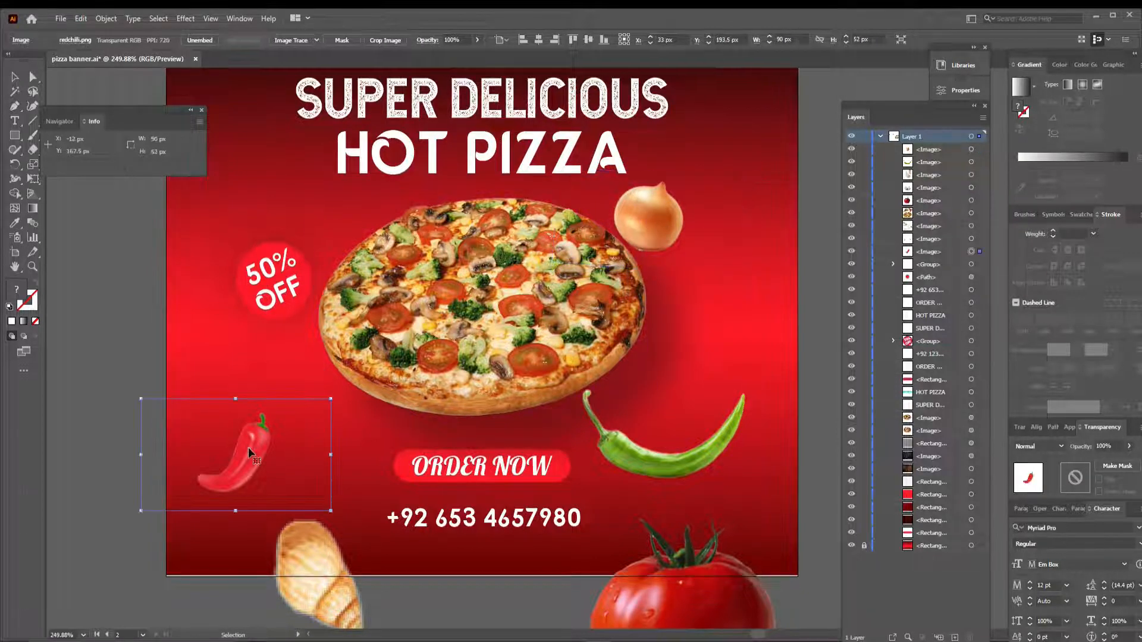
drag(248, 447, 299, 144)
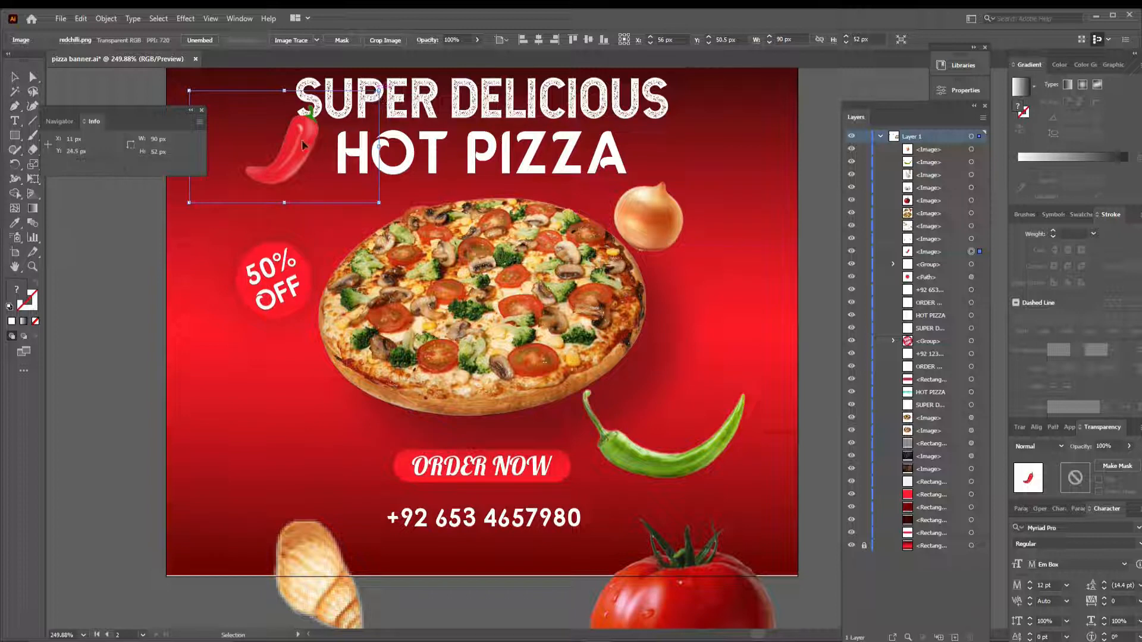
drag(301, 141, 328, 143)
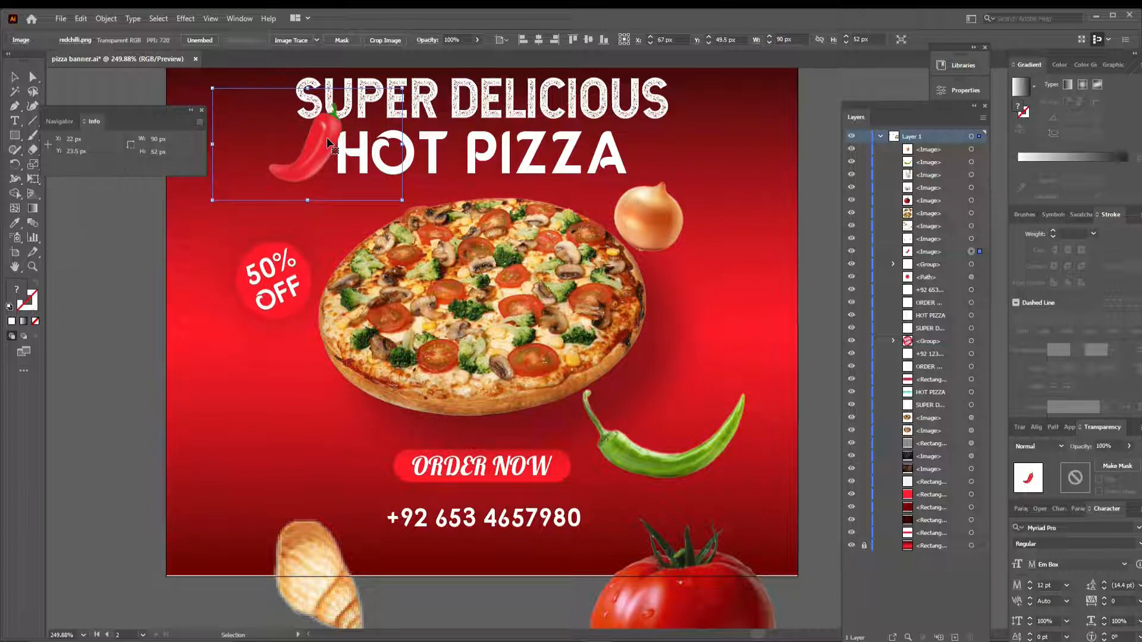
key(ctrl+equal)
key(ctrl+equal)
key(ctrl+equal)
key(ctrl+equal)
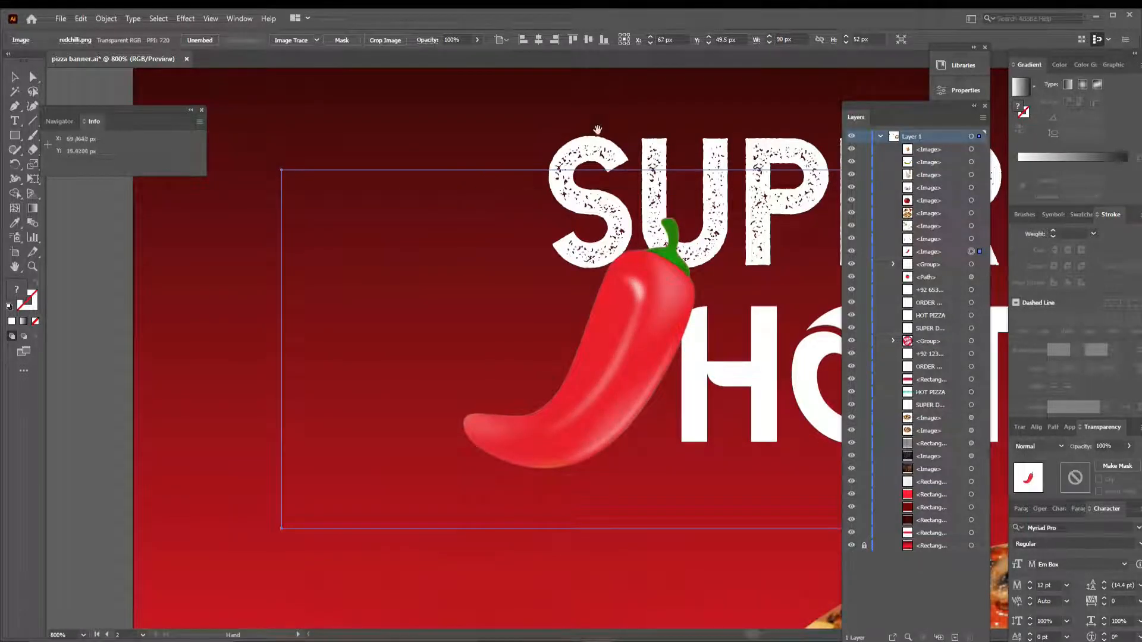
drag(597, 116, 489, 99)
drag(559, 270, 486, 283)
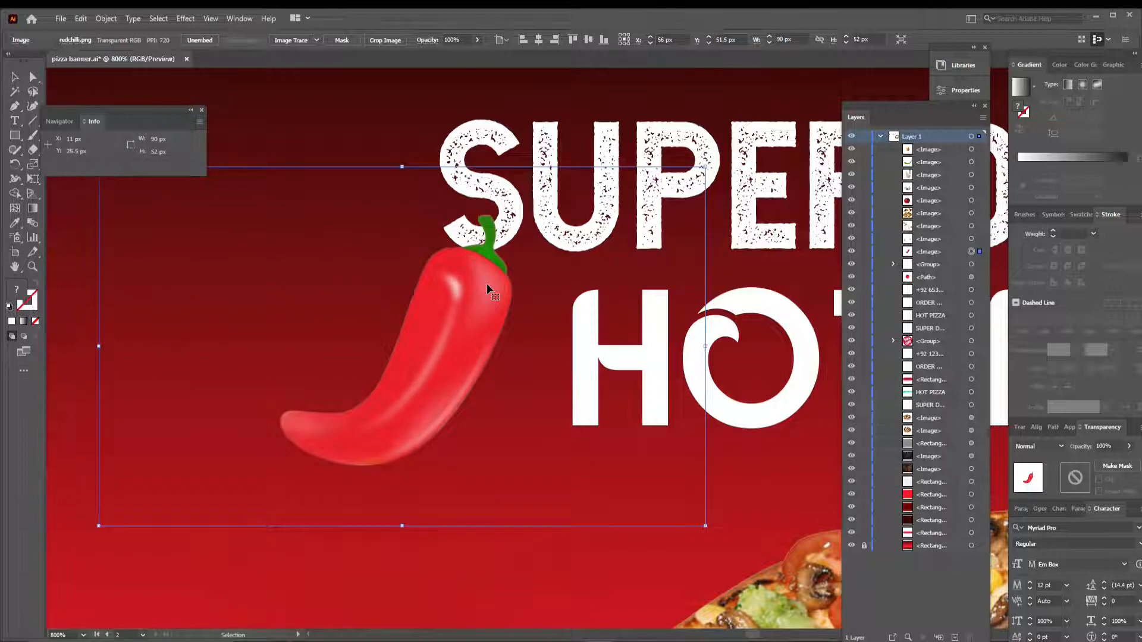
key(Down)
- Scale the red chilli down to about 70 × 40 px
key(ctrl+1)
drag(471, 309, 479, 304)
key(ctrl+0)
key(ctrl+1)
click(413, 325)
key(ctrl+0)
key(ctrl+plus)
- Nudge the red chilli so its stem meets the S of SUPER, and deselect it
key(ctrl+plus)
key(ctrl+plus)
drag(358, 84, 525, 390)
drag(359, 266, 369, 253)
key(Up)
key(Up)
key(Up)
key(Down)
key(ctrl+plus)
key(ctrl+plus)
key(ctrl+plus)
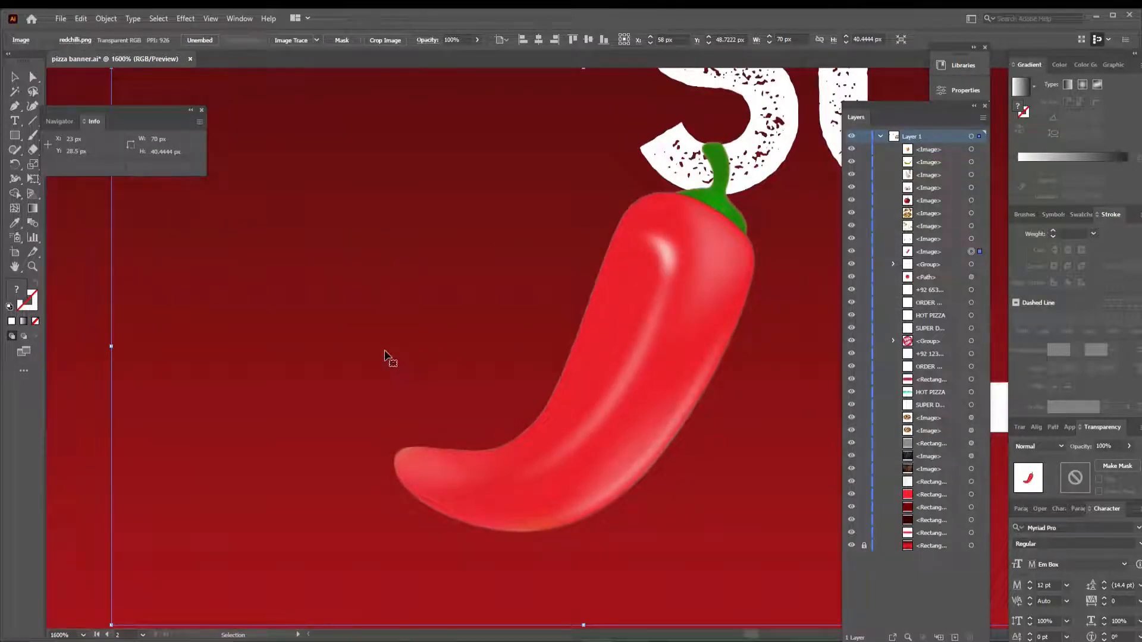
key(ctrl+1)
click(389, 311)
- Rotate the green chilli below the pizza's right edge, shrink the tomato and move it to the pizza's lower left
click(664, 412)
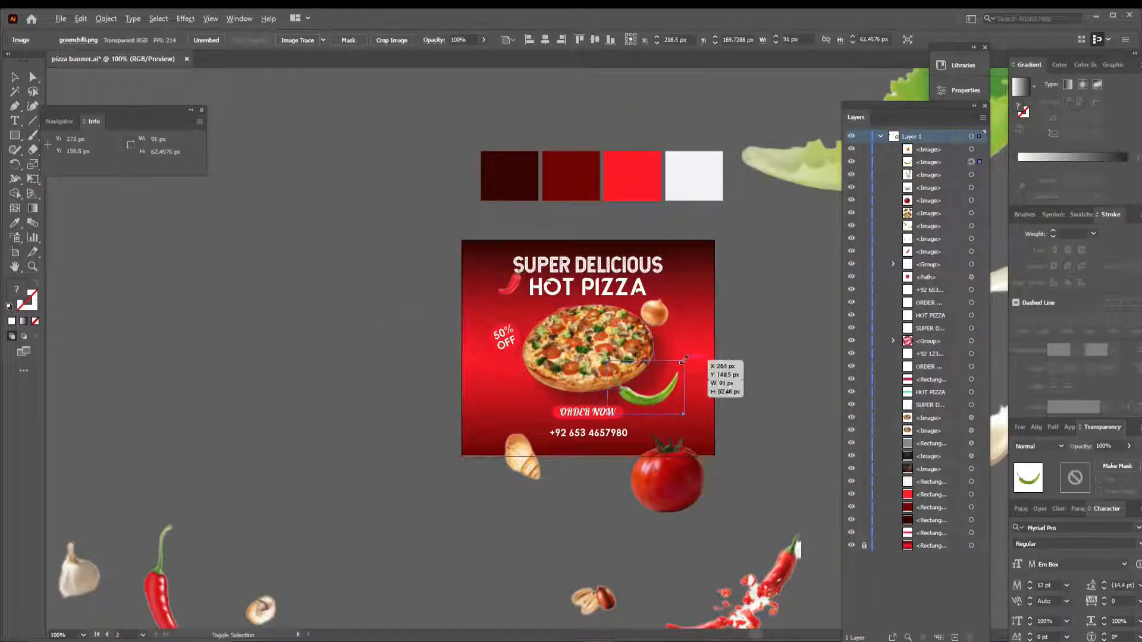
drag(683, 360, 679, 364)
drag(684, 415, 529, 398)
click(668, 480)
drag(530, 476, 402, 423)
- Scale the scattered chilli and garlic image to 296 × 118.4 px and position it across the middle of the banner
scroll(401, 419, down, 4)
scroll(401, 419, up, 2)
drag(676, 278, 446, 372)
drag(423, 437, 672, 285)
drag(734, 192, 708, 200)
key(Right)
key(Right)
key(Right)
key(Right)
key(Right)
key(Right)
key(Right)
key(Right)
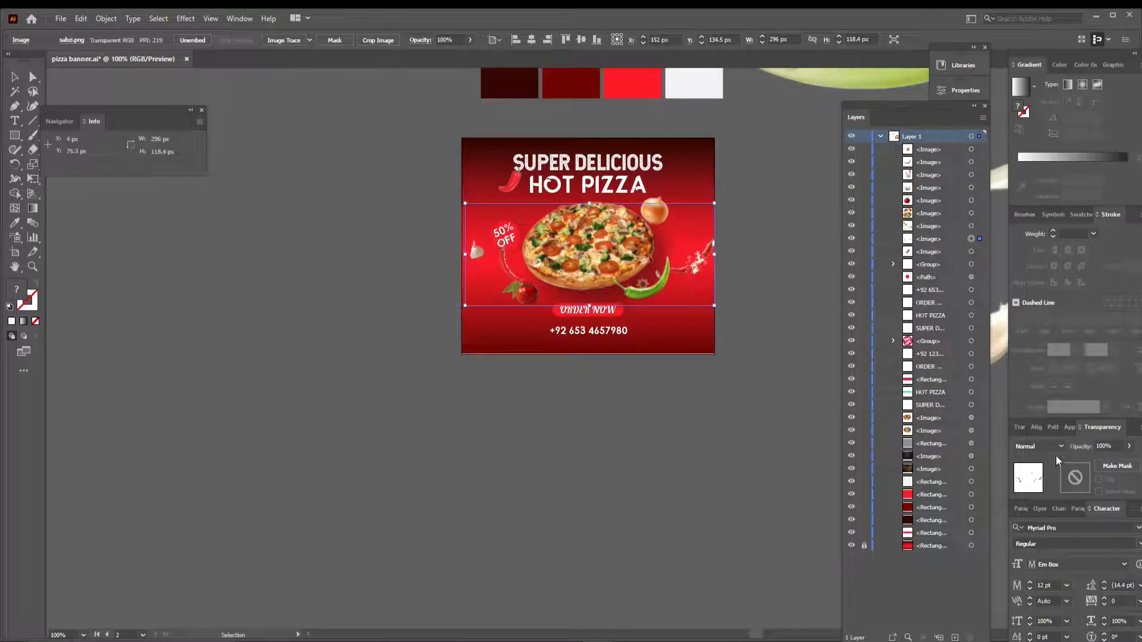
- Try Soft Light and Hard Light blending on the scattered ingredients image and hide it
key(ctrl+0)
click(1052, 448)
click(1044, 331)
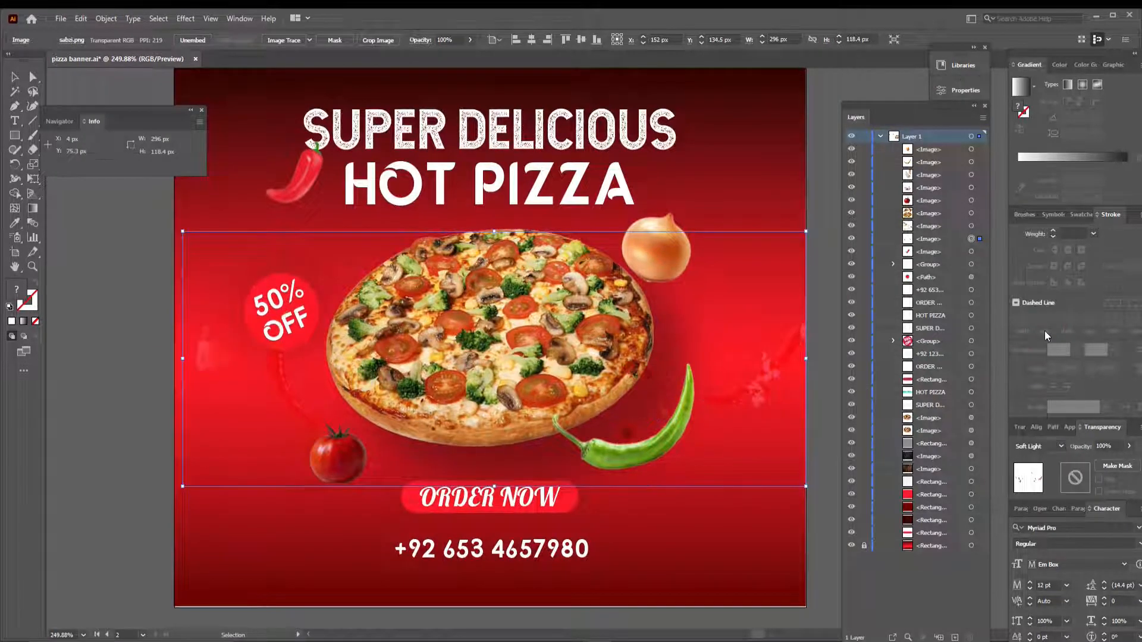
click(1053, 343)
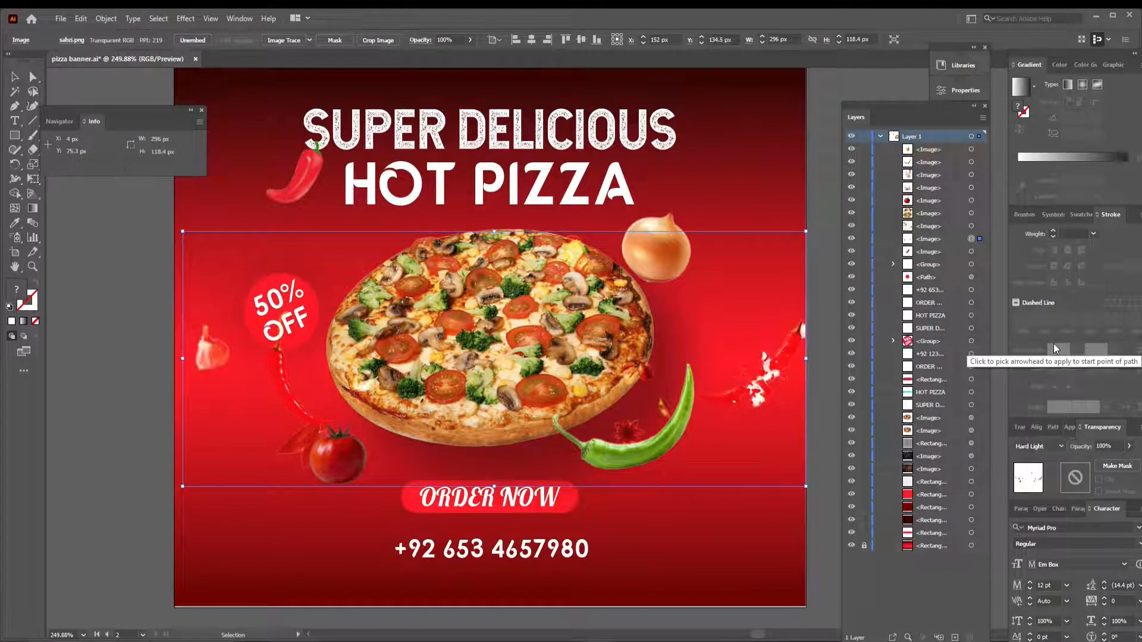
click(851, 238)
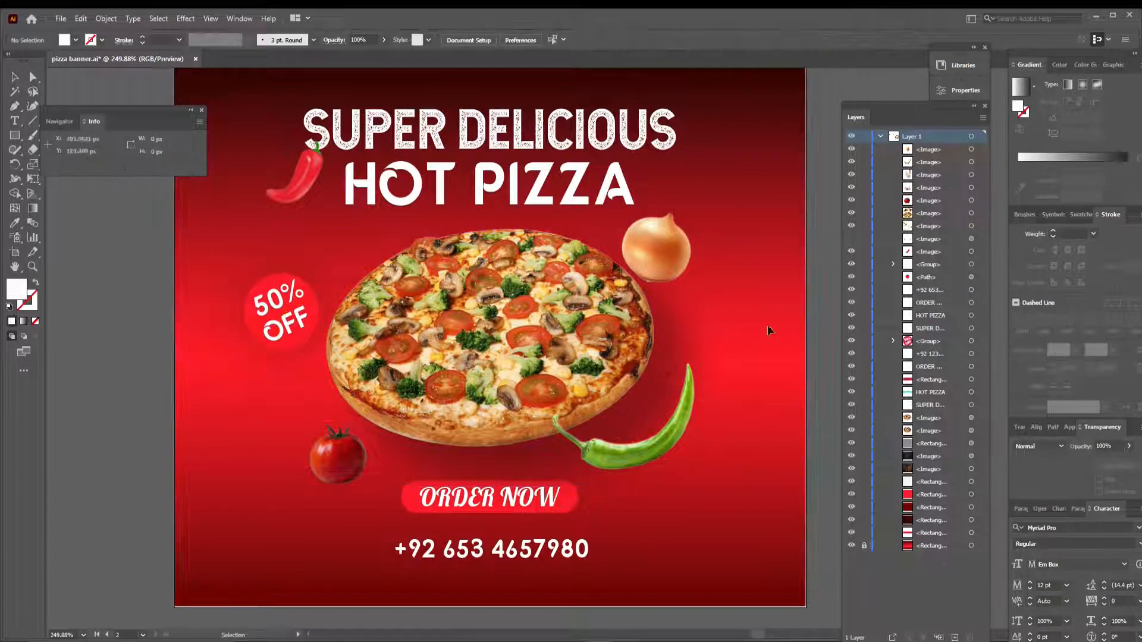
- Move the tomato slightly up and left beside the pizza and rotate the green chilli along the pizza's lower-right edge
drag(345, 467, 329, 438)
click(631, 458)
drag(529, 405, 553, 410)
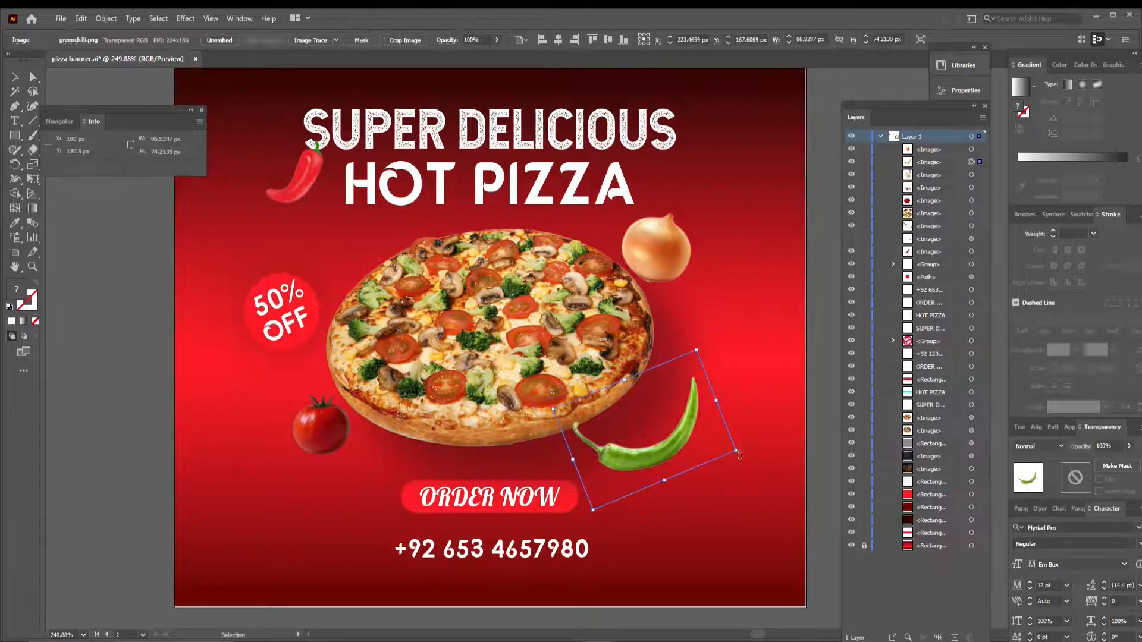
scroll(657, 355, down, 5)
click(755, 374)
drag(700, 346, 678, 288)
scroll(676, 327, up, 5)
click(293, 490)
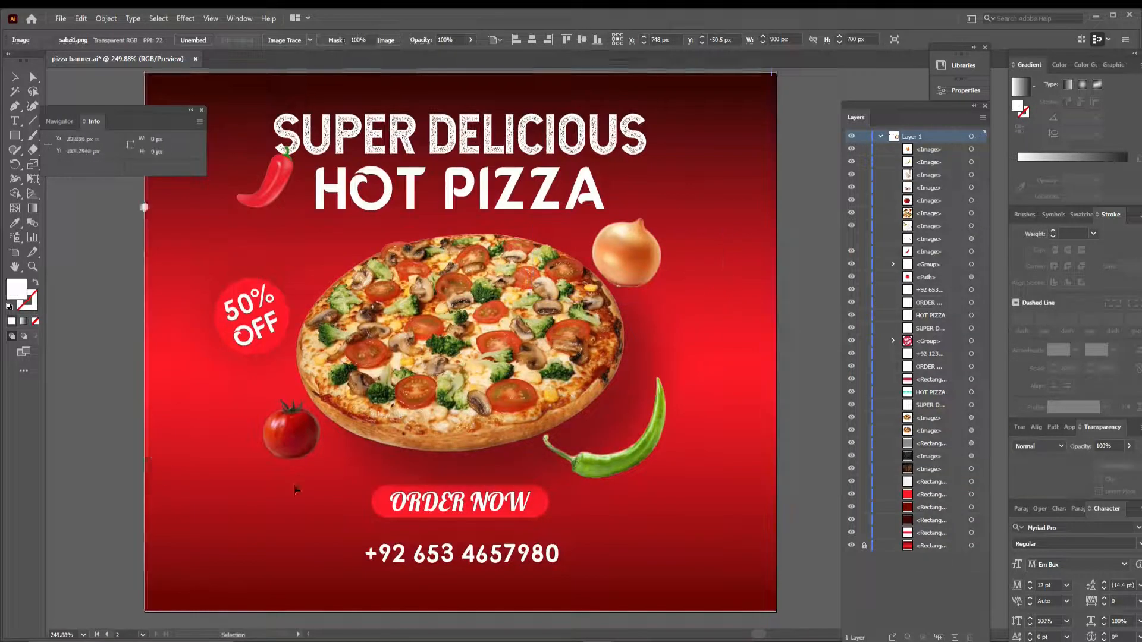
- Unlock the background rectangle and remove the bright red middle stop from its gradient
click(864, 545)
click(731, 505)
drag(1078, 179, 1080, 195)
- Try Soft Light blending on the green chilli and set it to Hard Light
click(630, 457)
click(1039, 446)
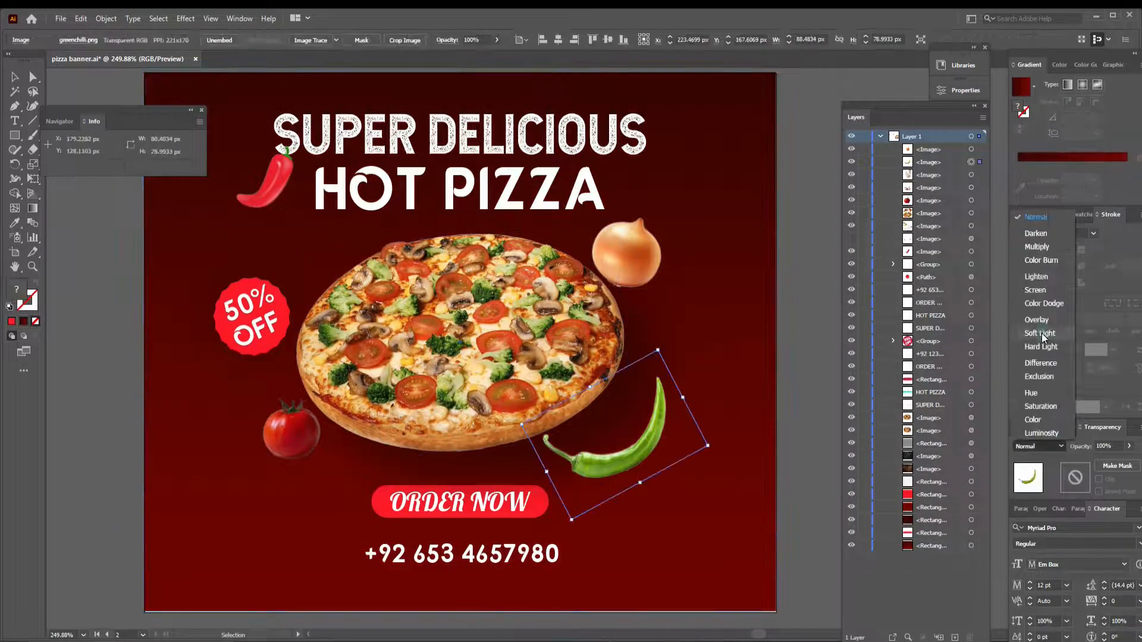
click(1041, 334)
click(1039, 447)
click(1050, 348)
- Try blending modes on the onion, including Soft Light, Multiply, Screen and Hue, and finish with Color Burn
click(626, 253)
click(1039, 446)
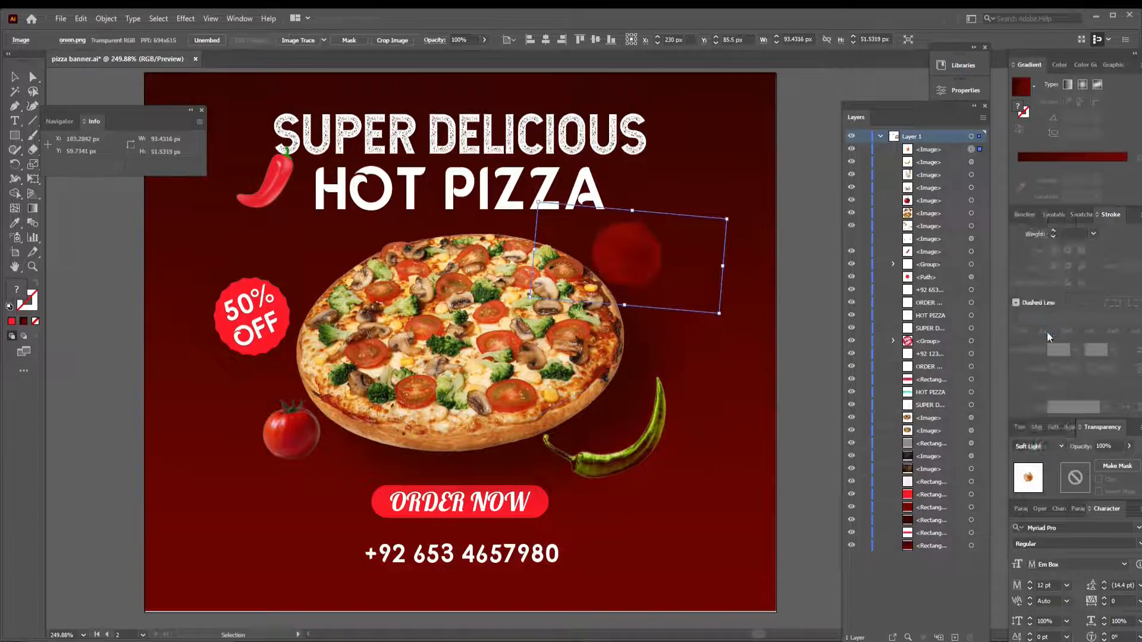
click(1044, 248)
click(1038, 446)
click(1041, 288)
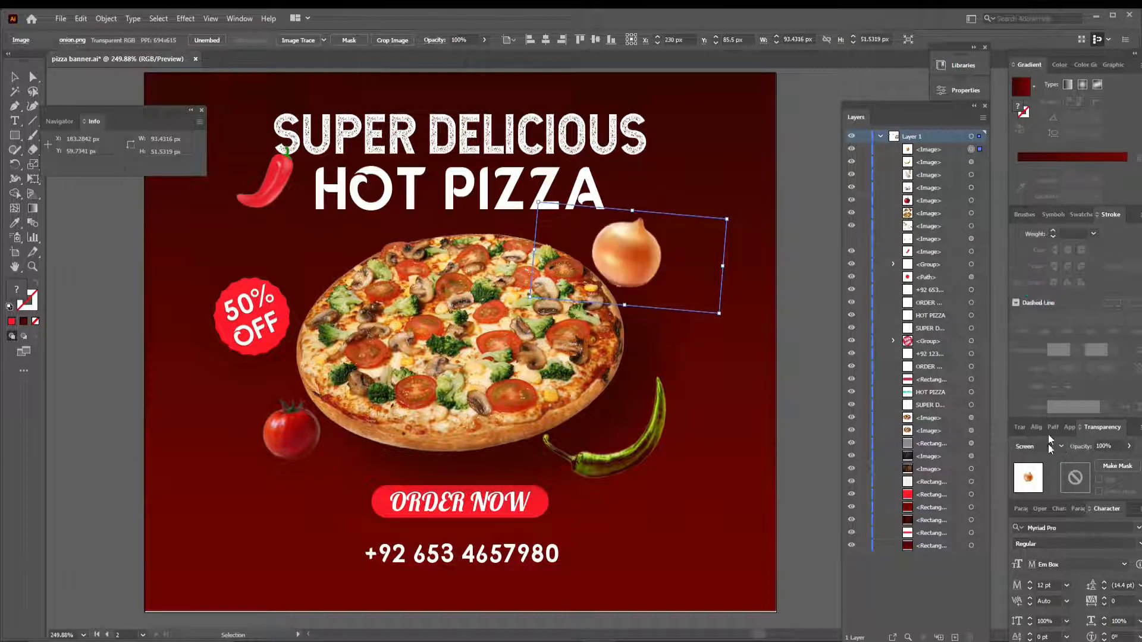
click(1039, 446)
click(1039, 303)
click(1038, 446)
click(1037, 320)
click(1039, 446)
click(1041, 362)
click(1038, 446)
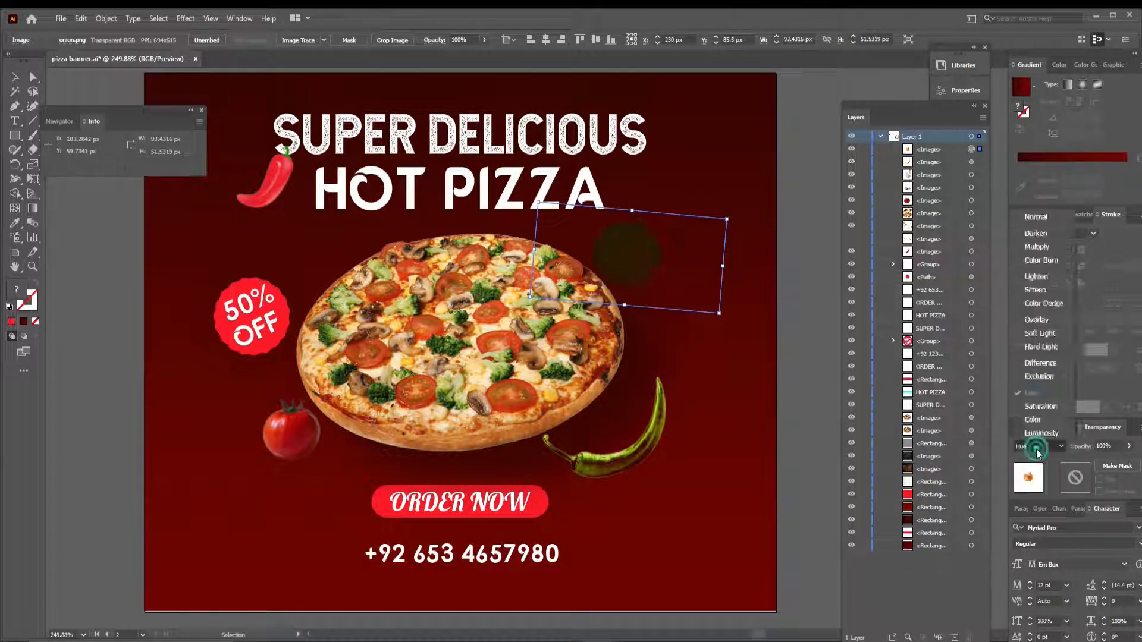
click(1035, 233)
click(1038, 447)
click(1042, 261)
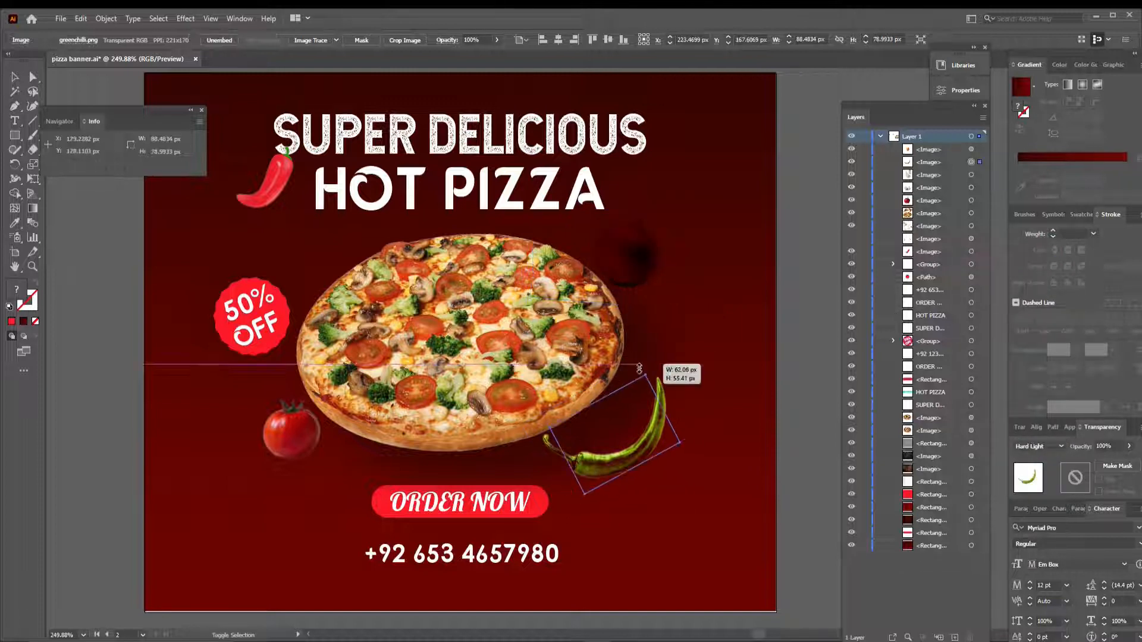
click(794, 350)
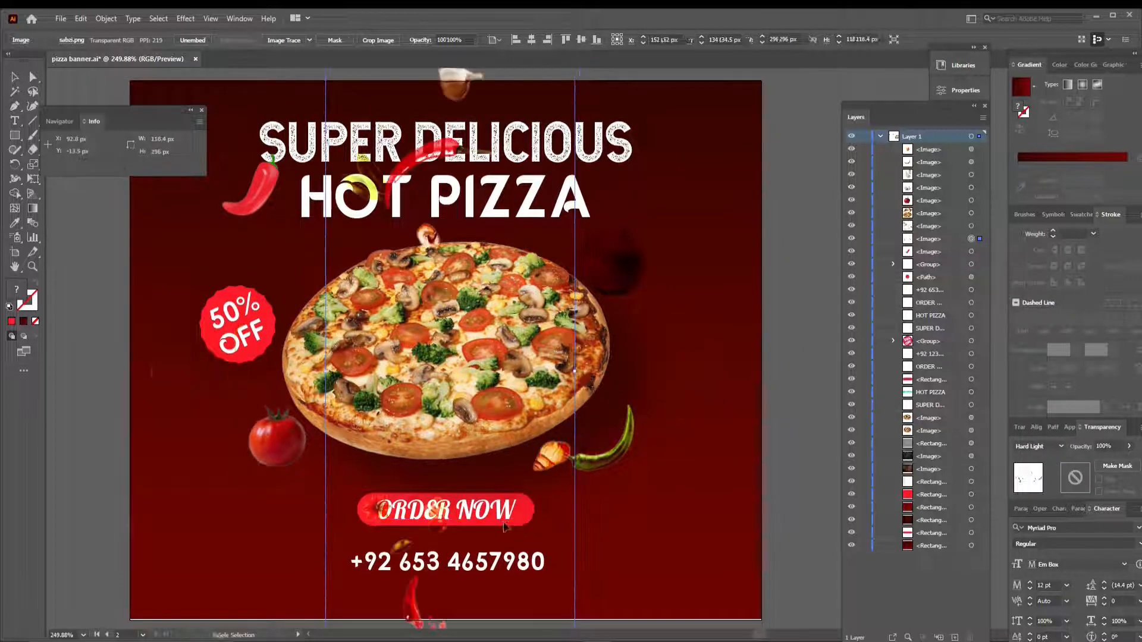
- Scale the scattered-vegetables overlay to about 112 × 248 px over the banner and lower its opacity to 17%
key(ctrl+minus)
drag(686, 99, 684, 117)
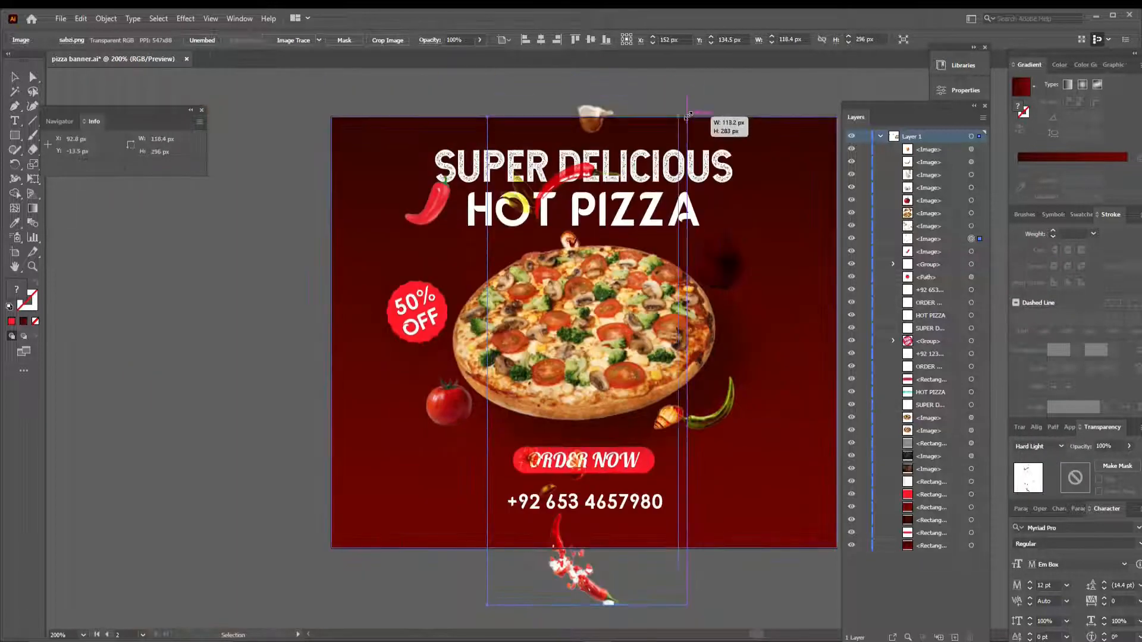
drag(488, 598, 496, 544)
drag(1109, 468, 1095, 468)
- Rotate a copy of the vegetable overlay 90° so it lies horizontally and extend it across the banner's width
drag(690, 112, 935, 361)
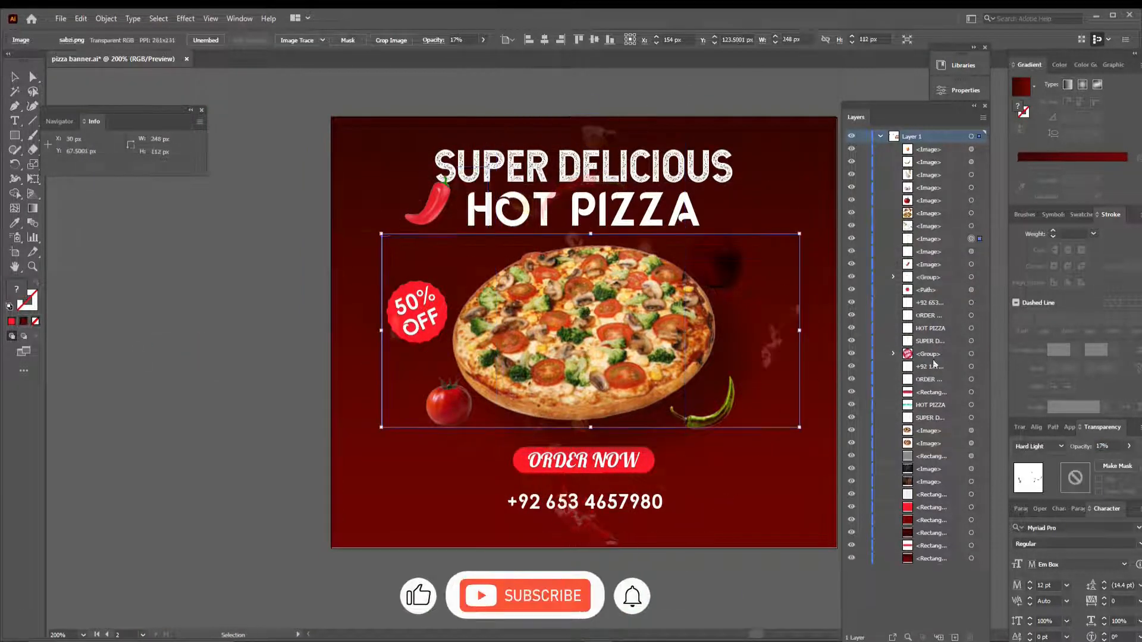
drag(805, 387, 667, 395)
drag(667, 433, 699, 453)
drag(208, 224, 193, 219)
click(765, 348)
- Move the tomato and the green chilli off the banner onto the empty canvas beside its left edge
drag(321, 395, 121, 415)
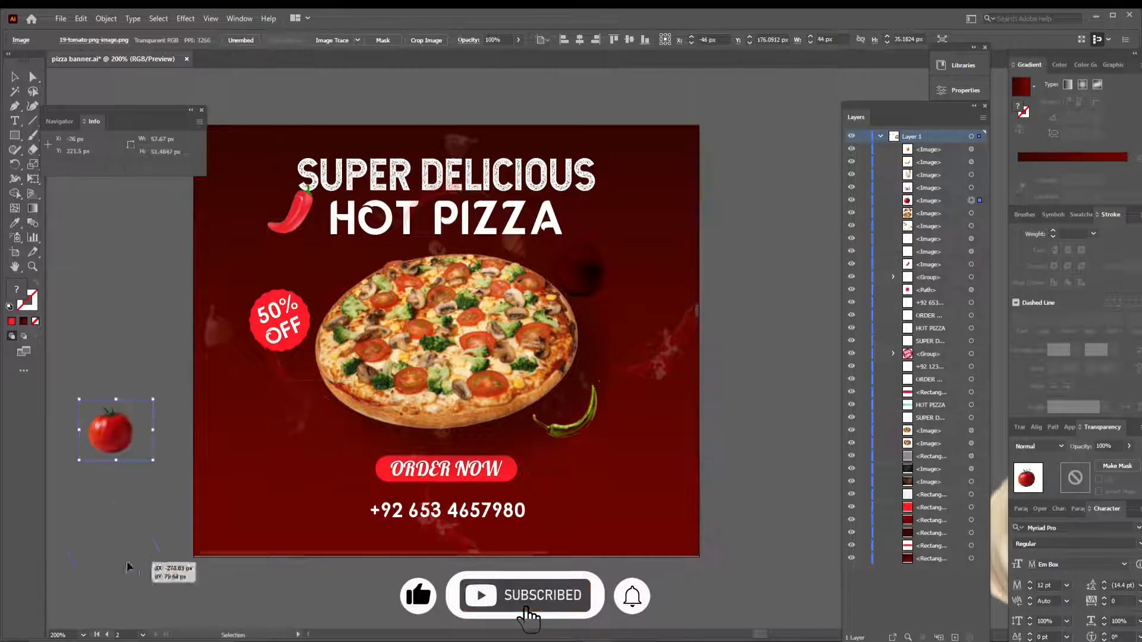
drag(565, 416, 106, 553)
click(443, 535)
- Stretch the horizontal vegetable overlay to 300 px wide and about 149 px high and lower its opacity to 6%
drag(664, 324, 665, 364)
mouse_move(446, 257)
mouse_down()
mouse_move(444, 237)
mouse_move(446, 249)
mouse_up()
click(1128, 446)
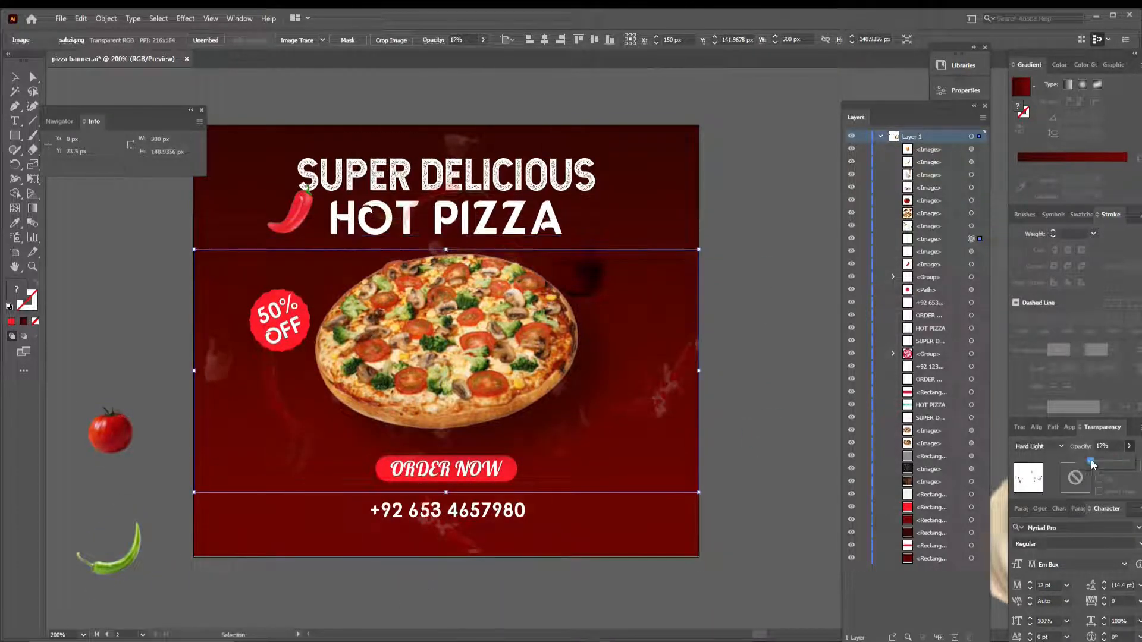
click(772, 263)
- Duplicate the vertical vegetable overlay in place, rotate and enlarge the copy diagonally across the banner, and set its opacity to 4%
click(517, 141)
key(ctrl+c)
key(ctrl+f)
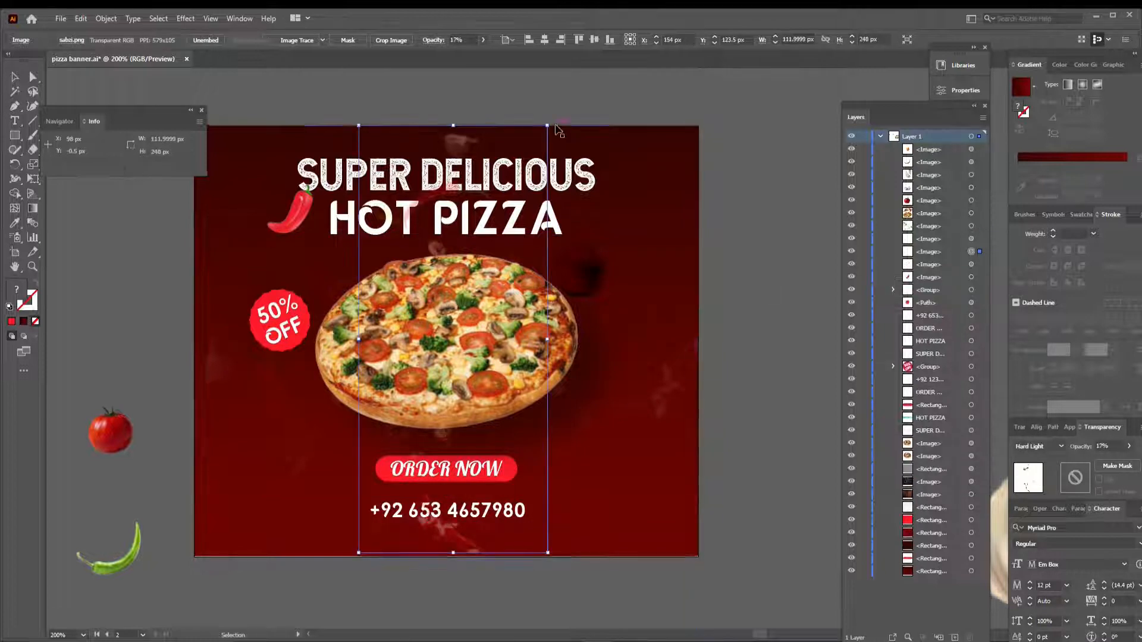
drag(557, 126, 709, 281)
drag(619, 210, 676, 165)
drag(287, 468, 198, 537)
click(1128, 446)
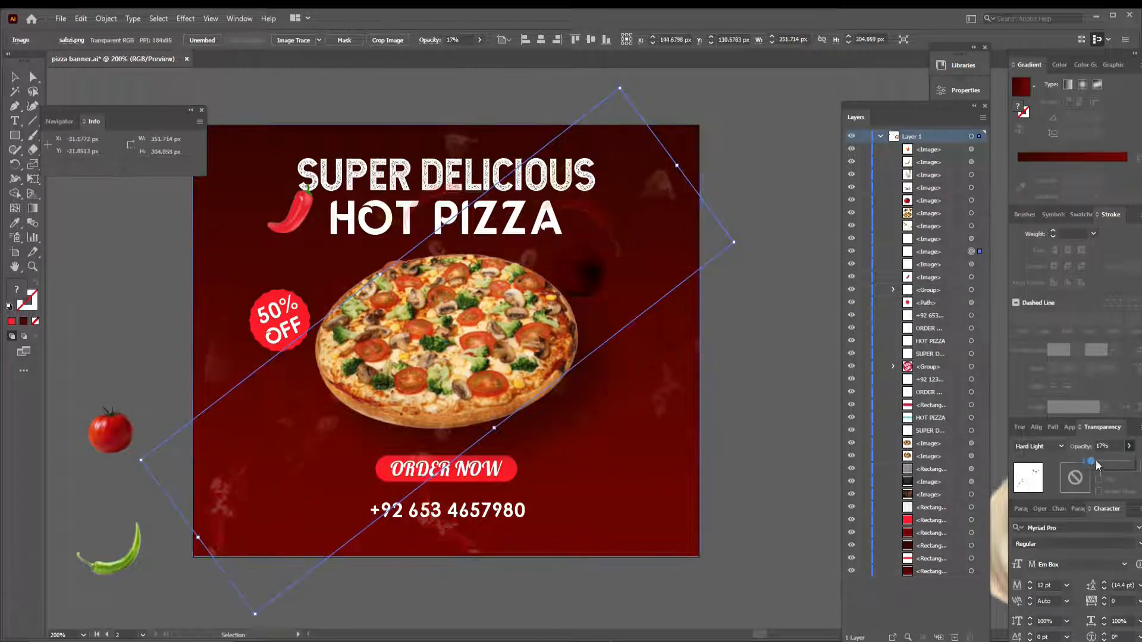
click(762, 345)
- Duplicate the diagonal overlay in place, rotate the copy along the opposite diagonal, and set its opacity to 10%
click(229, 499)
key(ctrl+c)
key(ctrl+f)
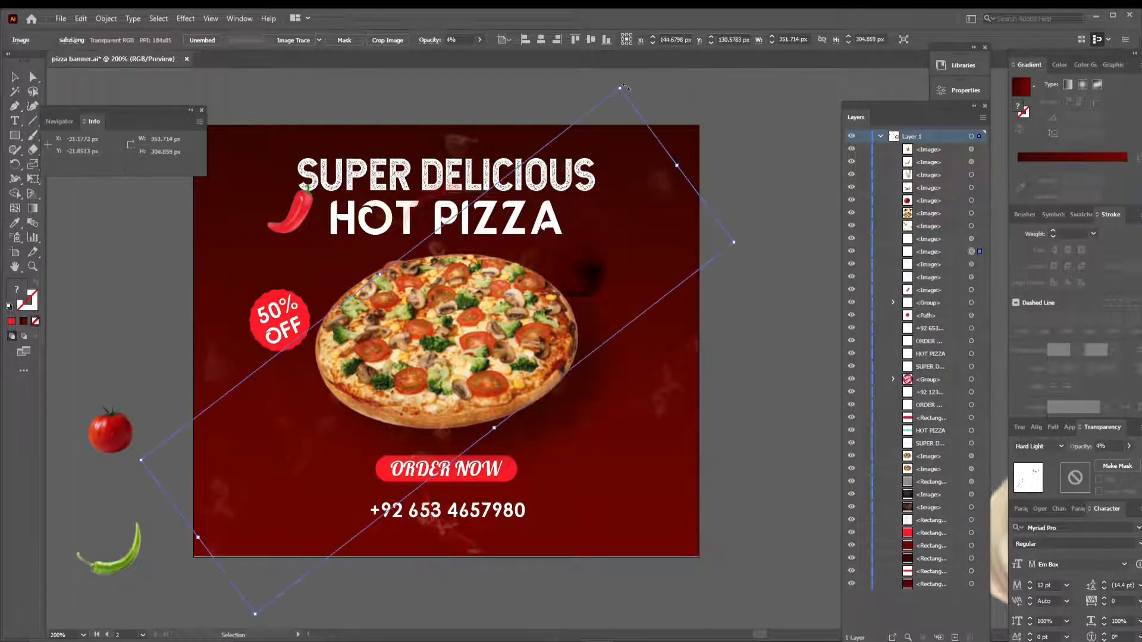
drag(254, 617, 705, 501)
drag(1090, 463, 1085, 463)
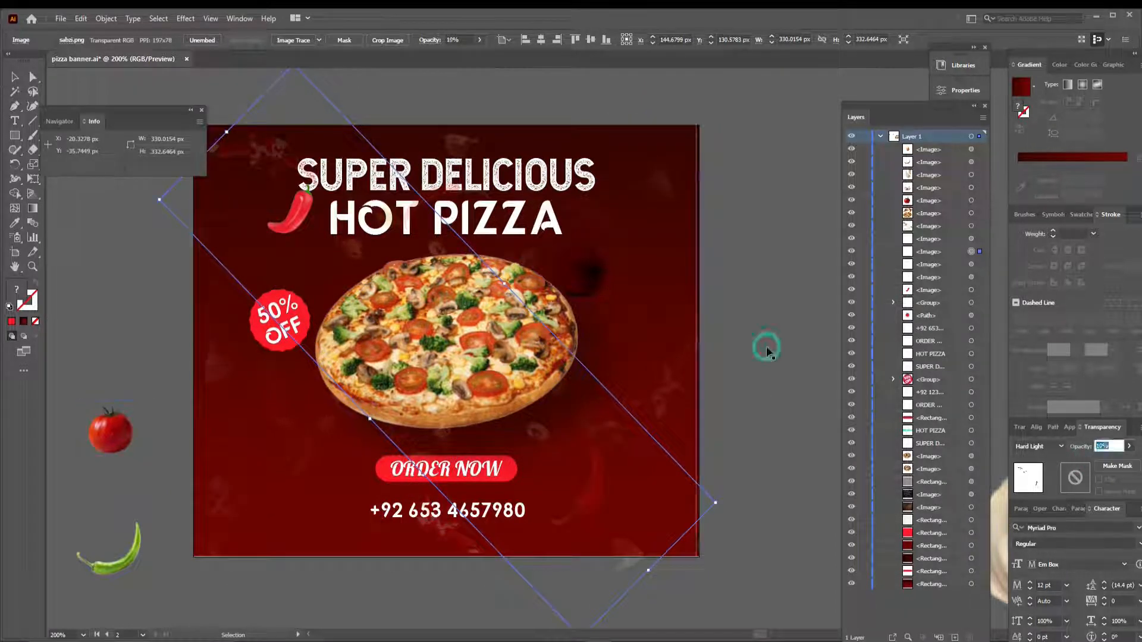
click(767, 348)
click(690, 479)
click(695, 554)
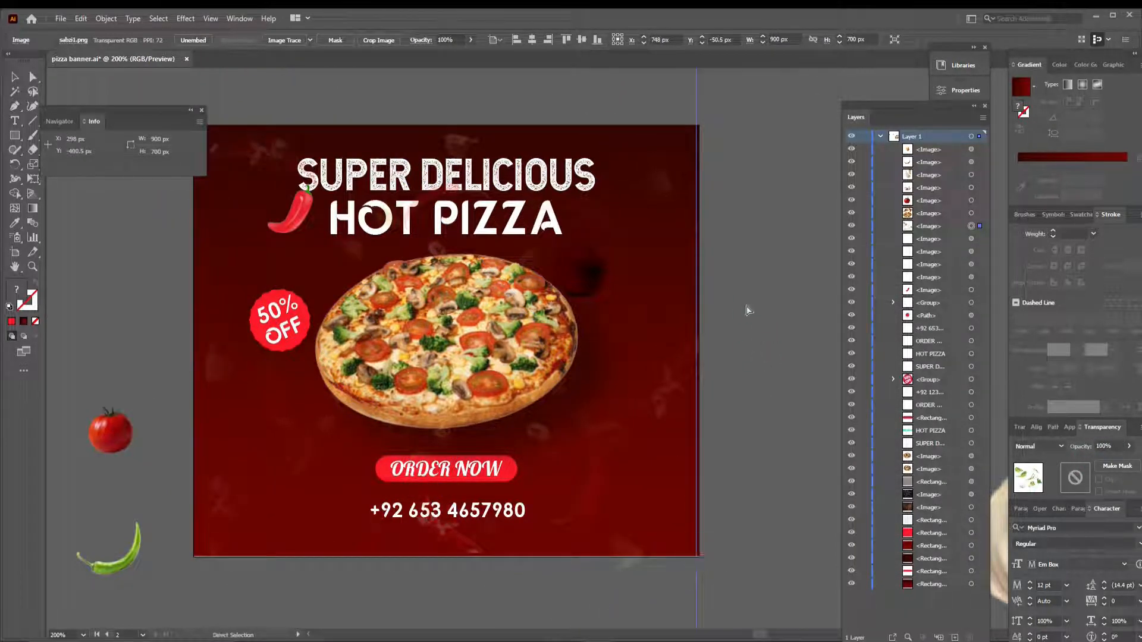
- Change the blending mode of the onion at the pizza's upper-right edge to Overlay
scroll(745, 305, up, 1)
click(587, 288)
click(1060, 447)
click(1030, 245)
click(1050, 446)
click(1035, 323)
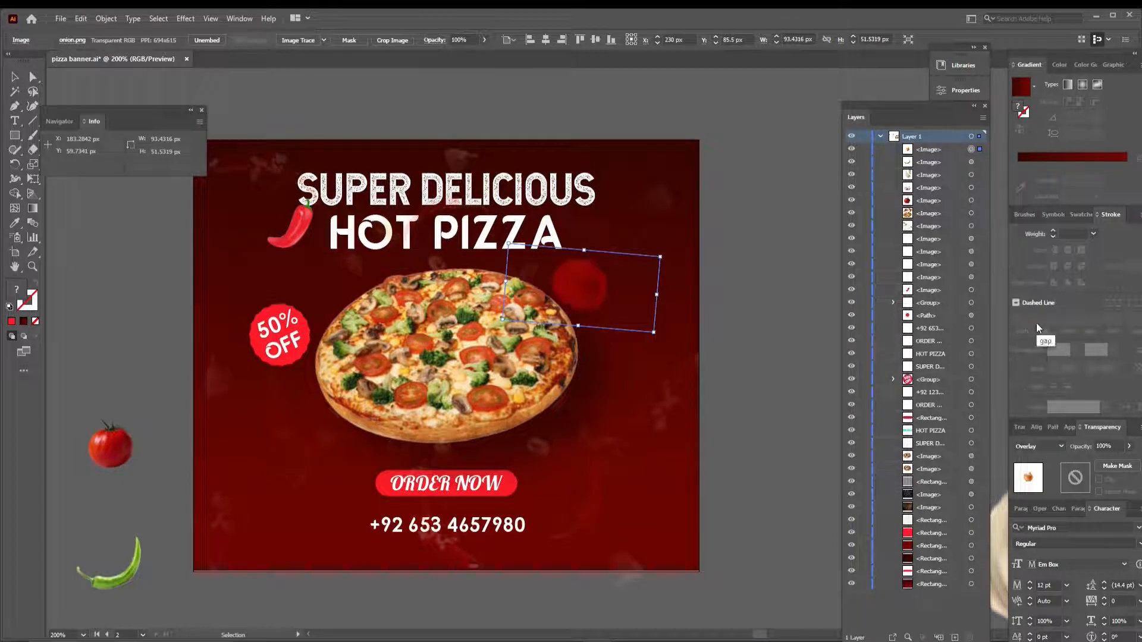
click(769, 351)
- Rotate the green chilli and place it against the pizza's lower-left edge
click(108, 579)
drag(153, 585, 113, 611)
drag(104, 577, 333, 450)
drag(338, 383, 333, 386)
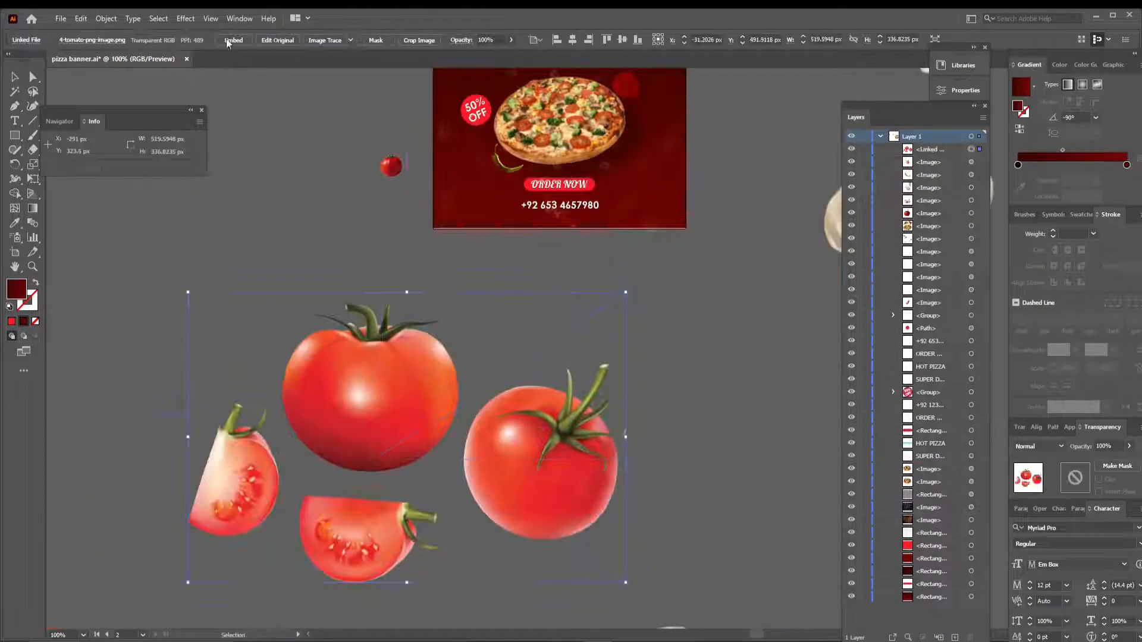
- Crop the placed tomato picture to its lower slice with a rectangular clipping mask and move the slice below the banner
drag(289, 485, 452, 609)
click(15, 76)
click(12, 321)
drag(171, 433, 357, 535)
key(ctrl+7)
drag(363, 538, 535, 298)
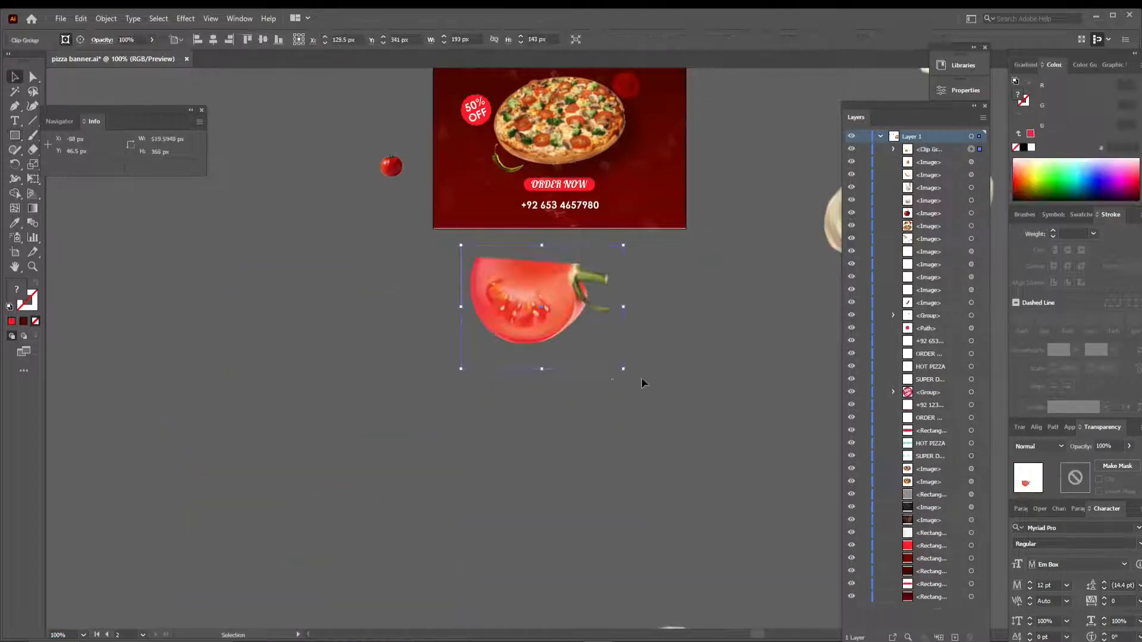
- Shrink the tomato slice to about 51 × 46 px, tilt it, and place it at the pizza's lower-right edge
mouse_move(622, 368)
mouse_down()
mouse_move(560, 321)
mouse_move(618, 181)
mouse_up()
key(ctrl+0)
drag(661, 486, 680, 443)
drag(730, 481, 740, 454)
drag(680, 443, 680, 418)
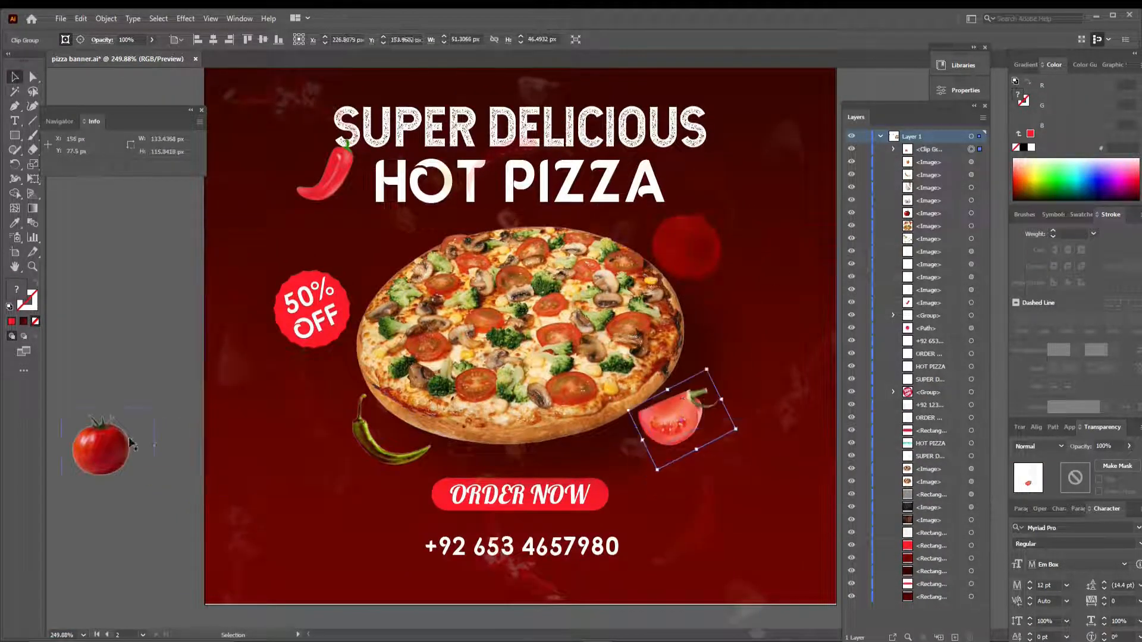
- Set the green chilli and the tomato slice to Overlay blending
click(691, 245)
click(390, 443)
click(1039, 446)
click(1050, 321)
click(672, 422)
click(1038, 446)
click(1050, 322)
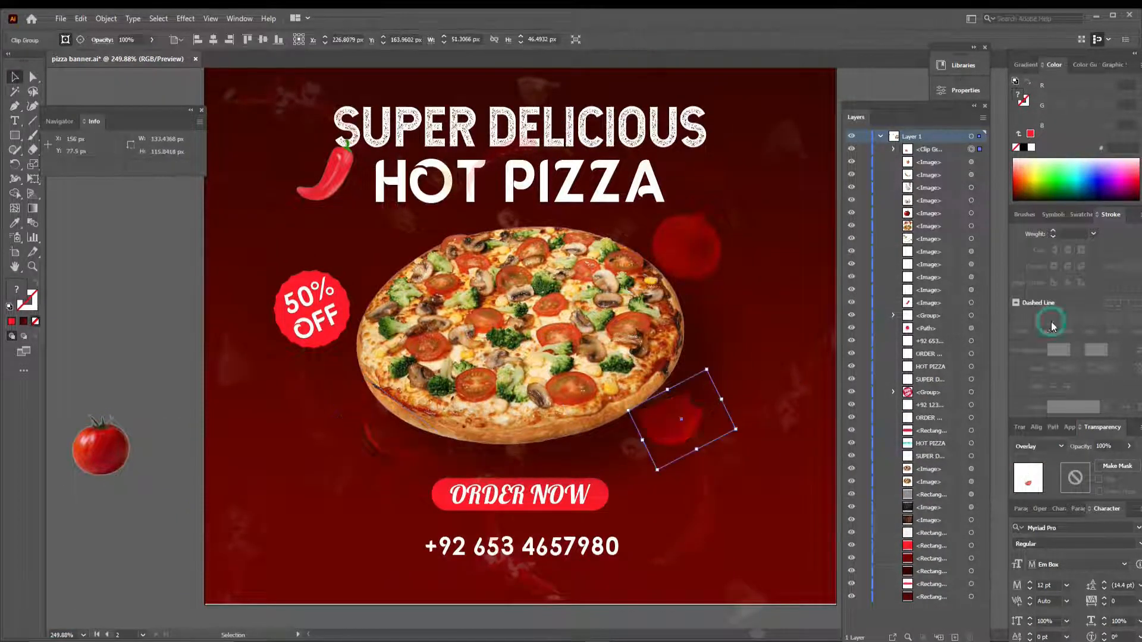
- Move the green chilli to the banner's lower-left corner and place a rotated copy in the upper-right corner
click(147, 506)
drag(140, 546, 110, 562)
drag(356, 481, 753, 175)
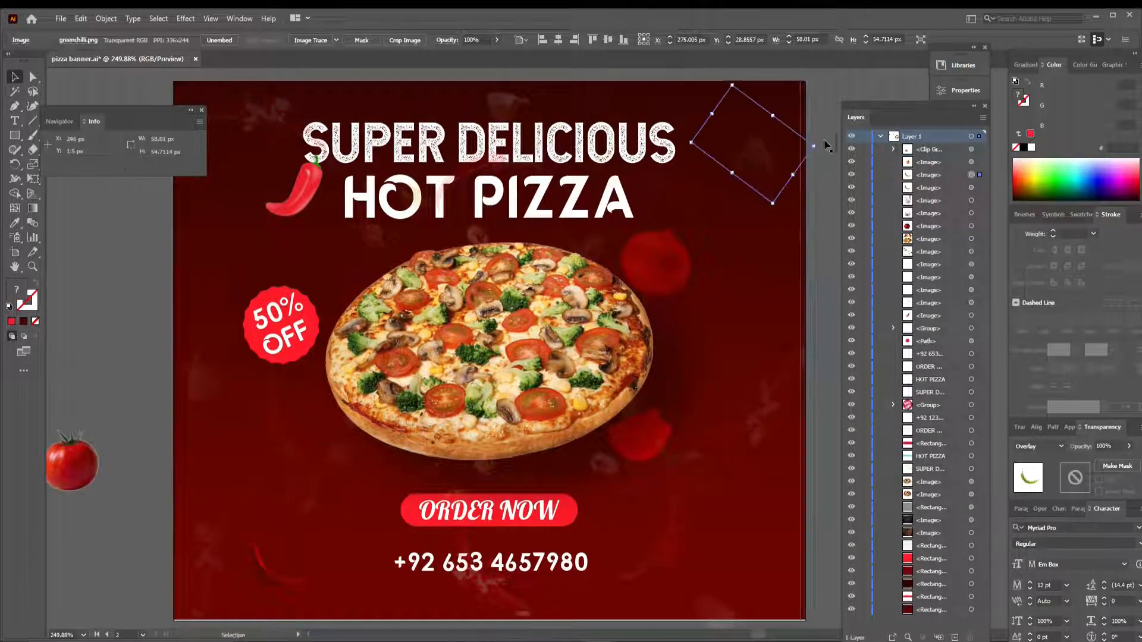
drag(823, 145, 672, 167)
click(826, 91)
- Try moving the tomato slice farther out toward the banner's lower-right area and undo the moves
drag(658, 442, 772, 599)
drag(772, 599, 712, 456)
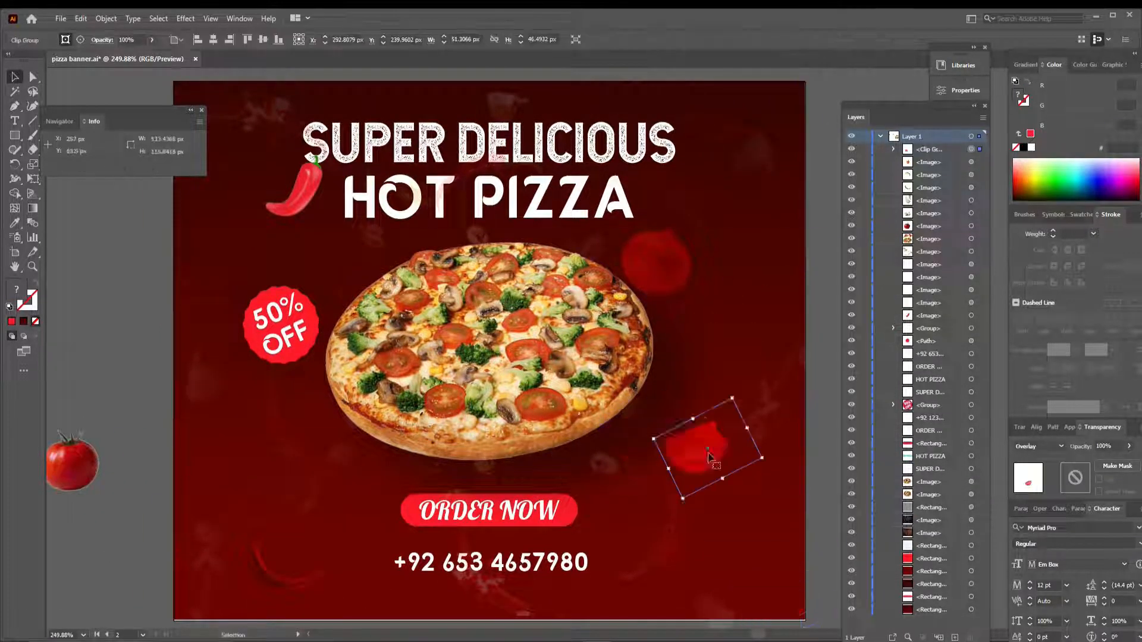
click(86, 351)
key(ctrl+z)
key(ctrl+z)
- Save the banner document and clear the selection
key(ctrl+s)
click(476, 476)
click(109, 326)
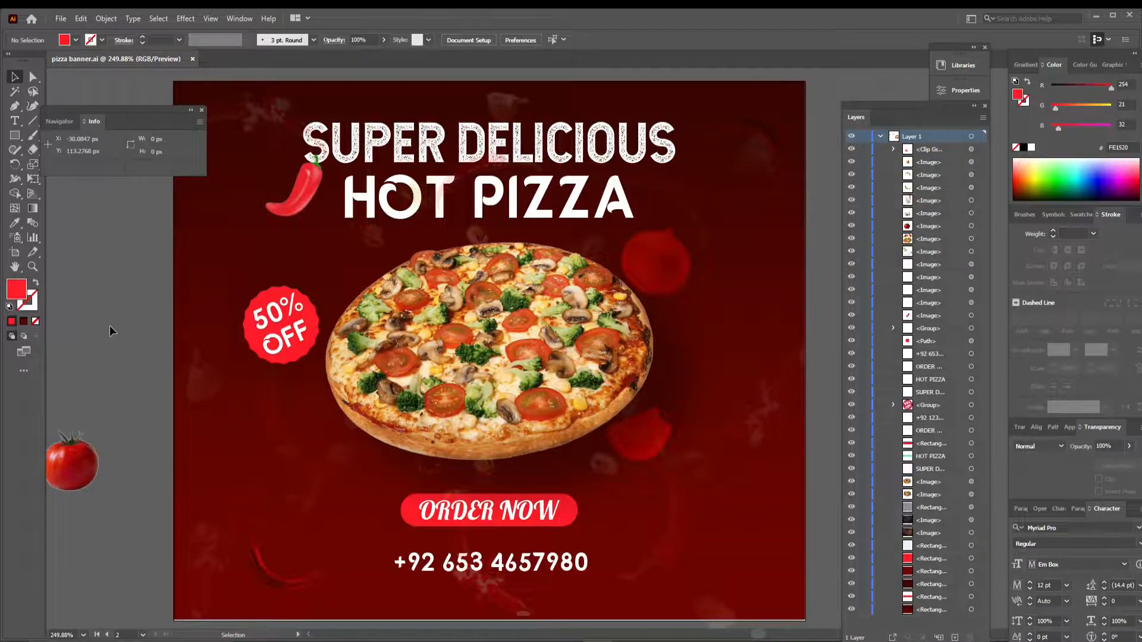
- Examine the banner's artwork, vegetable overlays and outer edges up close
scroll(390, 209, up, 3)
drag(390, 209, 571, 397)
key(ctrl+equal)
key(ctrl+equal)
key(ctrl+equal)
drag(293, 318, 658, 369)
click(378, 406)
key(ctrl+0)
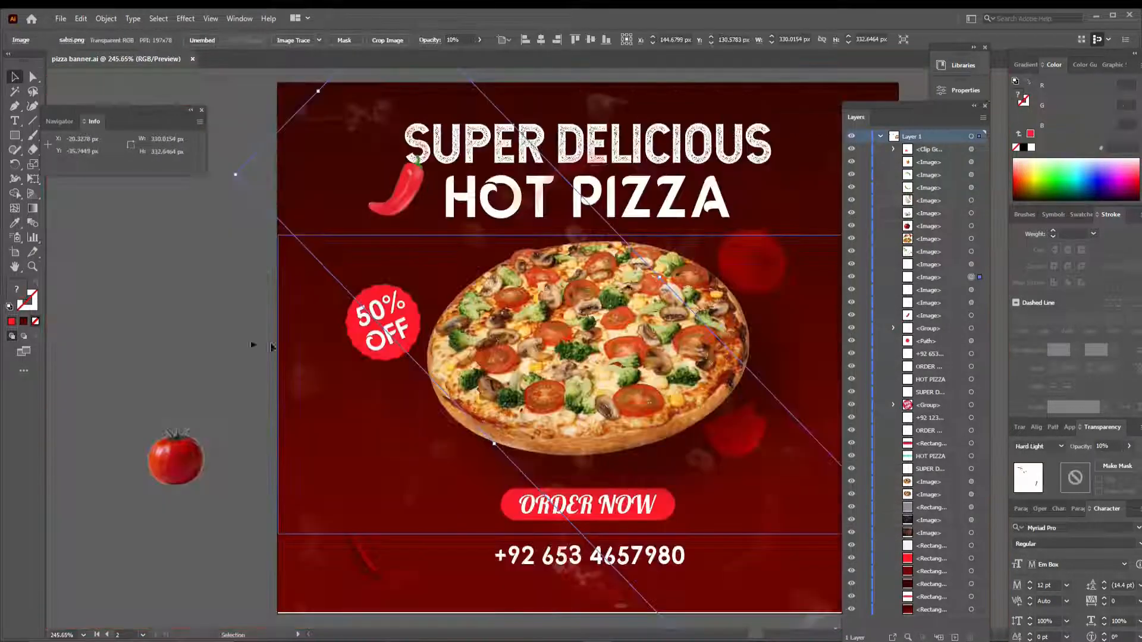
drag(383, 414, 303, 414)
click(165, 323)
- Nudge the background rectangle down to cover the artboard's lower edge and save the document
click(971, 610)
key(Down)
click(124, 550)
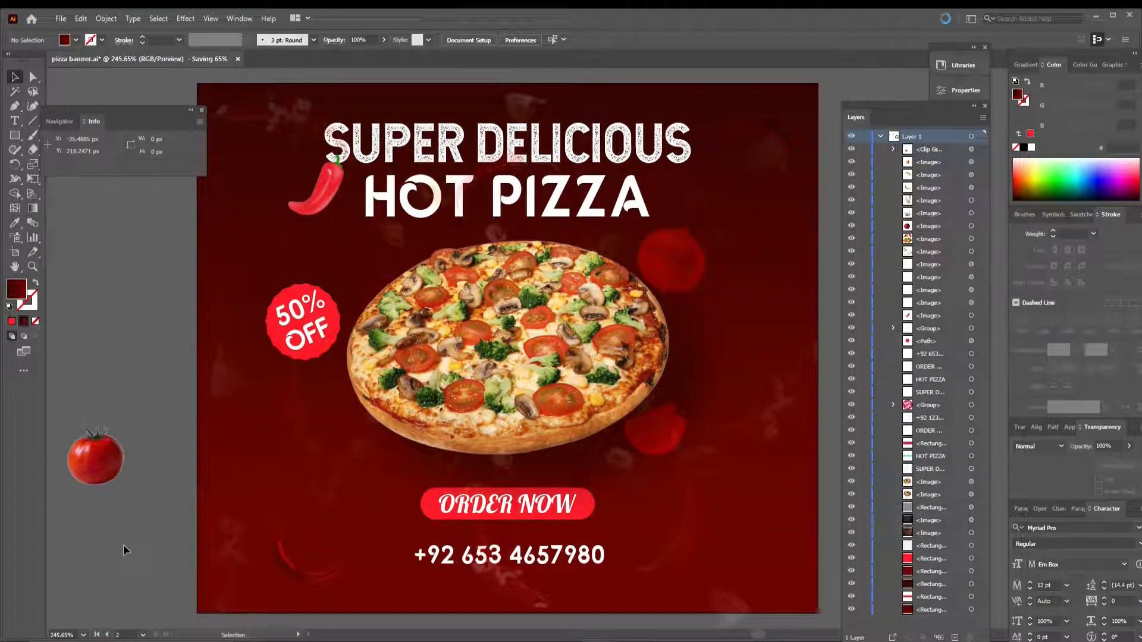
- Hide the decoration layers and preview the Regular font style on the SUPER DELICIOUS headline
click(714, 482)
drag(851, 149, 852, 303)
click(971, 392)
click(539, 40)
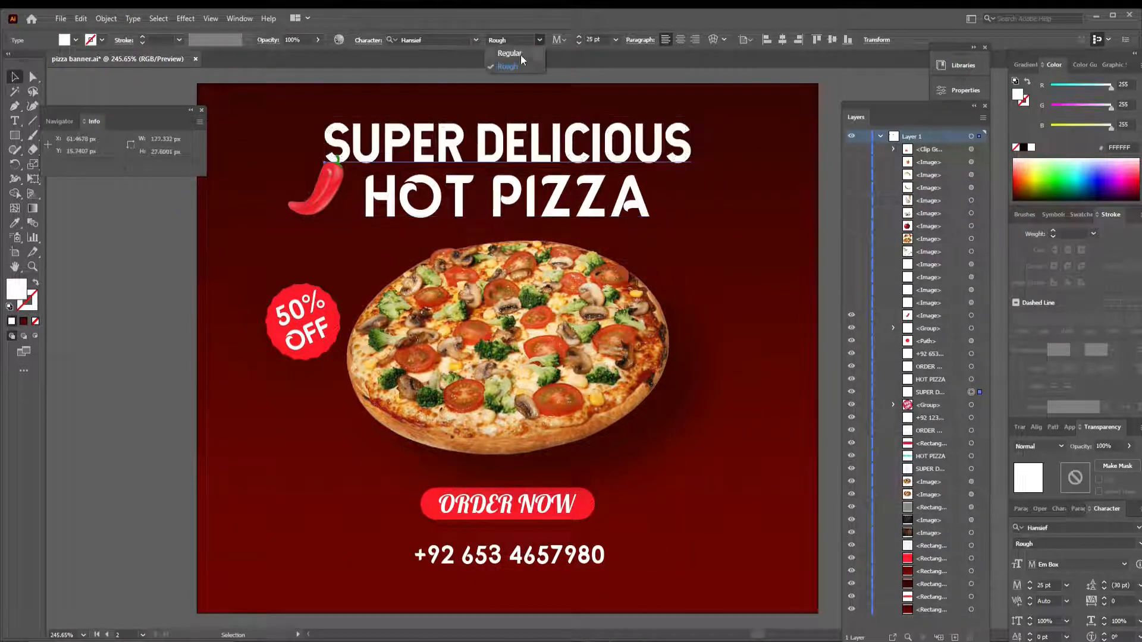
click(530, 27)
- Check the fonts of the HOT PIZZA headline, the ORDER NOW text and the phone number
click(502, 201)
click(504, 505)
click(498, 554)
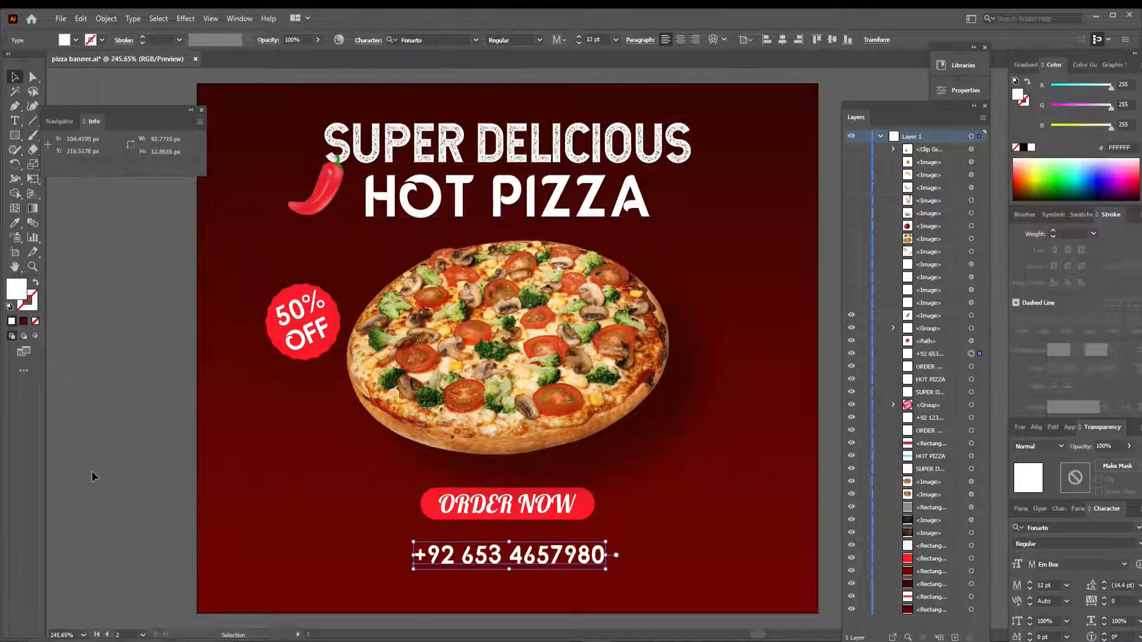
click(492, 507)
- Try the Lobster font on the SUPER DELICIOUS headline, undo it, and show the hidden decoration layers again
click(452, 147)
click(424, 40)
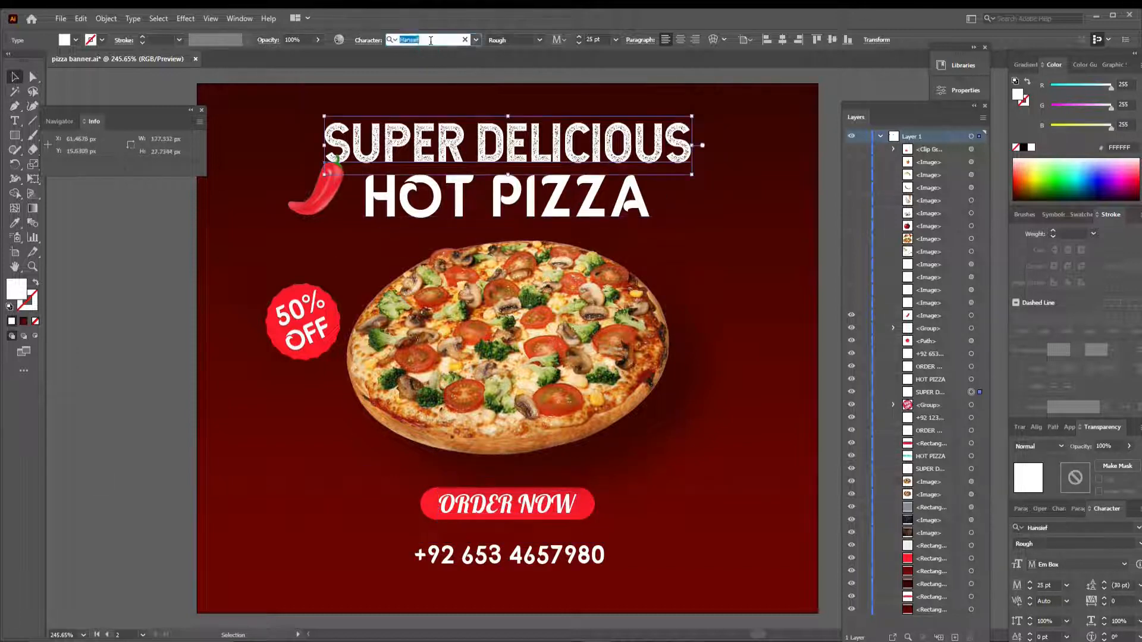
text(lobster)
click(432, 100)
click(126, 251)
key(ctrl+z)
click(144, 238)
drag(851, 303, 851, 149)
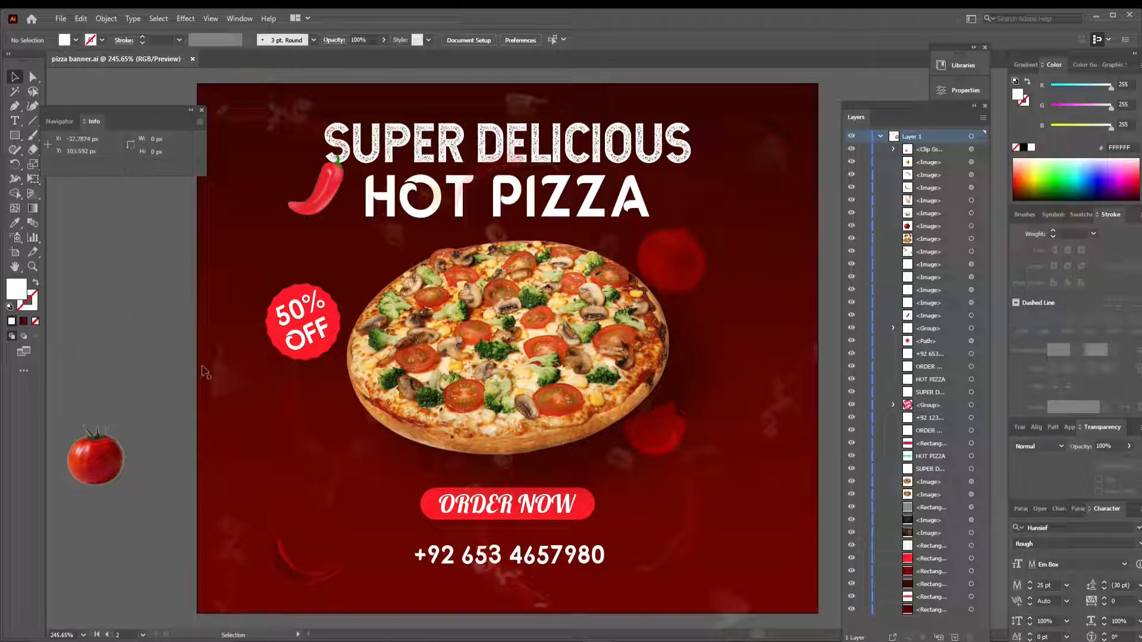
drag(851, 149, 851, 364)
click(851, 355)
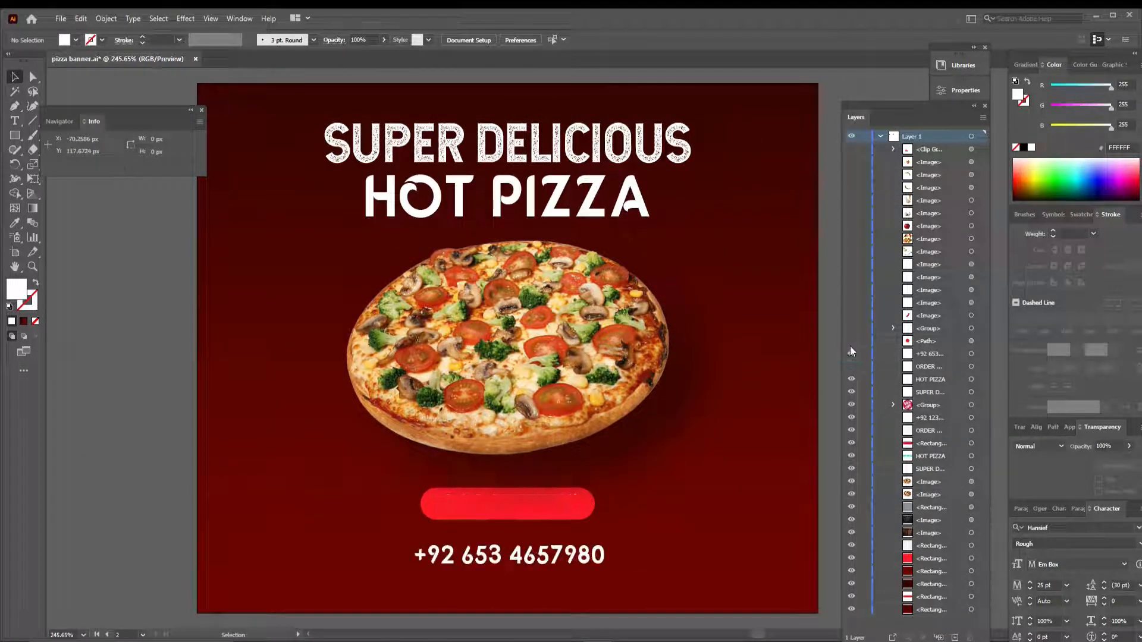
click(580, 563)
mouse_move(580, 562)
mouse_down()
mouse_move(574, 547)
mouse_move(572, 566)
mouse_up()
double_click(572, 565)
key(ctrl+a)
text(www.)
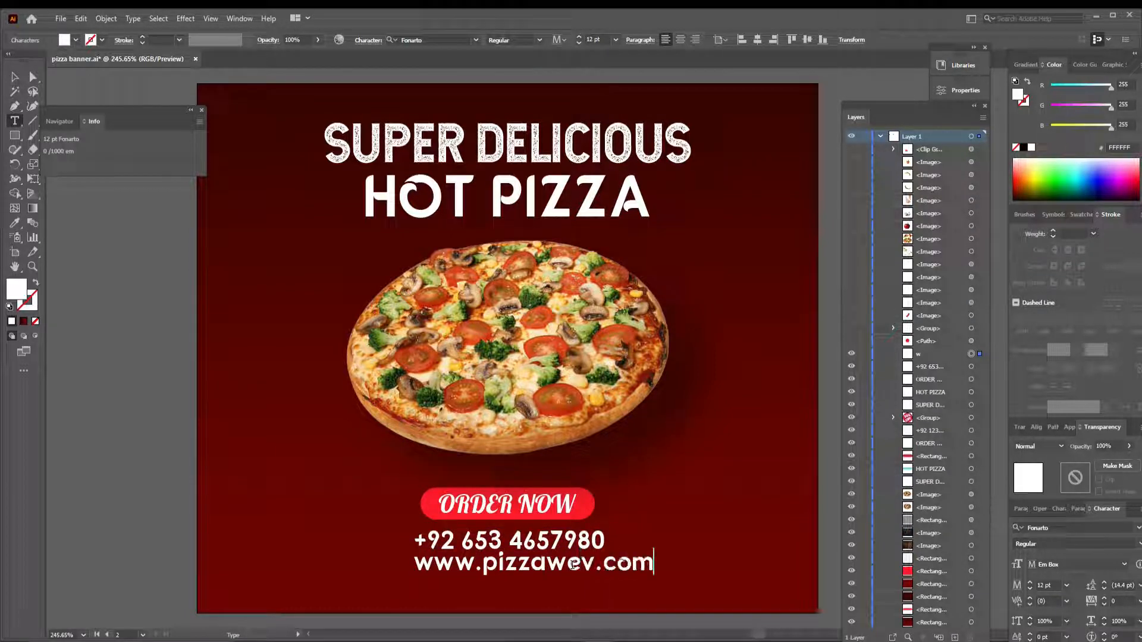
click(15, 79)
click(578, 42)
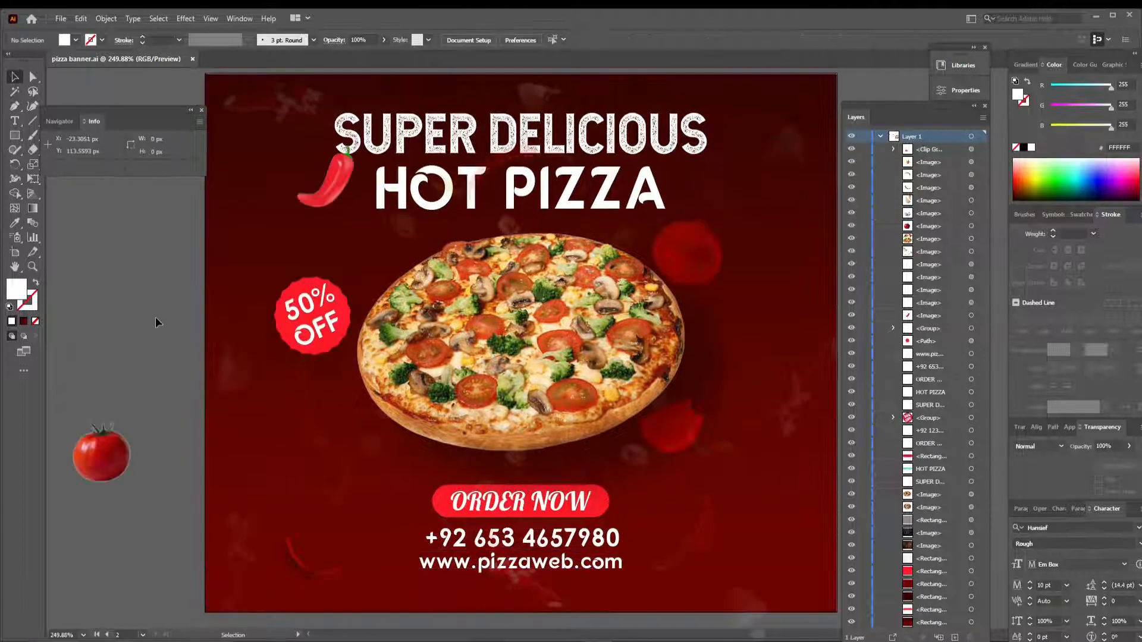
- Try locking the decoration, badge and text layers and undo the locking
click(438, 510)
drag(864, 149, 864, 379)
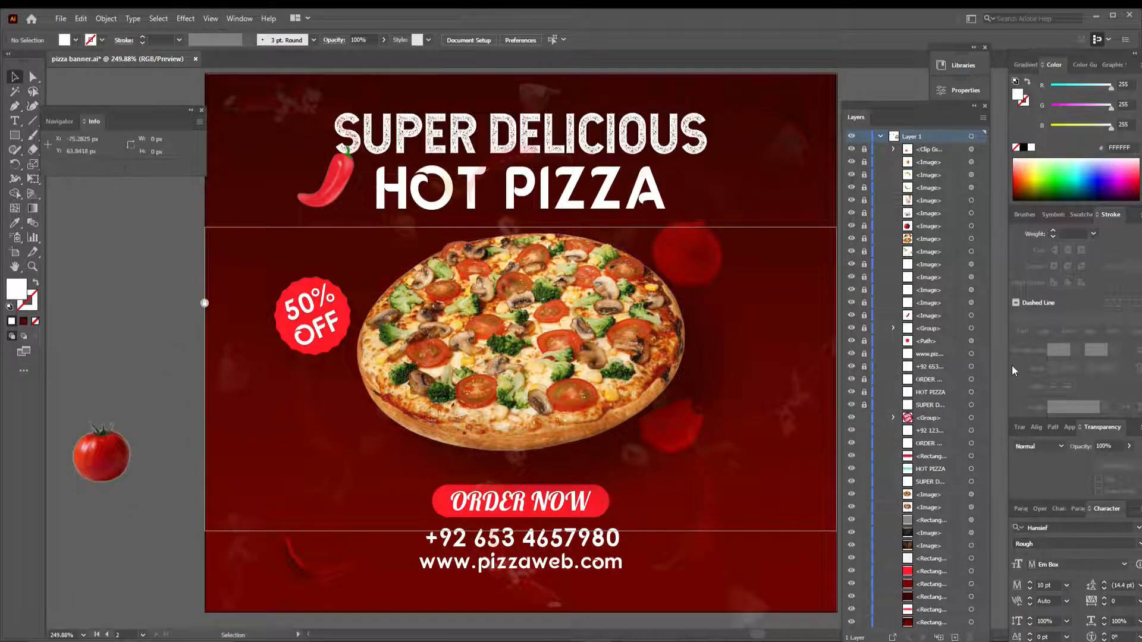
key(ctrl+z)
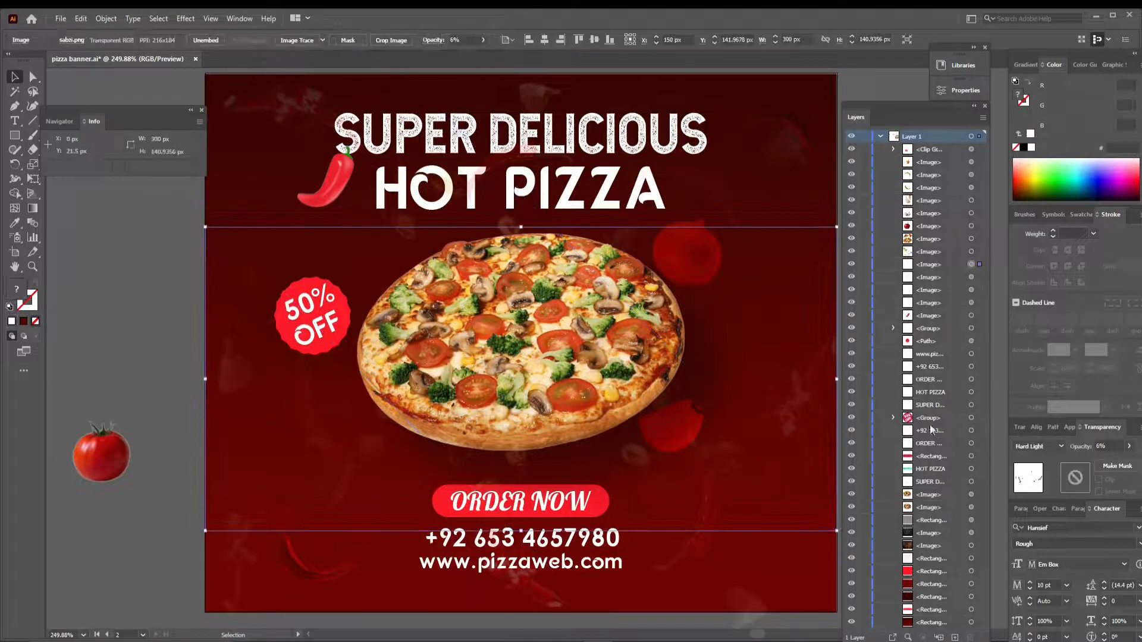
- Temporarily hide the decoration, badge and contact layers to locate the order button's rectangle
click(851, 379)
drag(851, 367, 851, 149)
click(602, 503)
click(586, 416)
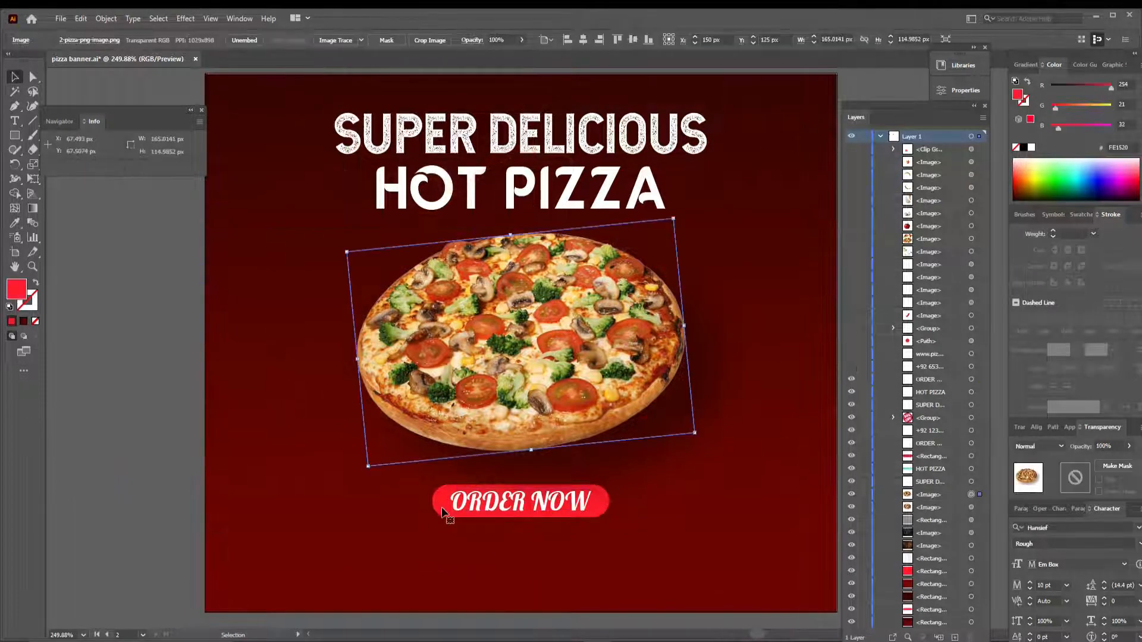
drag(850, 461, 853, 531)
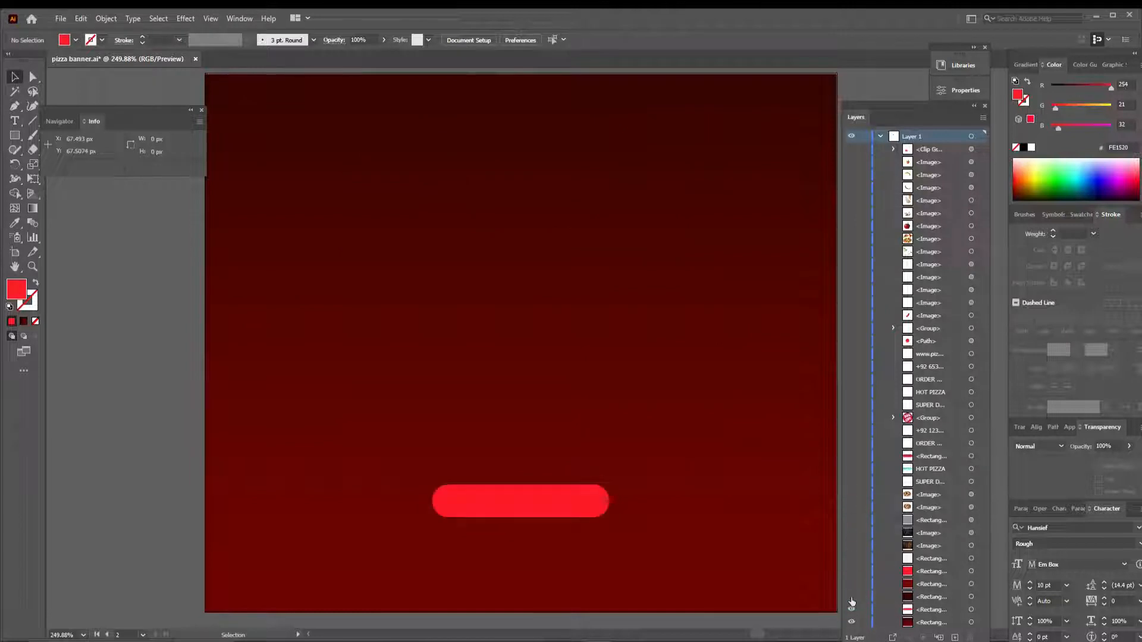
key(ctrl+z)
- Narrow the red rounded rectangle behind ORDER NOW to 78 px, keeping it centered and 15 px high
click(517, 501)
click(971, 572)
click(971, 610)
drag(432, 485, 439, 485)
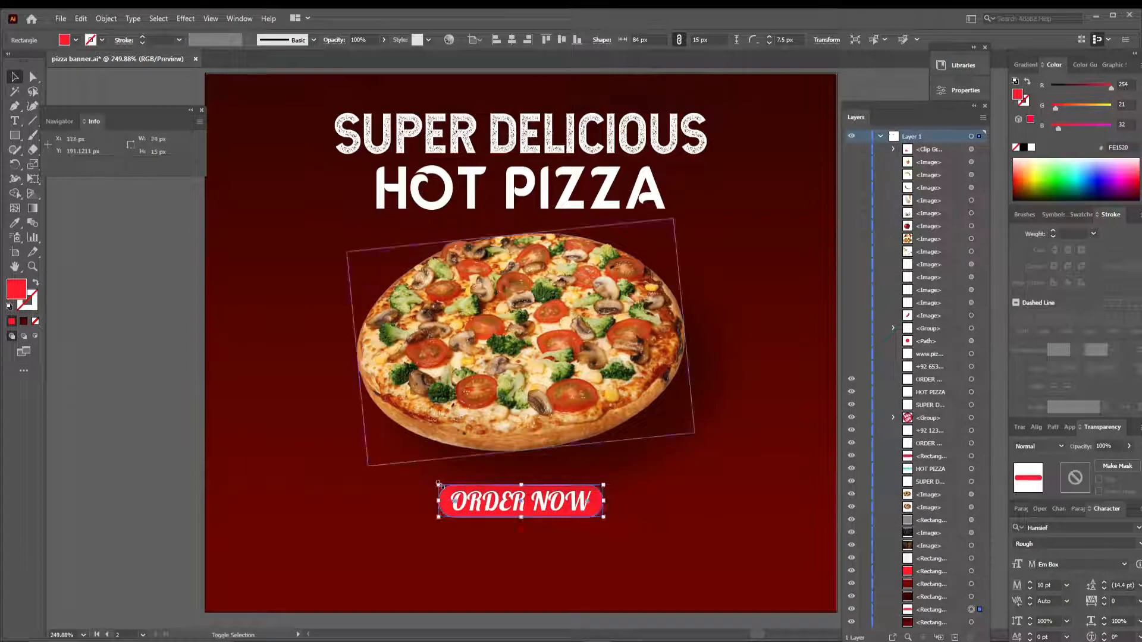
click(583, 576)
- Move the order button's rectangle above the pizza images in the layer order and check it together with its text
drag(934, 609, 938, 489)
click(597, 506)
shift+click(543, 510)
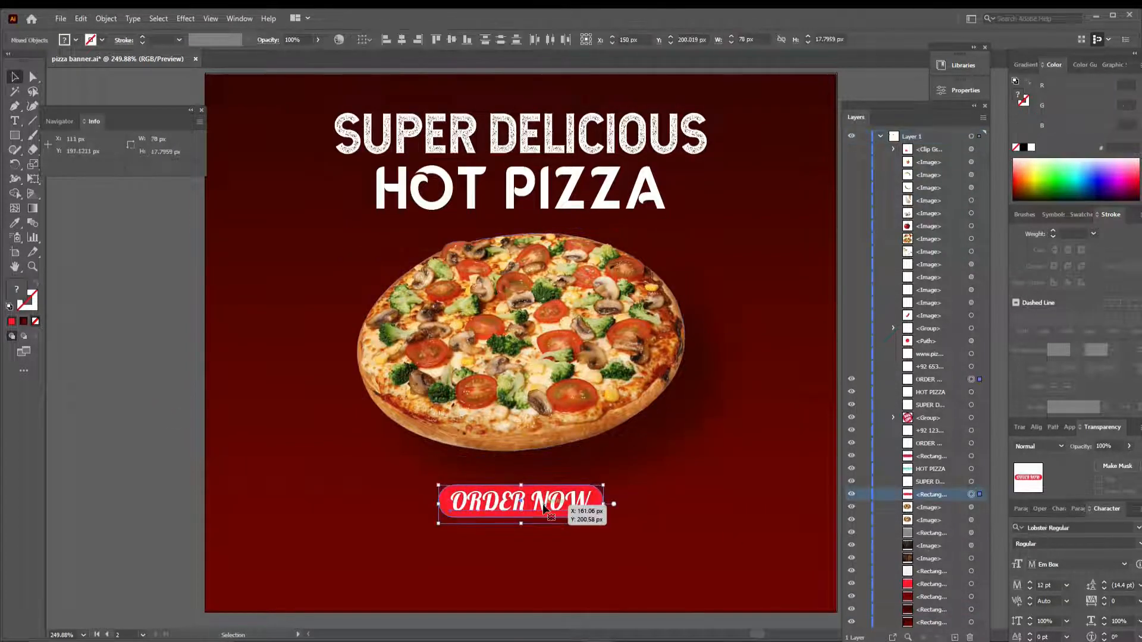
click(80, 420)
- Review the whole banner at actual size and fitted to the window
key(ctrl+1)
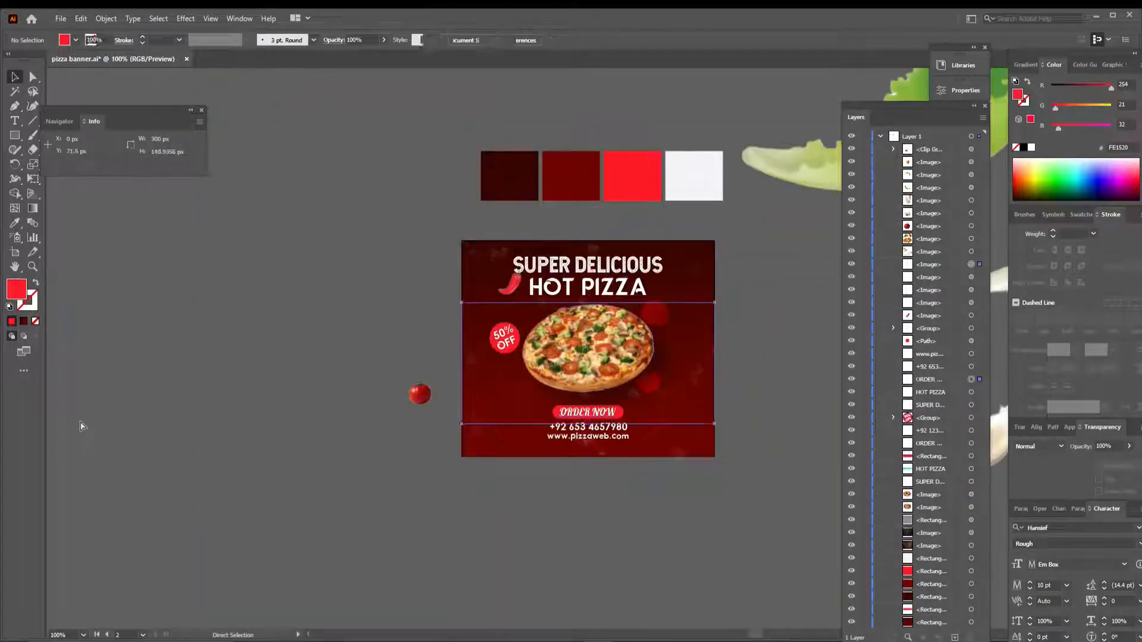
click(723, 362)
key(ctrl+0)
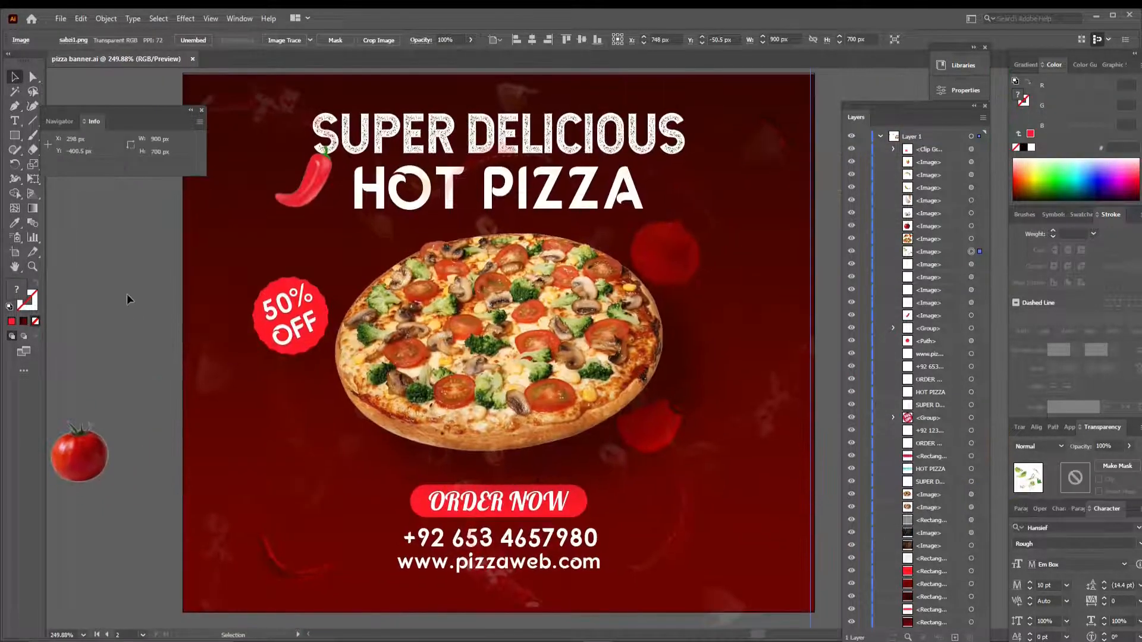
- Add a second artboard beside the finished banner, 300 px wide and 600 px high
drag(368, 307, 585, 298)
click(14, 248)
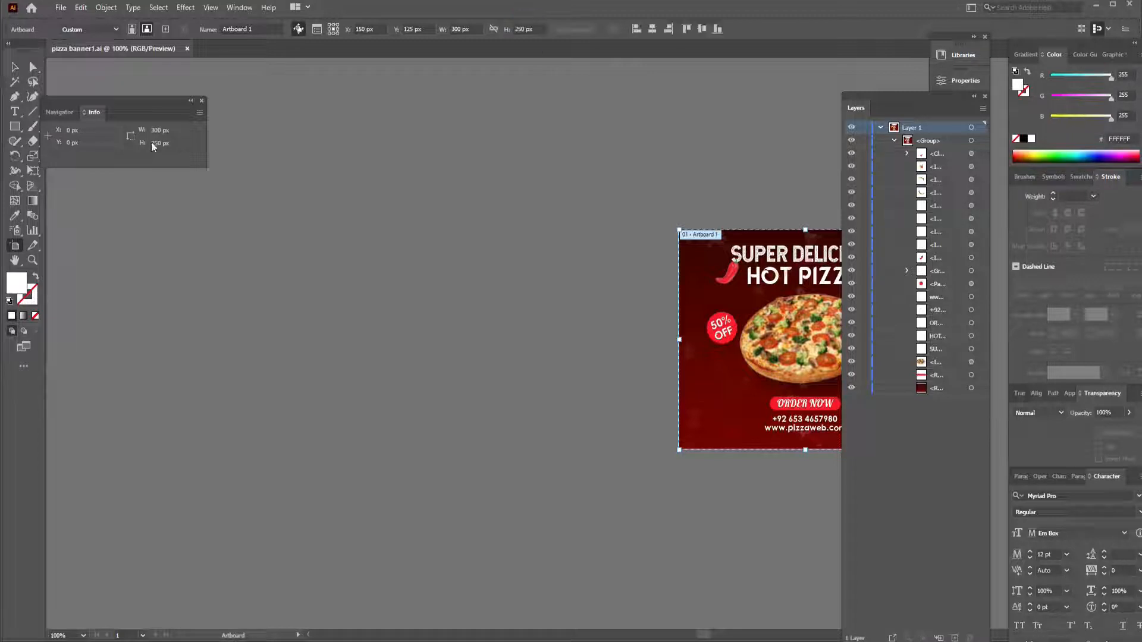
drag(231, 219, 538, 468)
double_click(460, 29)
text(300)
double_click(527, 29)
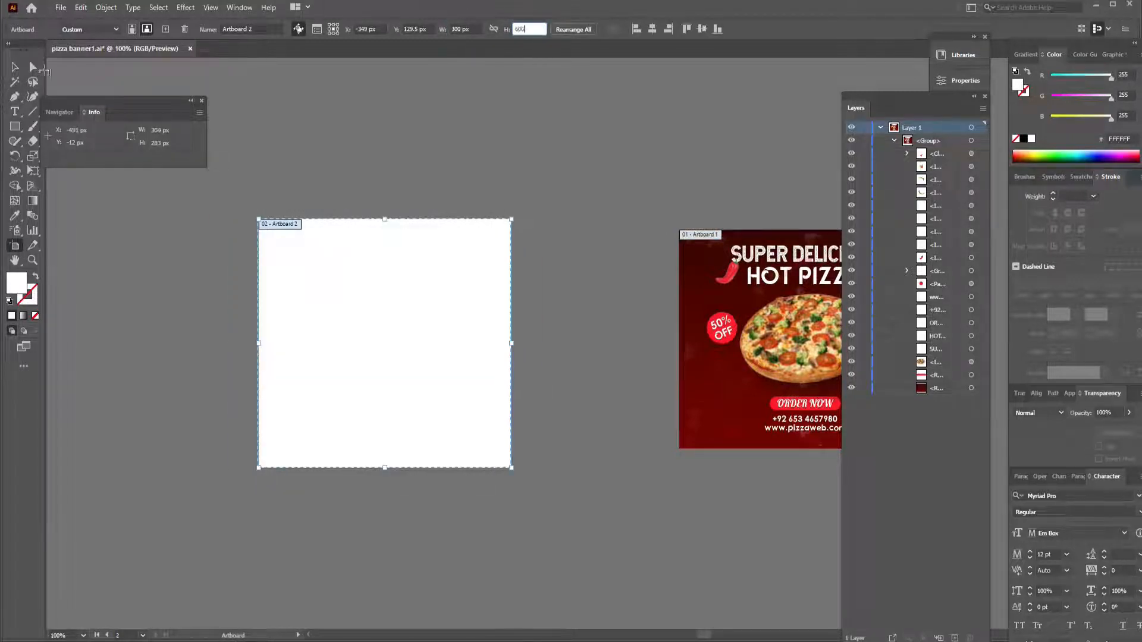
click(15, 67)
- Ungroup and regroup the complete banner artwork, and place a copy of it beside the 300 × 600 px artboard
drag(607, 333, 788, 460)
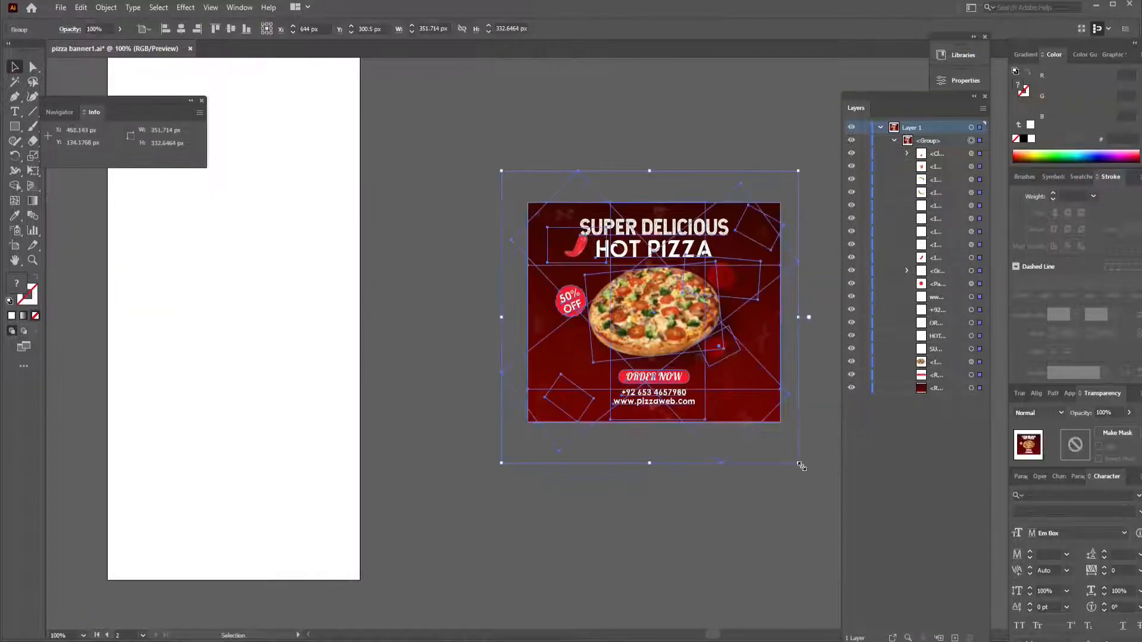
right_click(673, 312)
click(714, 415)
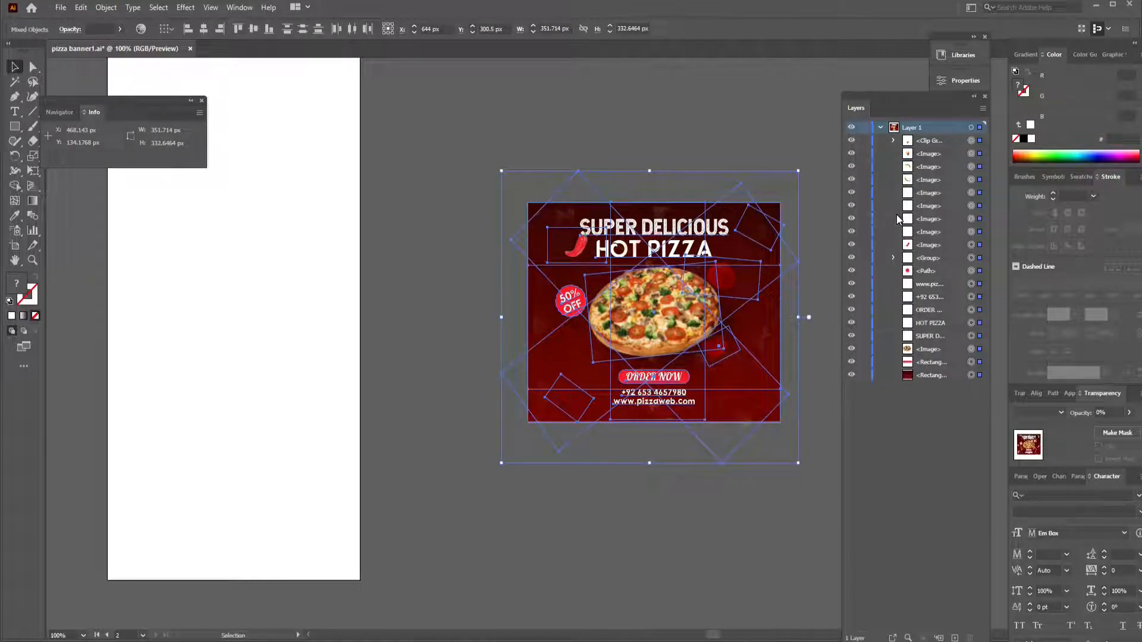
key(ctrl+g)
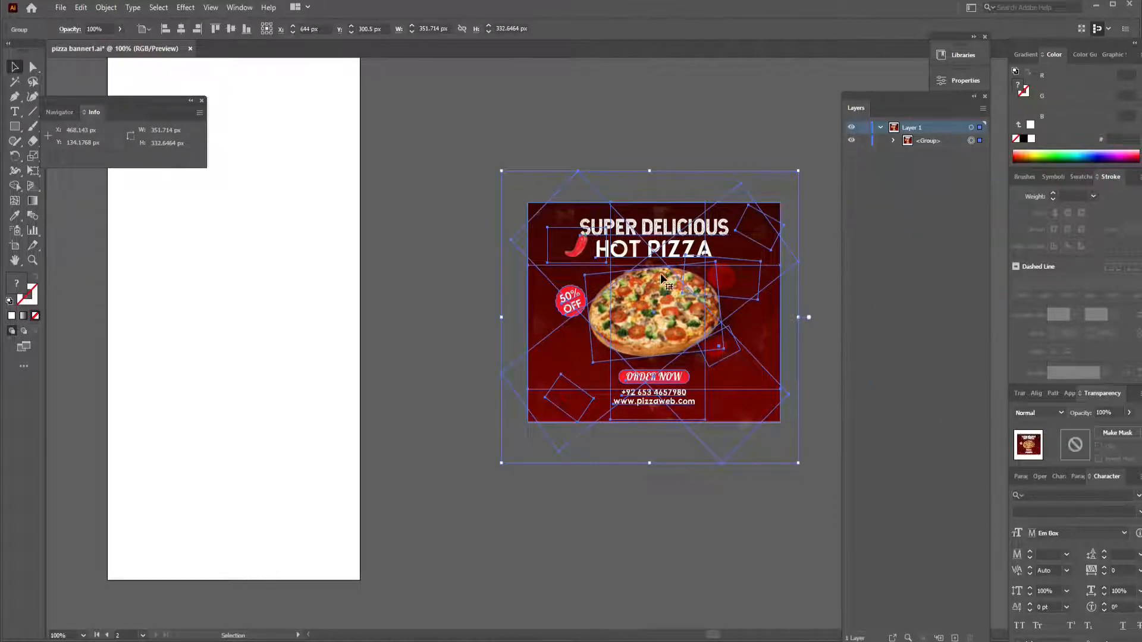
drag(663, 278, 269, 295)
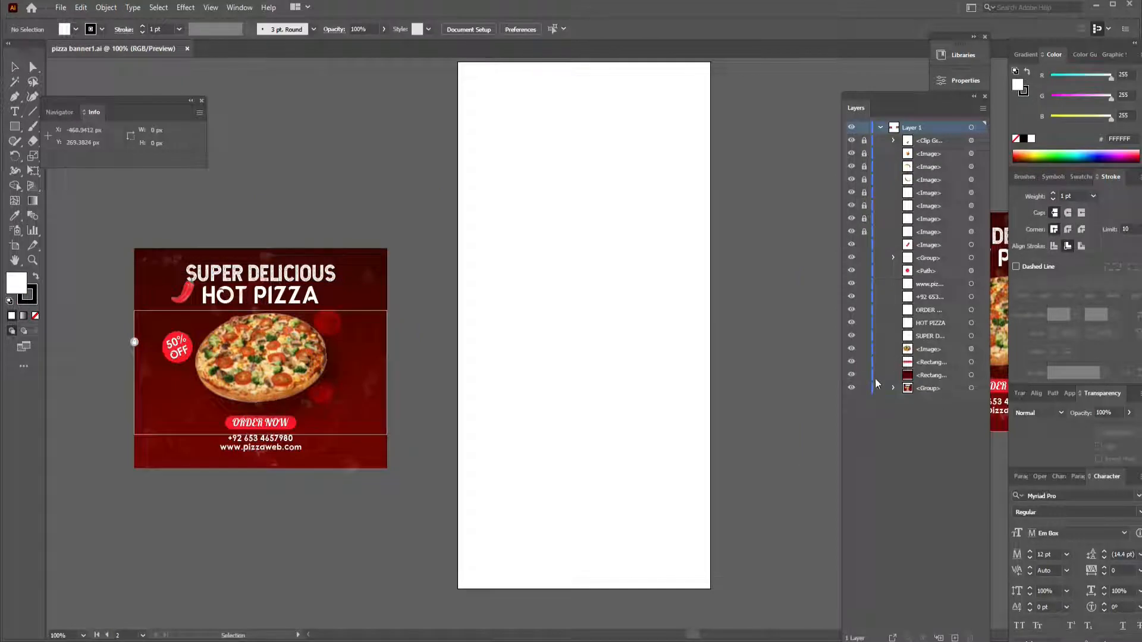
- Move the copied gradient background rectangle onto the second artboard and stretch it to cover the full 600 px height
click(851, 374)
click(851, 374)
click(979, 376)
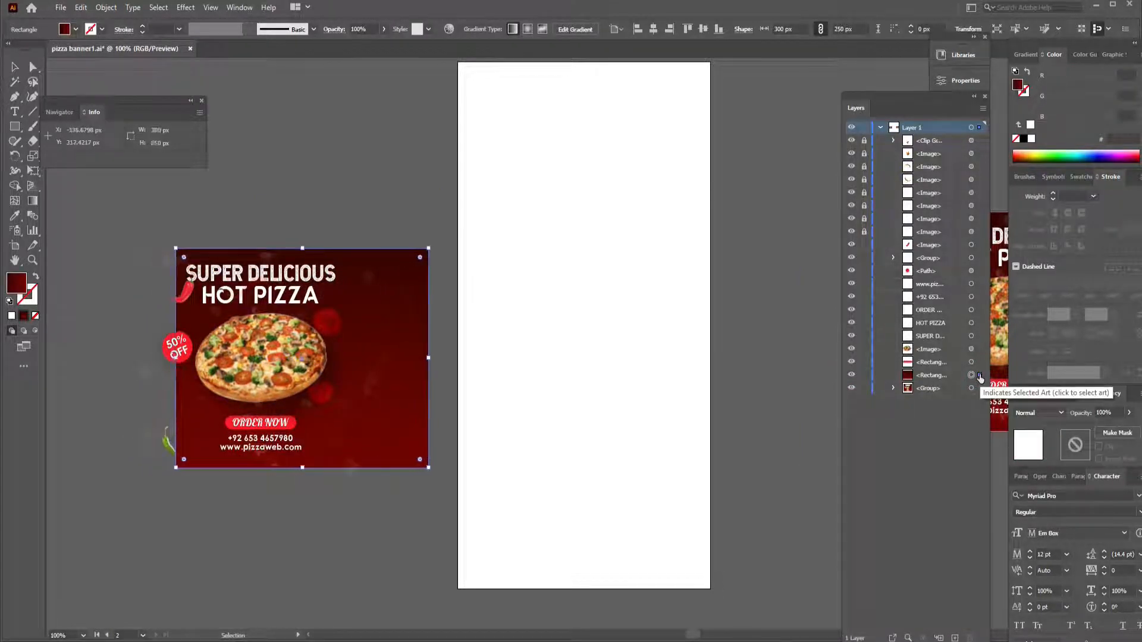
key(shift+Right)
key(shift+Right)
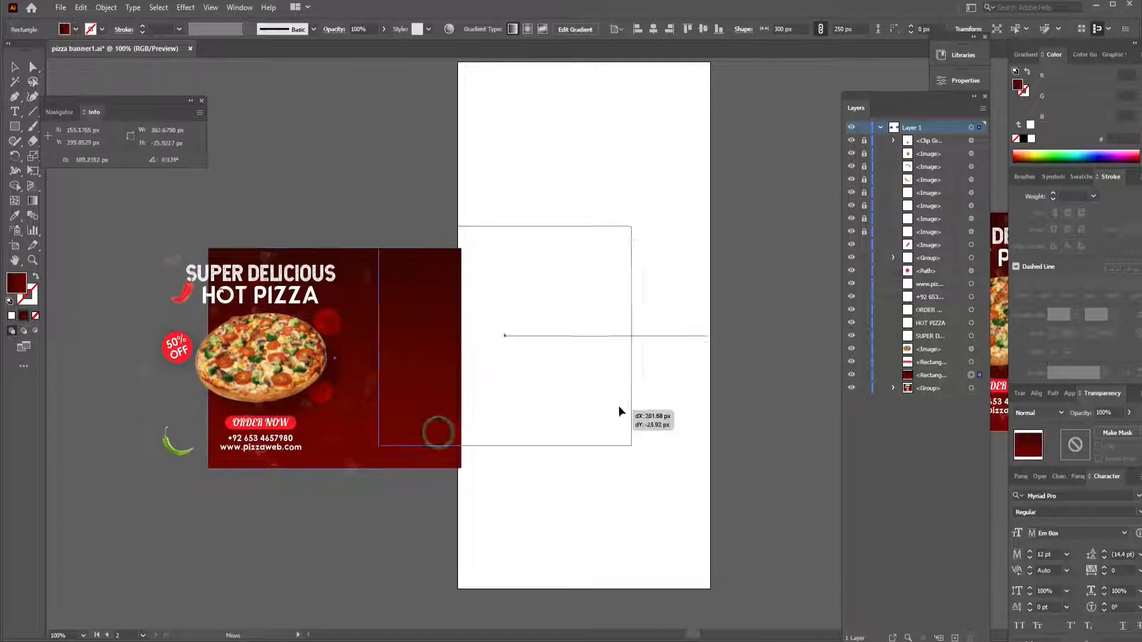
drag(618, 407, 688, 248)
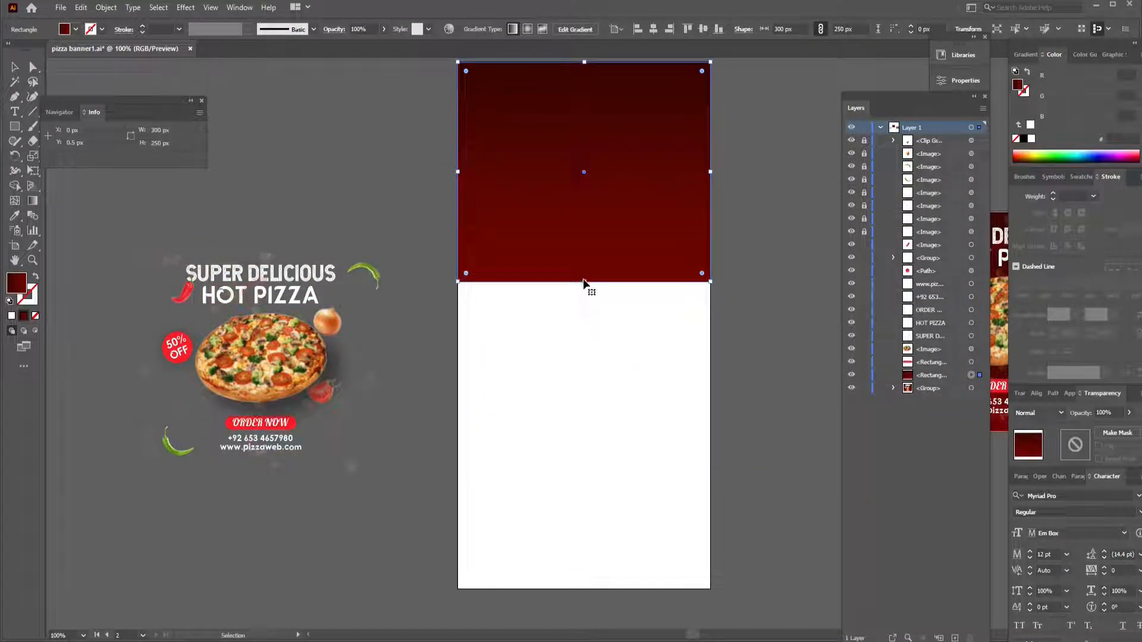
drag(600, 589, 600, 589)
click(731, 347)
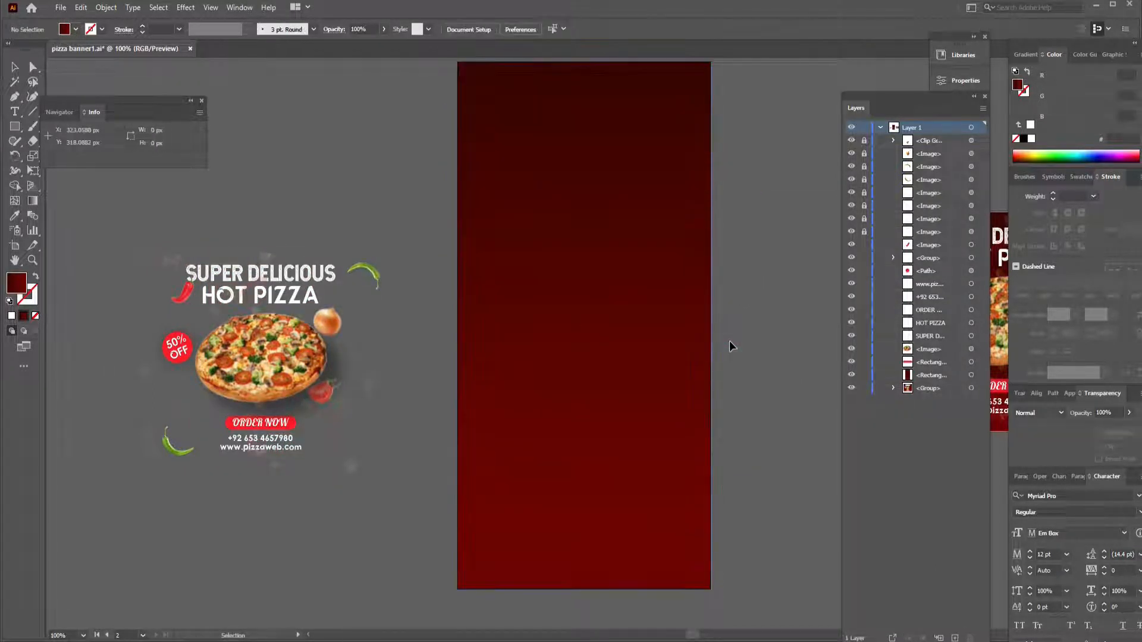
- Hide the vegetable decorations, and move the pizza image to the middle of the tall banner, enlarged to about 271 px wide
drag(851, 141, 852, 232)
click(488, 409)
drag(237, 361, 560, 334)
drag(646, 281, 684, 242)
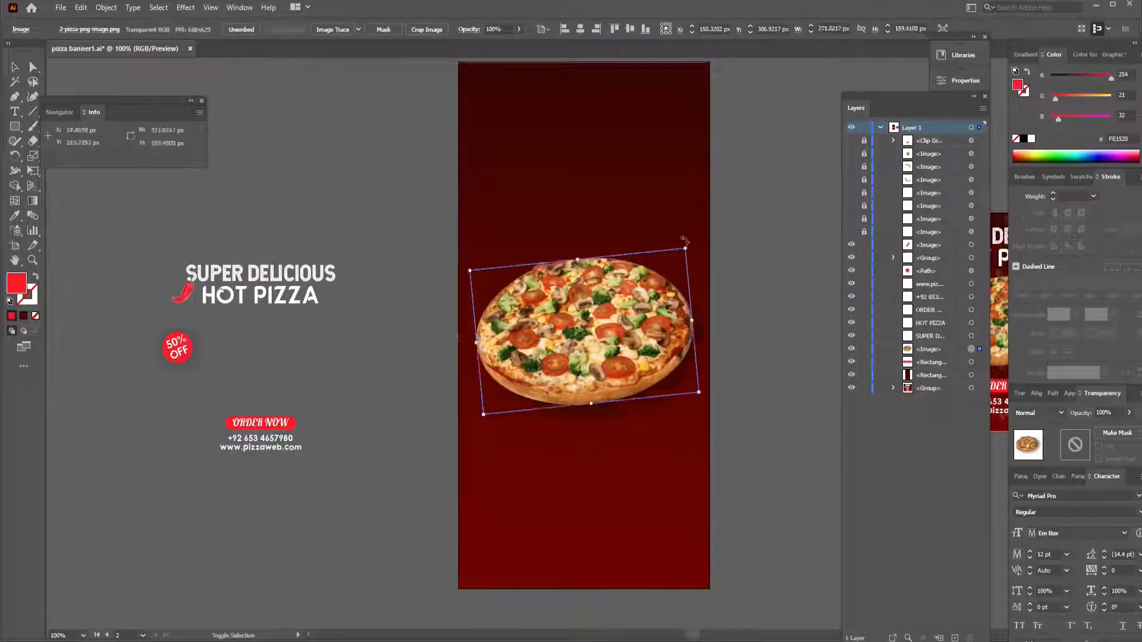
- Group the 50% OFF badge, place it upright above the pizza and size it to 75 × 75 px
drag(152, 324, 184, 354)
key(ctrl+g)
drag(178, 349, 622, 223)
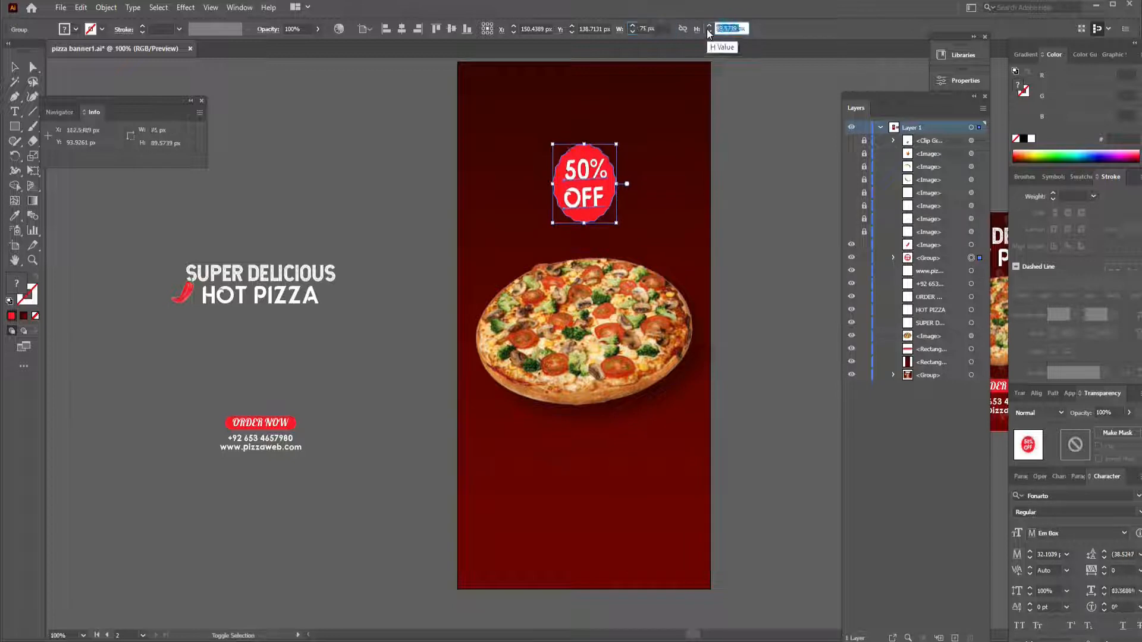
text(75)
key(Return)
click(751, 170)
- Copy both headlines and the red chili to the top of the tall banner, and center each headline horizontally
drag(178, 259, 266, 302)
drag(264, 273, 602, 87)
click(204, 29)
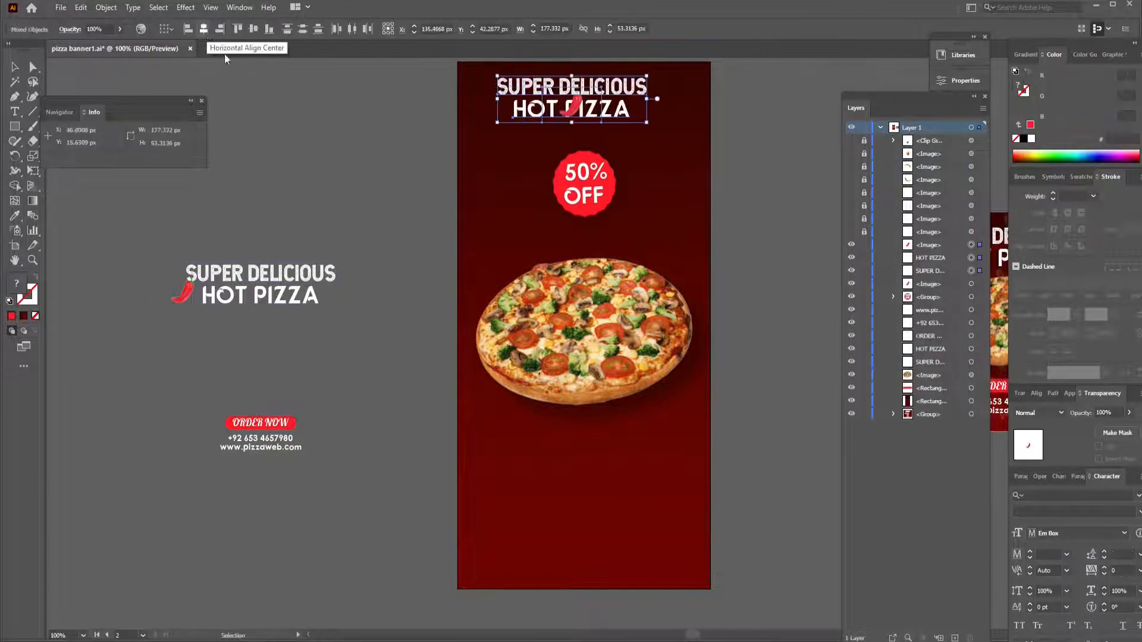
key(ctrl+z)
click(393, 107)
click(586, 88)
click(783, 29)
click(612, 110)
click(782, 28)
- Nudge the red chili closer to the headlines and lock the tall banner's background rectangle
click(518, 113)
key(ctrl+plus)
key(ctrl+plus)
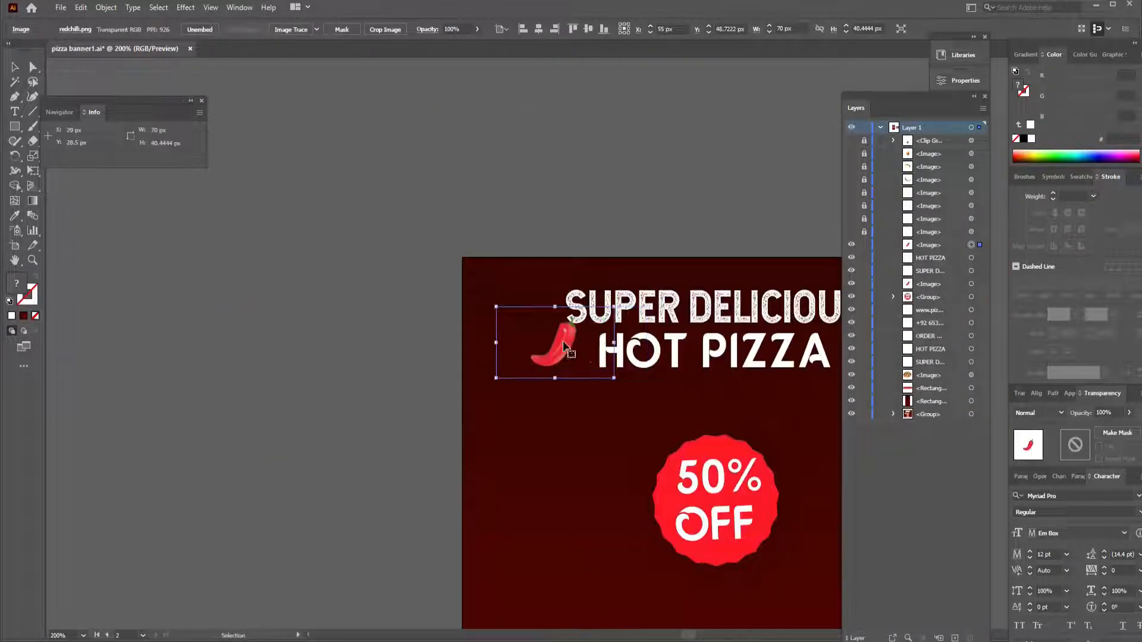
key(ctrl+plus)
key(ctrl+plus)
key(ctrl+plus)
key(Right)
key(Right)
key(Right)
key(Right)
key(Left)
click(403, 145)
click(863, 402)
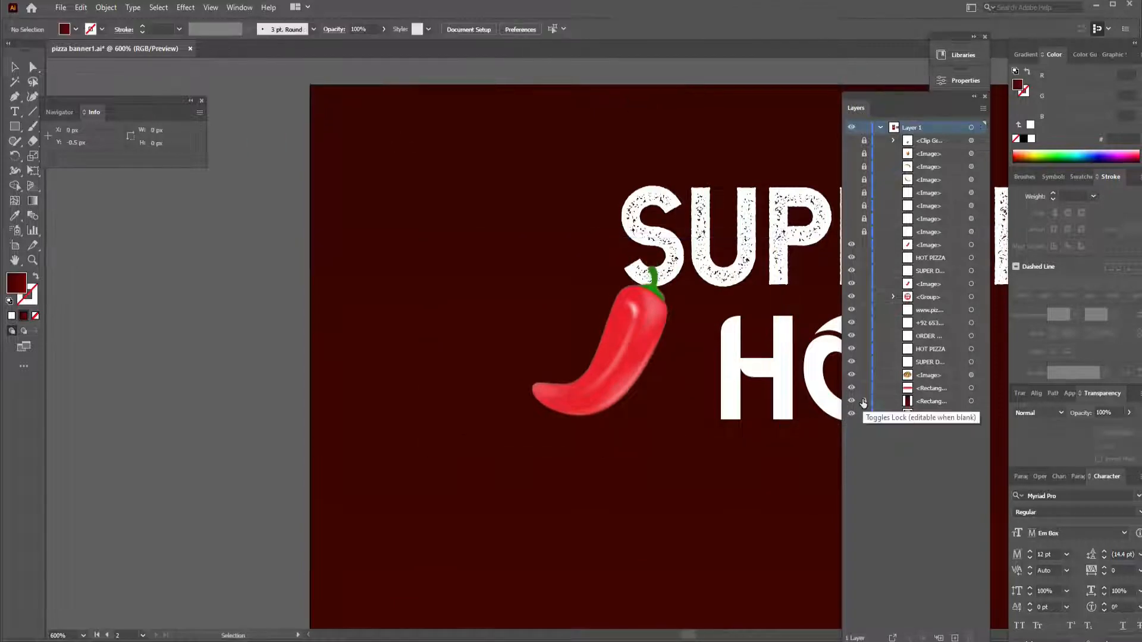
key(ctrl+0)
- Move the ORDER NOW button below the pizza on the tall banner, enlarge it and set its text to 21 pt
click(638, 129)
click(723, 173)
drag(217, 432, 297, 445)
drag(298, 438, 620, 471)
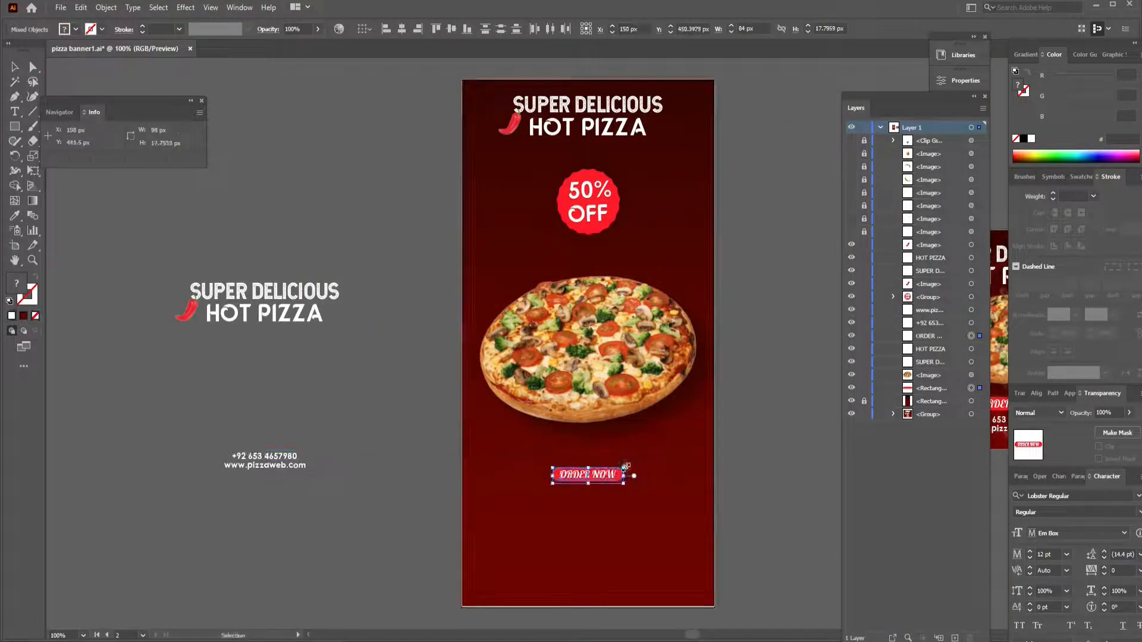
click(665, 474)
click(623, 474)
click(616, 30)
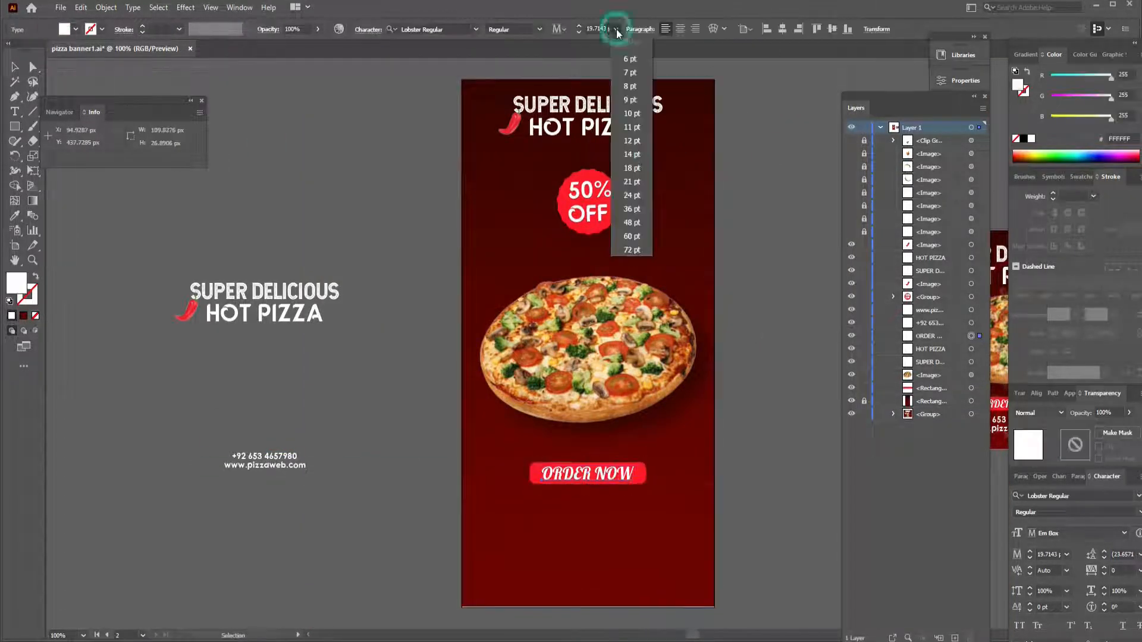
click(631, 180)
click(669, 161)
- Unlock the tall banner's background, extend its lower edge to the artboard's edge and lock it again
click(864, 401)
click(589, 590)
drag(588, 606, 588, 608)
click(864, 400)
- Move the phone number and web address below the order button and set their text to 18 pt
drag(223, 449, 597, 524)
click(593, 475)
click(597, 524)
click(617, 29)
click(632, 168)
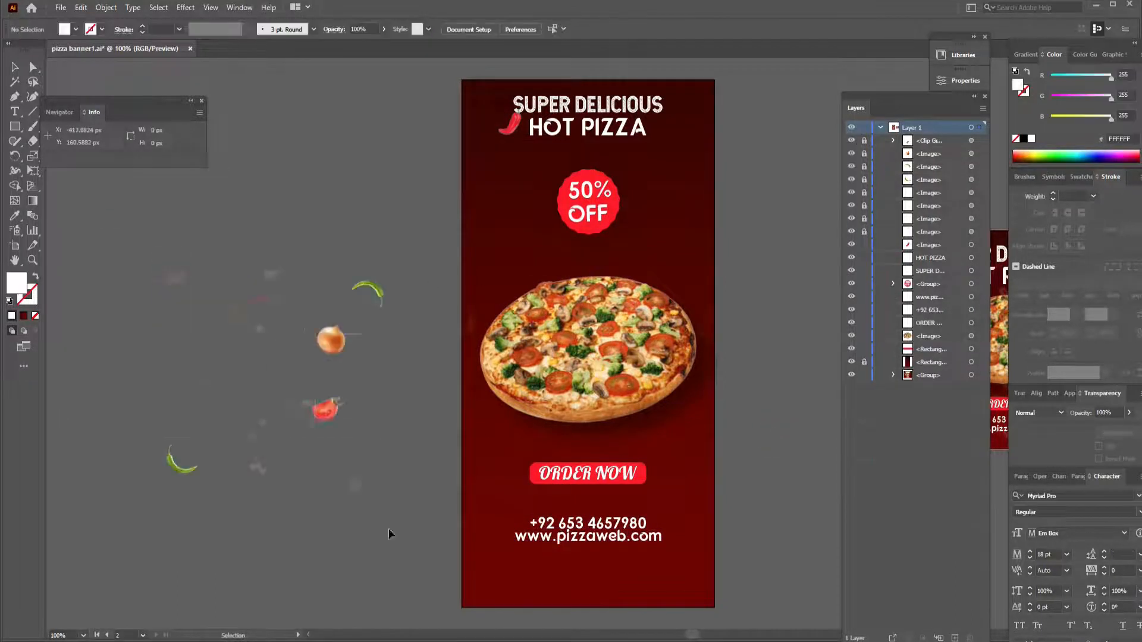
- Place the vegetable decorations over the tall banner as a group and add a copy of the group over its lower half
drag(390, 534, 110, 237)
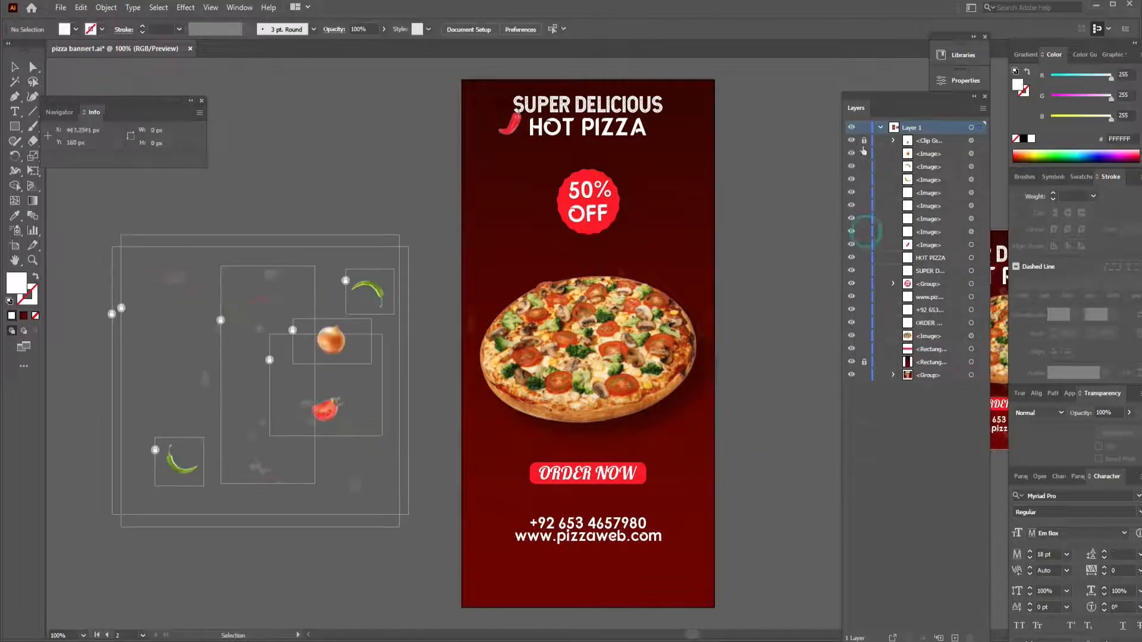
drag(331, 341, 655, 274)
drag(736, 169, 713, 183)
key(ctrl+g)
click(736, 270)
drag(650, 284, 653, 447)
click(767, 429)
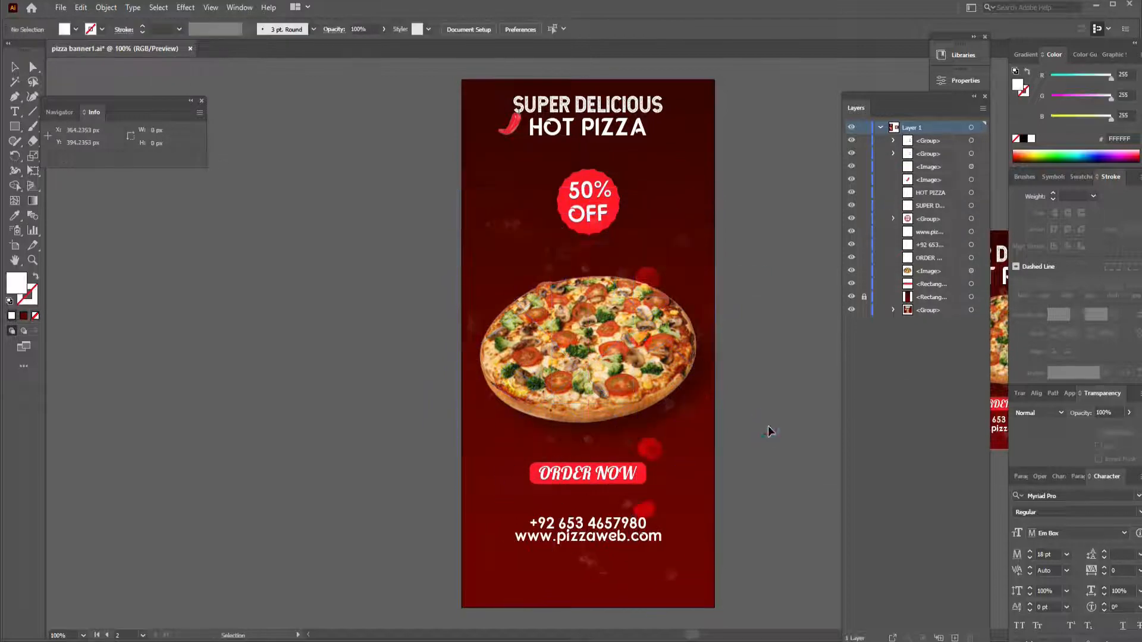
- Ungroup the lower decorations, move the onion left of the order button with reduced opacity, and reposition the tomato
click(660, 451)
key(ctrl+shift+g)
click(735, 453)
click(658, 447)
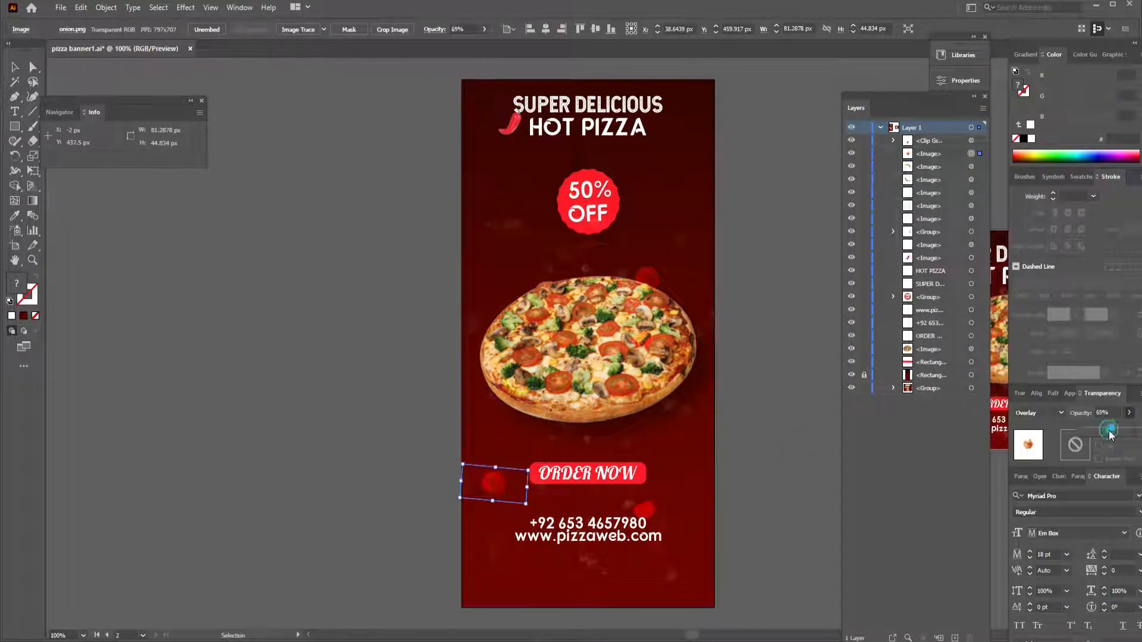
drag(518, 566, 519, 565)
click(770, 484)
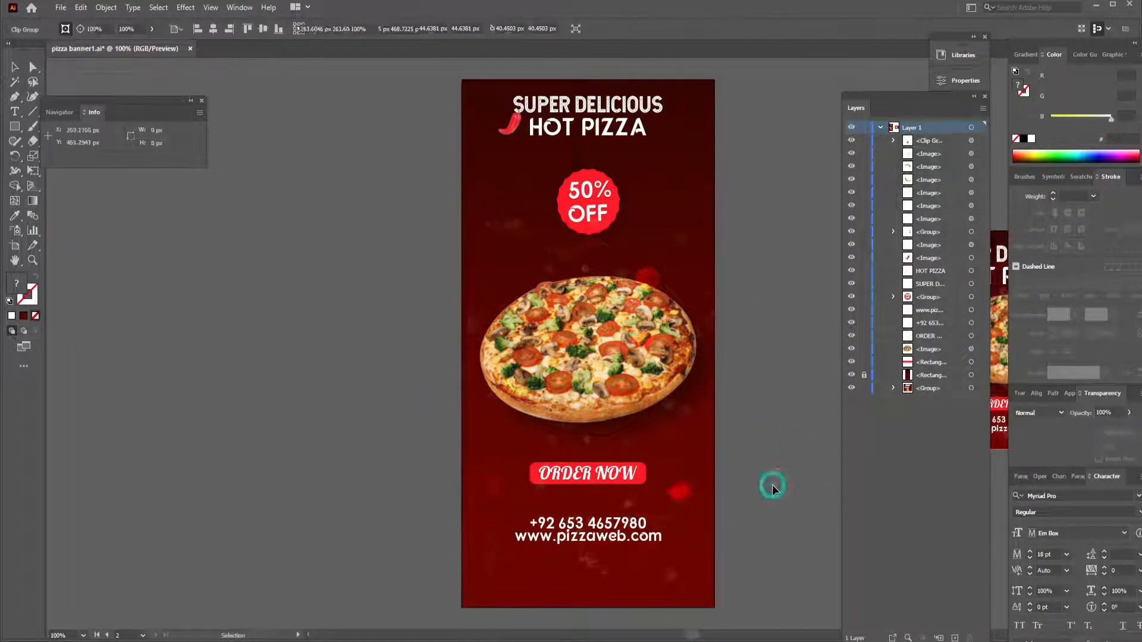
- Copy the upper decoration group toward the headlines, ungroup the copy and delete its onion
click(684, 268)
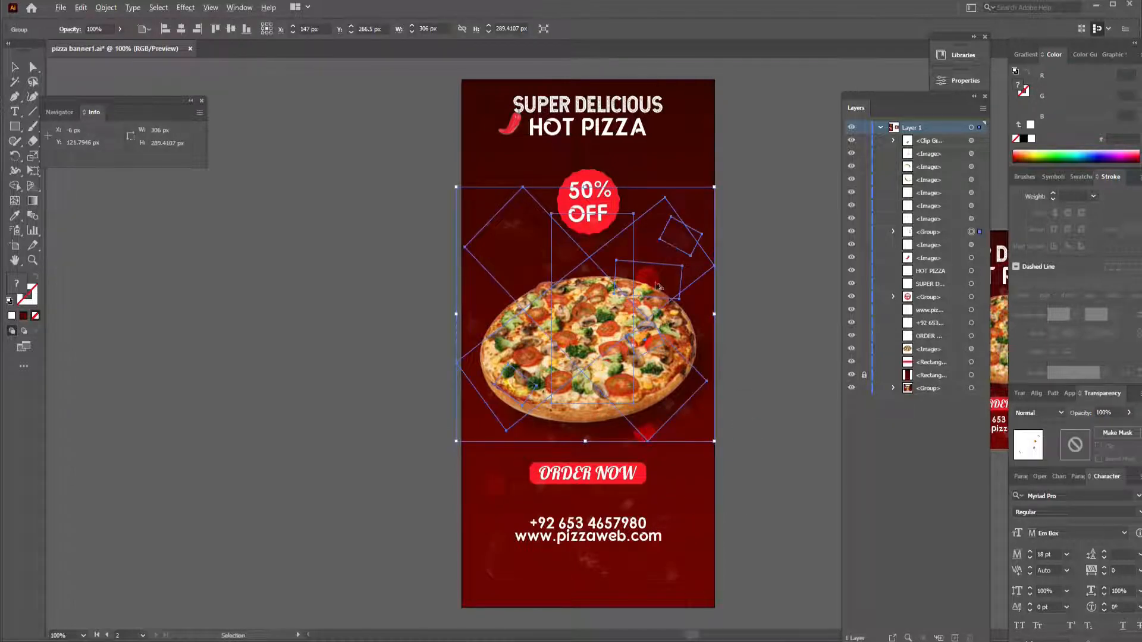
drag(666, 240, 667, 129)
click(750, 155)
click(657, 167)
key(ctrl+shift+g)
click(751, 166)
click(654, 166)
key(Delete)
- Ungroup the decorations around the pizza and delete the small green chili above its right side
click(679, 230)
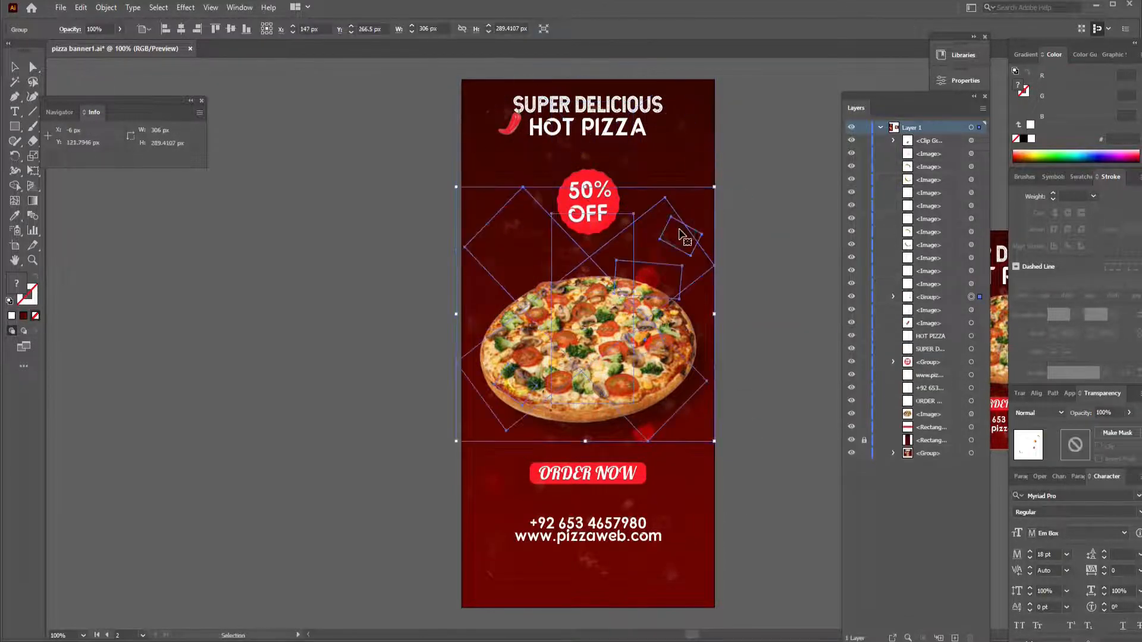
key(ctrl+shift+g)
click(751, 233)
click(681, 236)
key(Delete)
click(521, 279)
key(Delete)
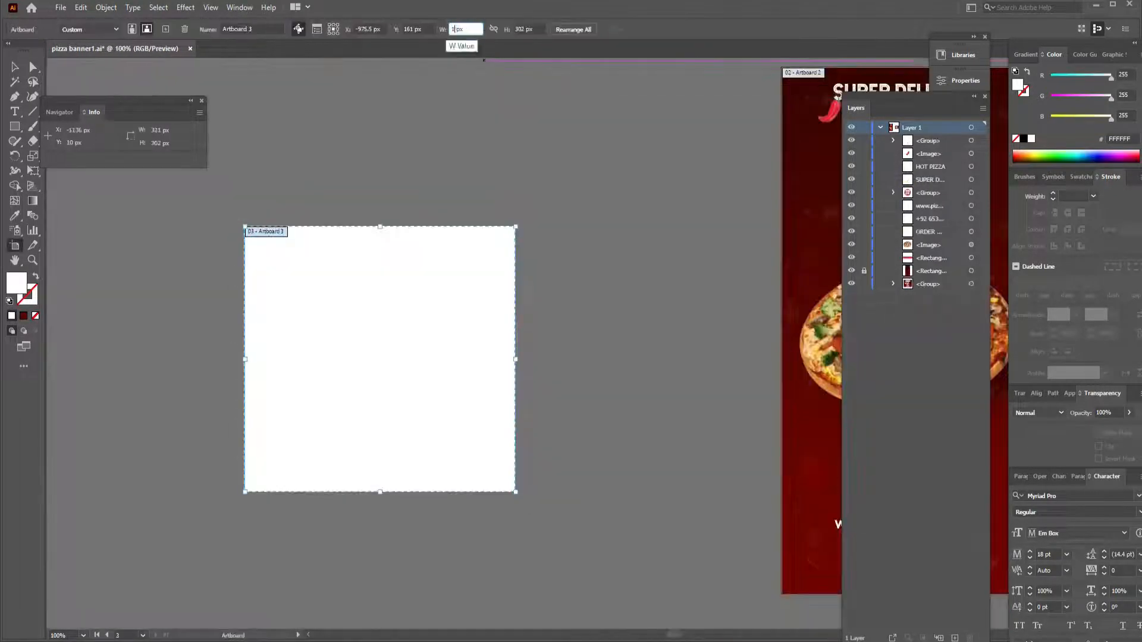
- Add a third artboard of 160 × 600 px and copy the original 300 × 250 px banner artwork beside it
key(Return)
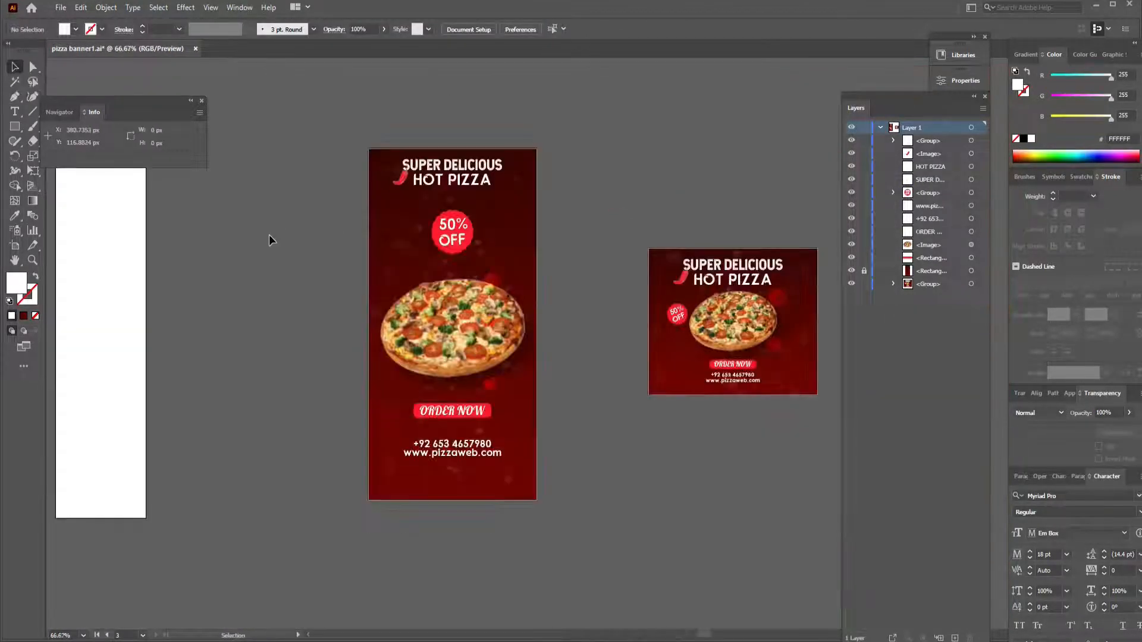
drag(731, 321, 149, 330)
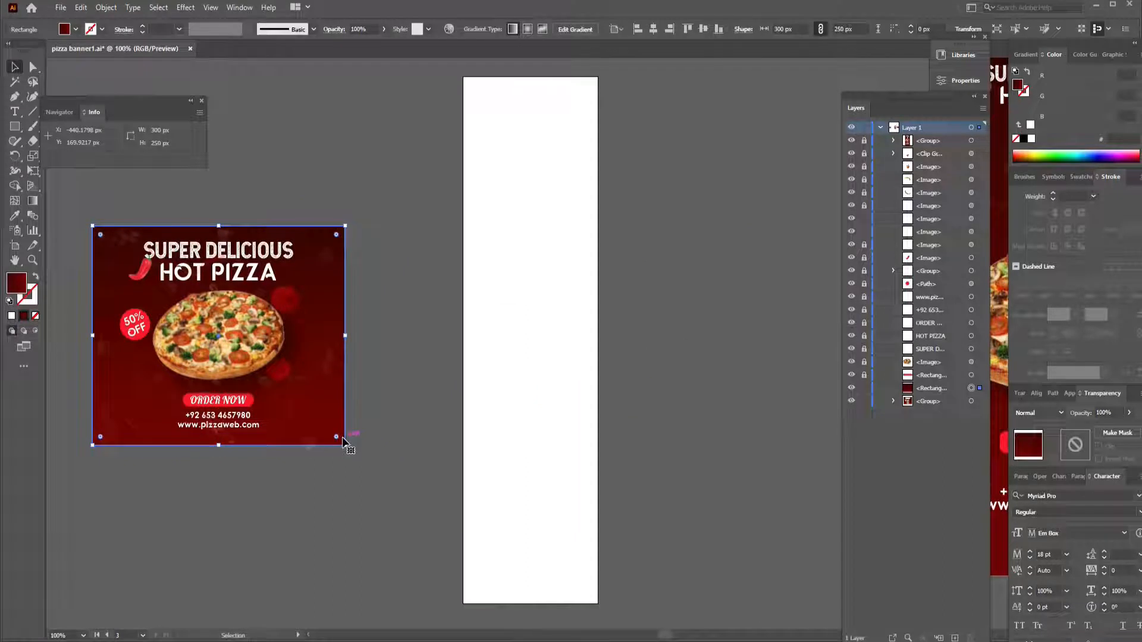
- Move the copied gradient background onto the third artboard and resize it to fill the 160 × 600 px area
drag(343, 440, 659, 277)
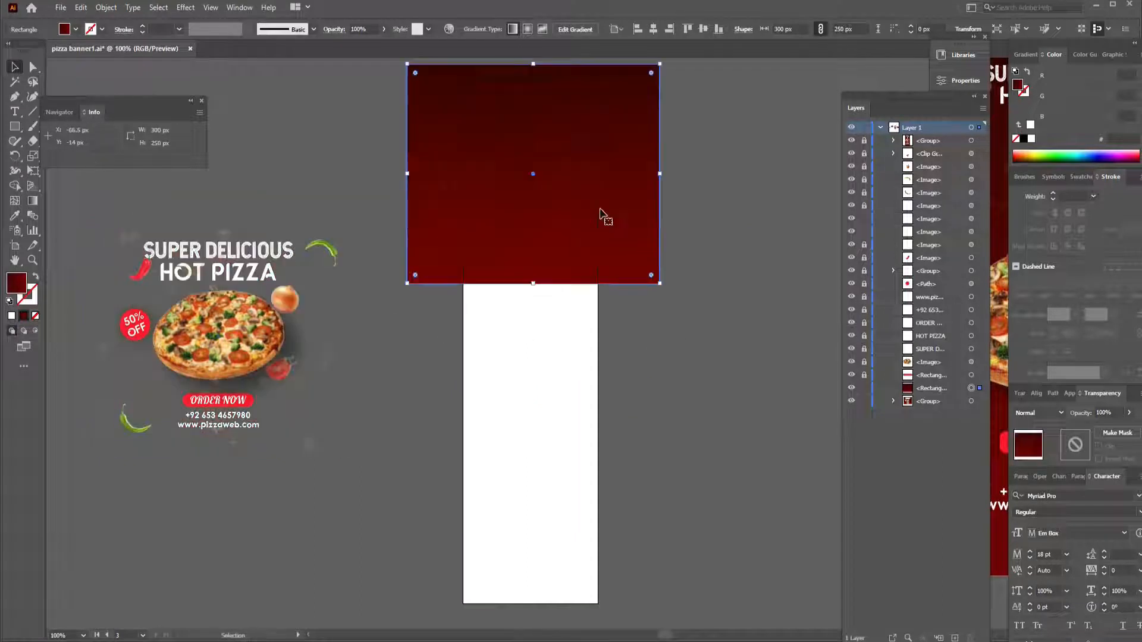
drag(408, 280, 463, 603)
drag(662, 339, 600, 339)
click(413, 258)
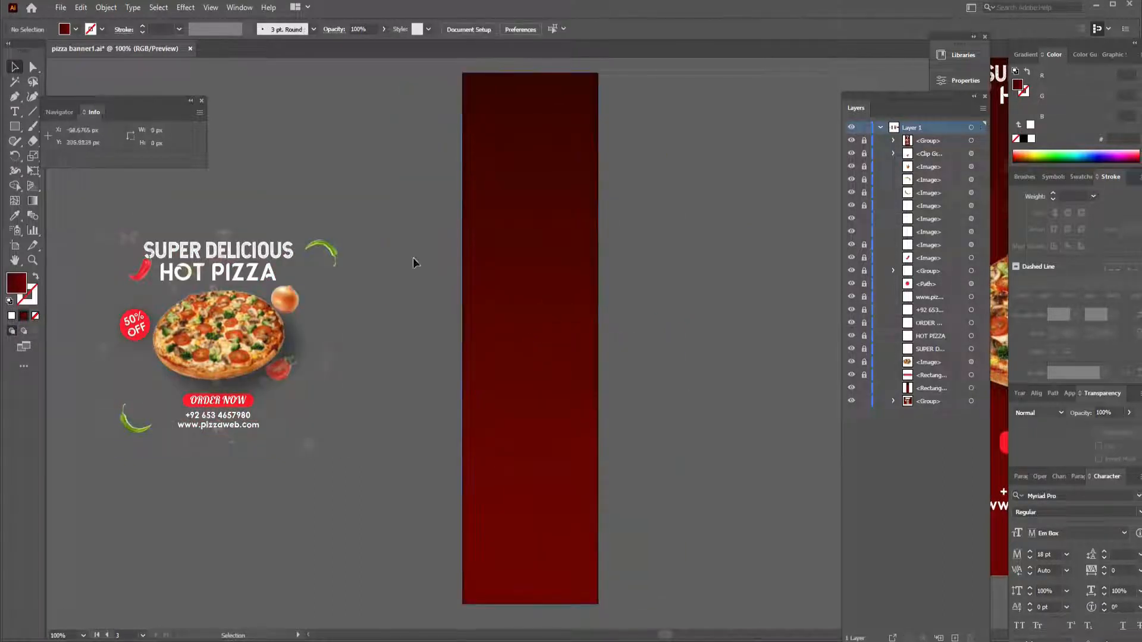
- Move the pizza image onto the narrow banner, scale it to fit the width and center it on the background
drag(287, 347, 447, 347)
drag(244, 348, 557, 337)
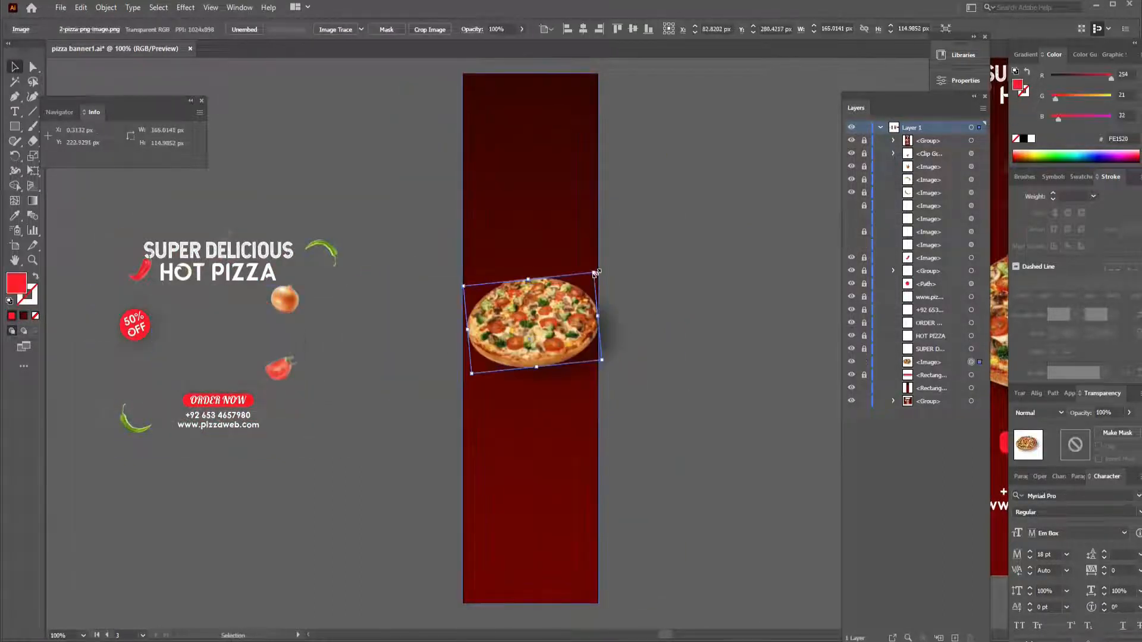
click(674, 288)
drag(596, 273, 535, 345)
click(553, 321)
click(582, 29)
click(205, 29)
click(253, 29)
click(742, 313)
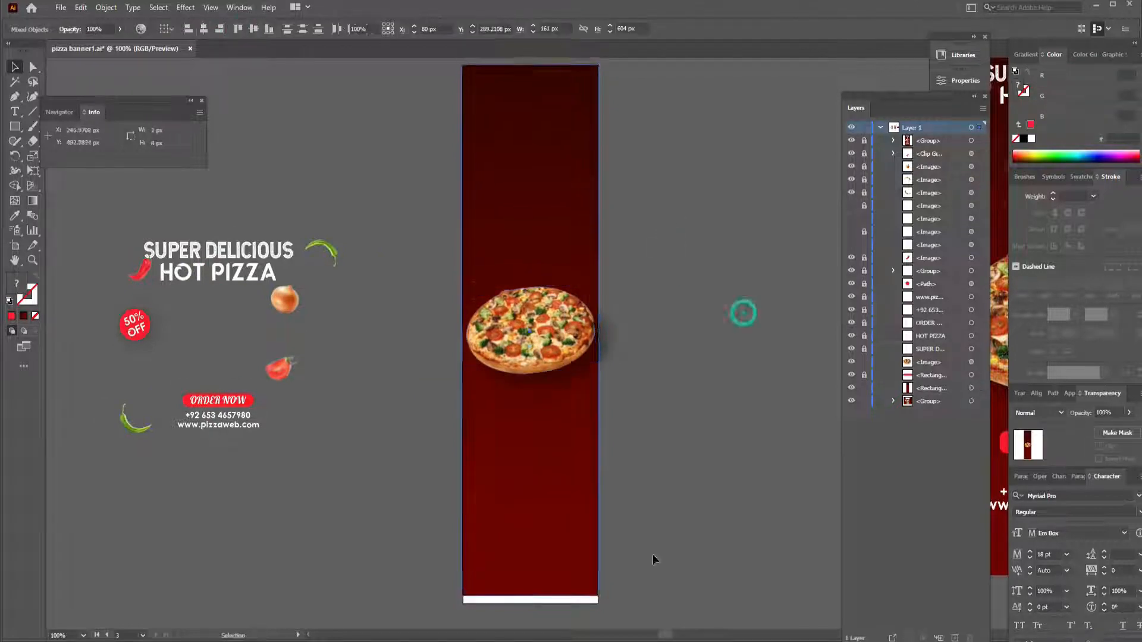
- Realign the narrow banner's gradient background vertically to the artboard
click(571, 529)
click(618, 29)
click(637, 73)
click(706, 29)
click(694, 277)
- Unlock the SUPER DELICIOUS and HOT PIZZA headlines and red chili, moving the headlines atop the narrow banner and the chili beside it
click(864, 349)
click(148, 253)
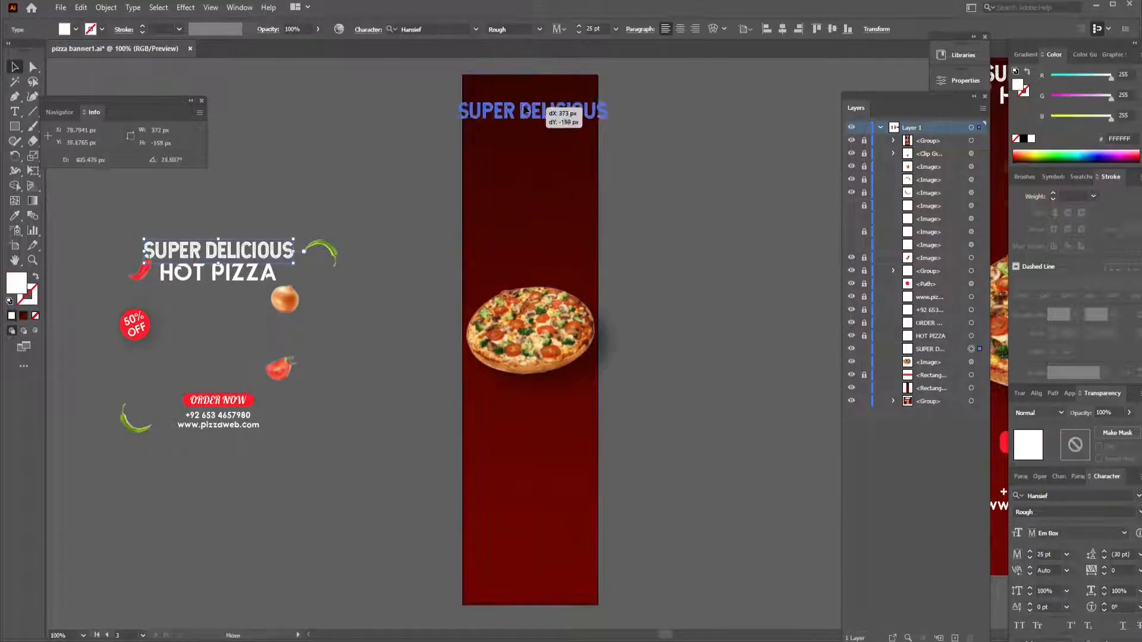
drag(526, 112, 528, 102)
click(864, 179)
click(535, 190)
shift+click(324, 242)
click(864, 336)
shift+click(248, 279)
click(248, 146)
drag(219, 272, 530, 125)
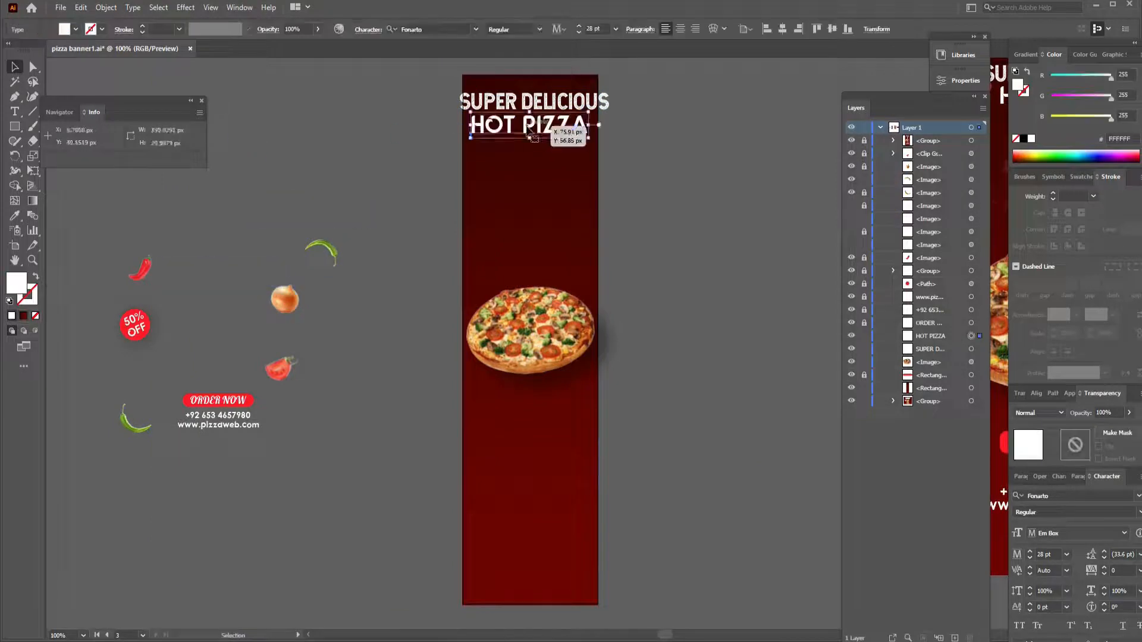
click(864, 258)
drag(140, 270, 416, 141)
- Group the 50% OFF badge pieces and move them onto the narrow banner above the pizza
click(275, 302)
click(128, 321)
shift+click(122, 317)
key(ctrl+g)
drag(123, 322, 563, 195)
- Lock the narrow banner's background, regroup the badge at about 68 px wide and center it horizontally
key(ctrl+shift+g)
click(528, 233)
click(556, 258)
key(ctrl+2)
click(527, 231)
shift+click(528, 227)
key(ctrl+g)
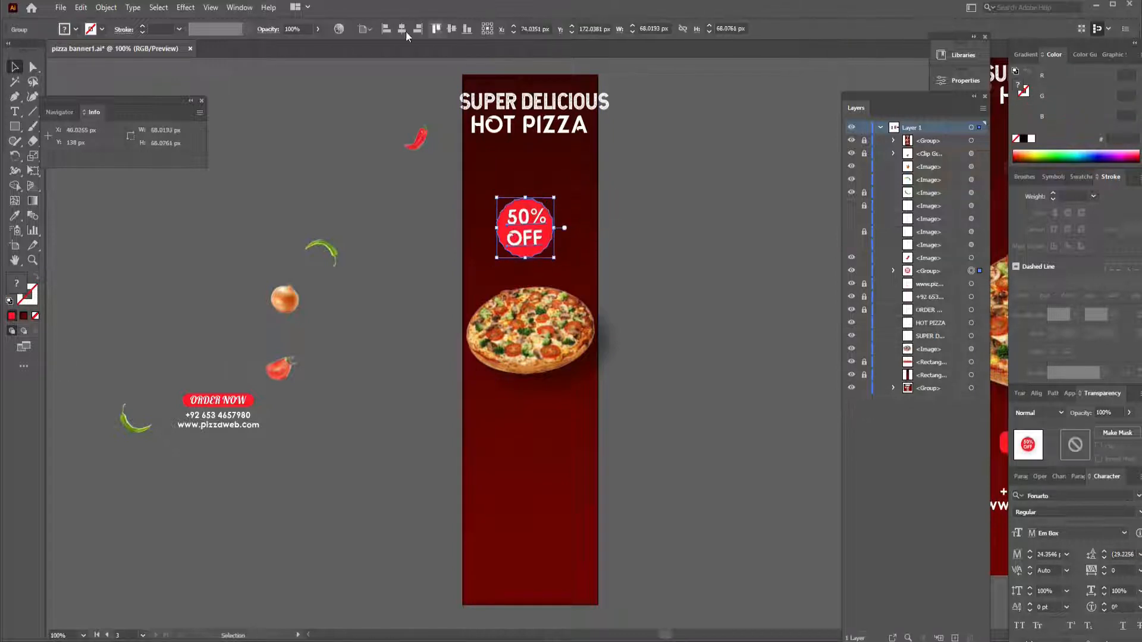
click(404, 30)
click(754, 304)
- Set the narrow banner's SUPER DELICIOUS headline to 22 pt and center it horizontally
click(558, 104)
click(580, 32)
click(579, 32)
click(579, 31)
click(781, 30)
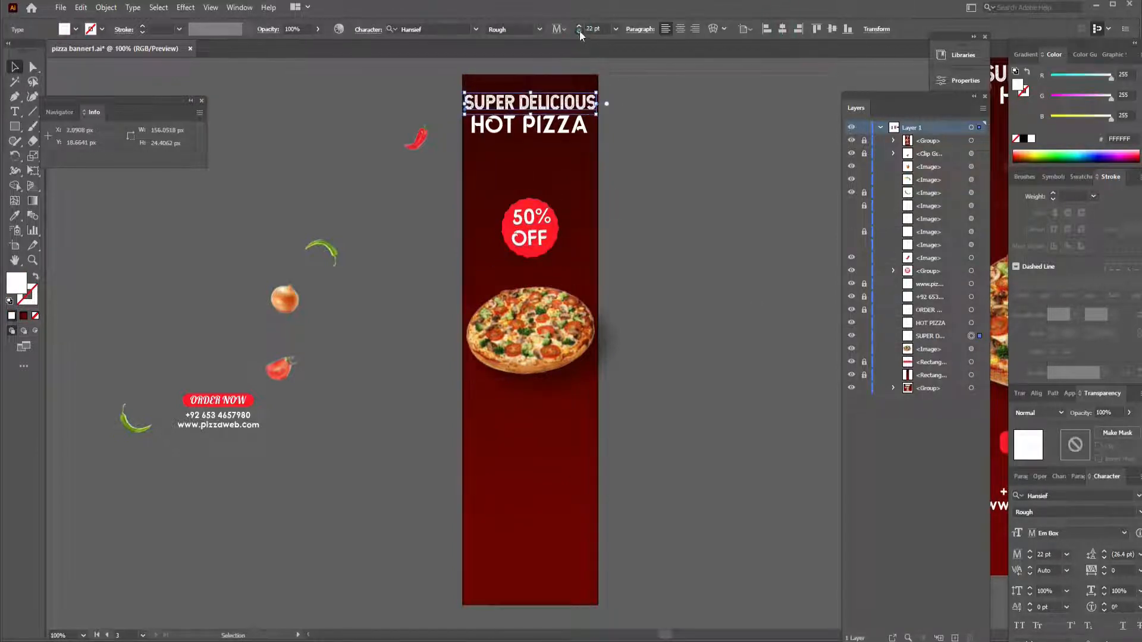
- Set the narrow banner's SUPER DELICIOUS and HOT PIZZA headlines to 21 pt and center each one horizontally
click(579, 32)
click(781, 30)
click(553, 124)
triple_click(579, 32)
click(781, 30)
click(667, 154)
- Move the two headlines together slightly down on the narrow banner
click(544, 104)
shift+click(543, 130)
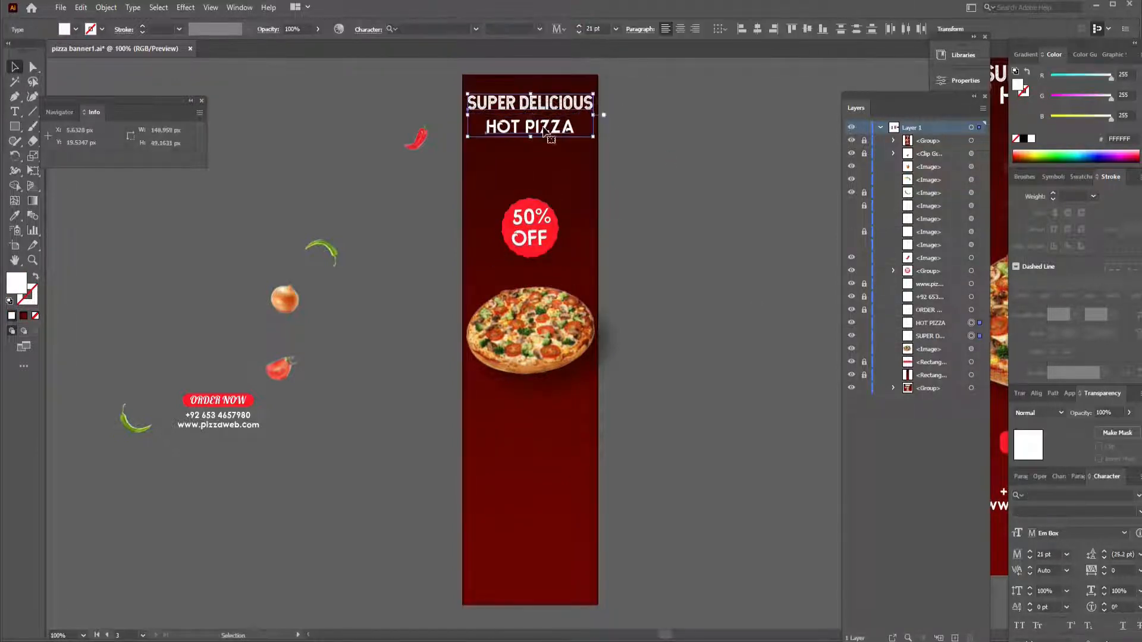
drag(544, 130, 543, 139)
click(601, 162)
drag(598, 162, 655, 166)
- Scale the red chili down to about 37 × 22 px and place it against the S of SUPER DELICIOUS
scroll(474, 142, up, 2)
double_click(322, 329)
drag(473, 141, 375, 326)
key(Right)
key(Right)
key(Right)
key(Right)
key(Up)
key(ctrl+equal)
key(ctrl+equal)
key(ctrl+equal)
key(ctrl+equal)
key(ctrl+equal)
key(ctrl+equal)
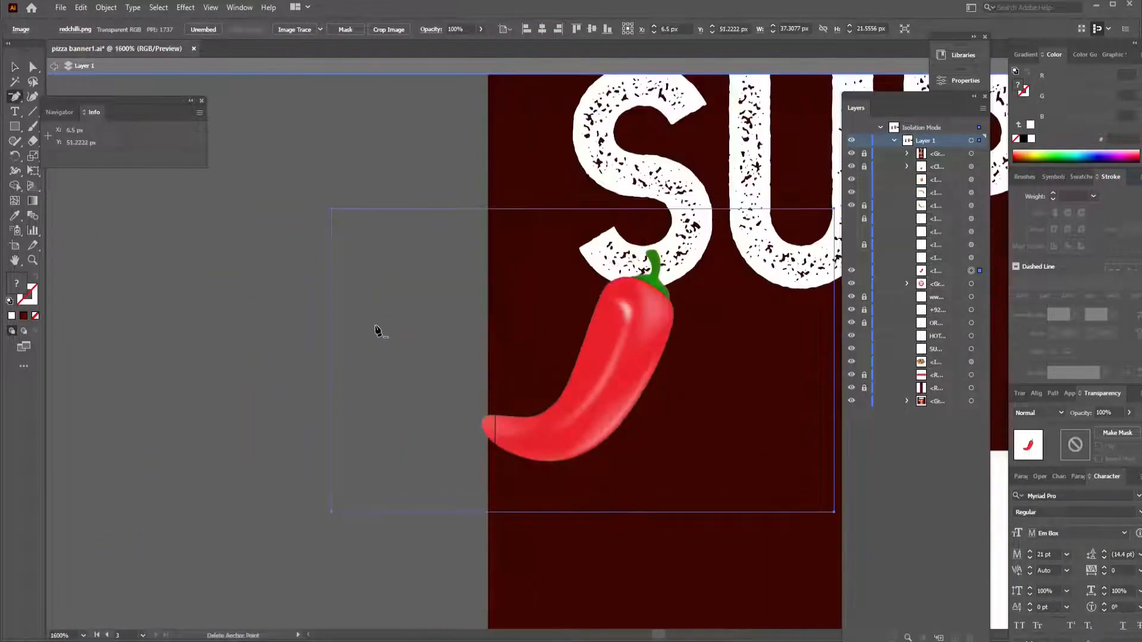
- Adjust the red chili's orientation and position against the S of the narrow banner's headline
click(376, 328)
click(673, 341)
click(15, 67)
drag(610, 372, 604, 352)
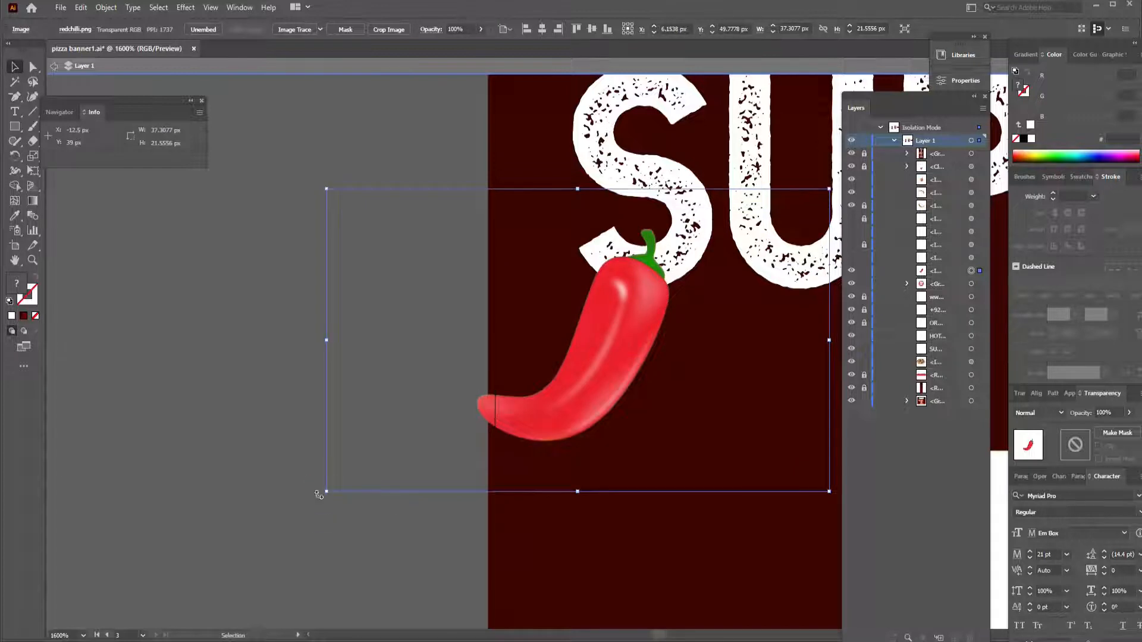
drag(319, 495, 378, 569)
drag(611, 309, 630, 336)
key(ctrl+1)
click(294, 177)
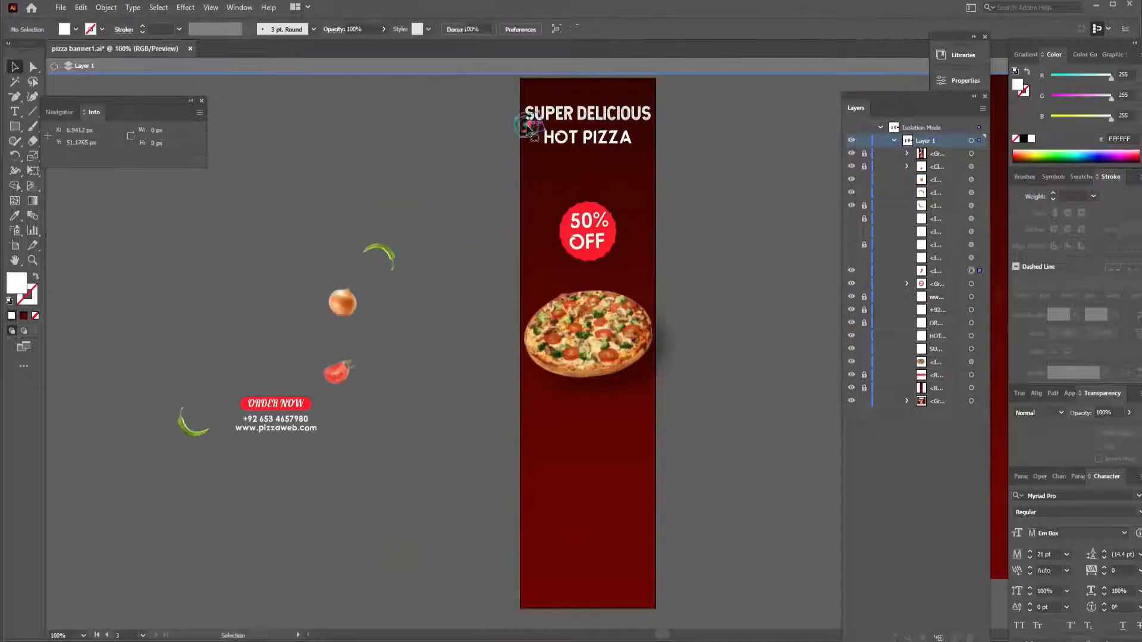
- Place the red chili below HOT PIZZA and the upper green chili beside the 50% OFF badge, setting both to Overlay blending
drag(527, 127, 540, 163)
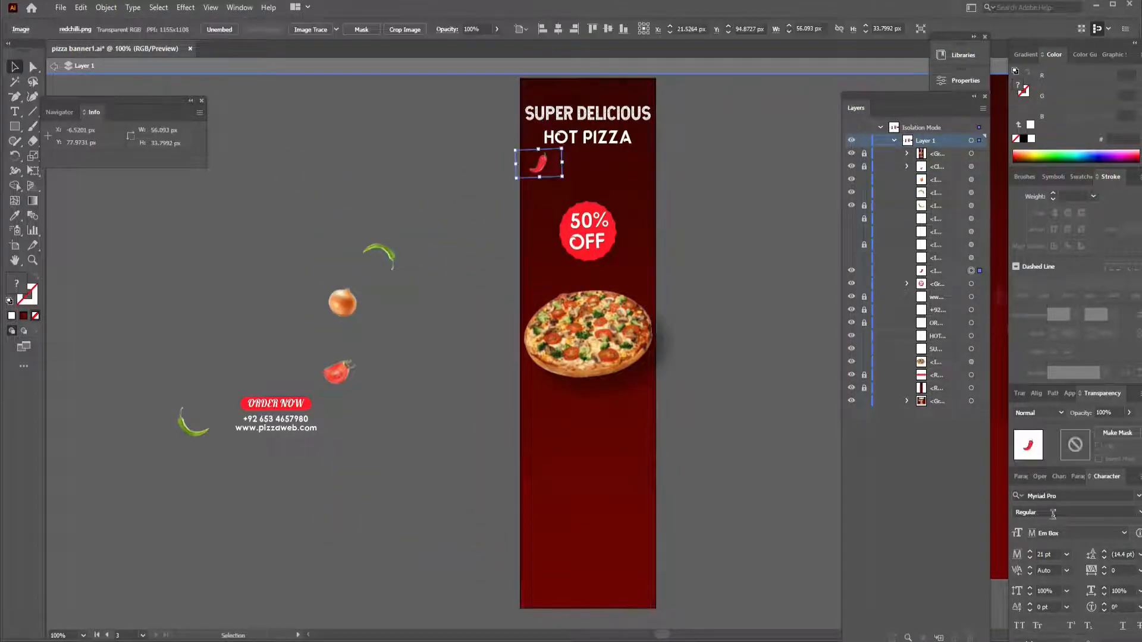
click(1038, 413)
click(1035, 293)
click(737, 357)
drag(381, 249, 632, 204)
click(1038, 413)
click(1035, 292)
- Place the onion at the pizza's upper-left edge and the tomato below the pizza, using Overlay blending for both
drag(342, 302, 538, 284)
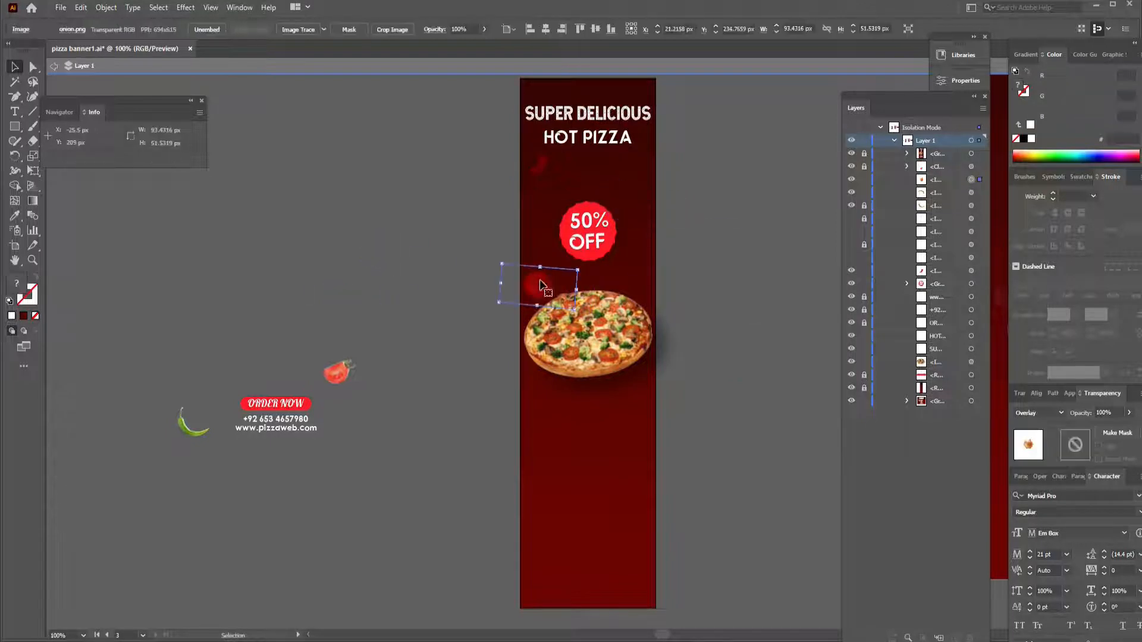
drag(393, 398, 276, 322)
click(281, 323)
drag(338, 374, 605, 405)
click(1038, 412)
click(1034, 293)
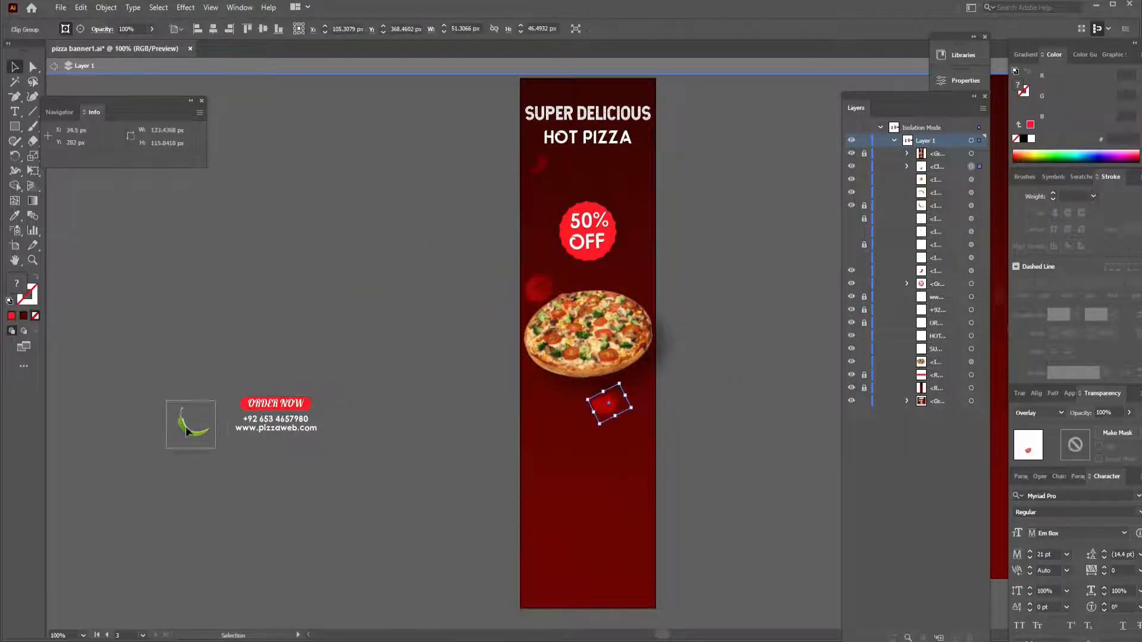
- Move the remaining green chili near the bottom of the narrow banner and set its blending mode to Overlay
drag(194, 430, 553, 556)
click(1038, 412)
click(1035, 293)
- Center the ORDER NOW button below the narrow banner's pizza and place the phone number and website lines beneath it
shift+click(293, 407)
drag(602, 469, 603, 470)
click(629, 469)
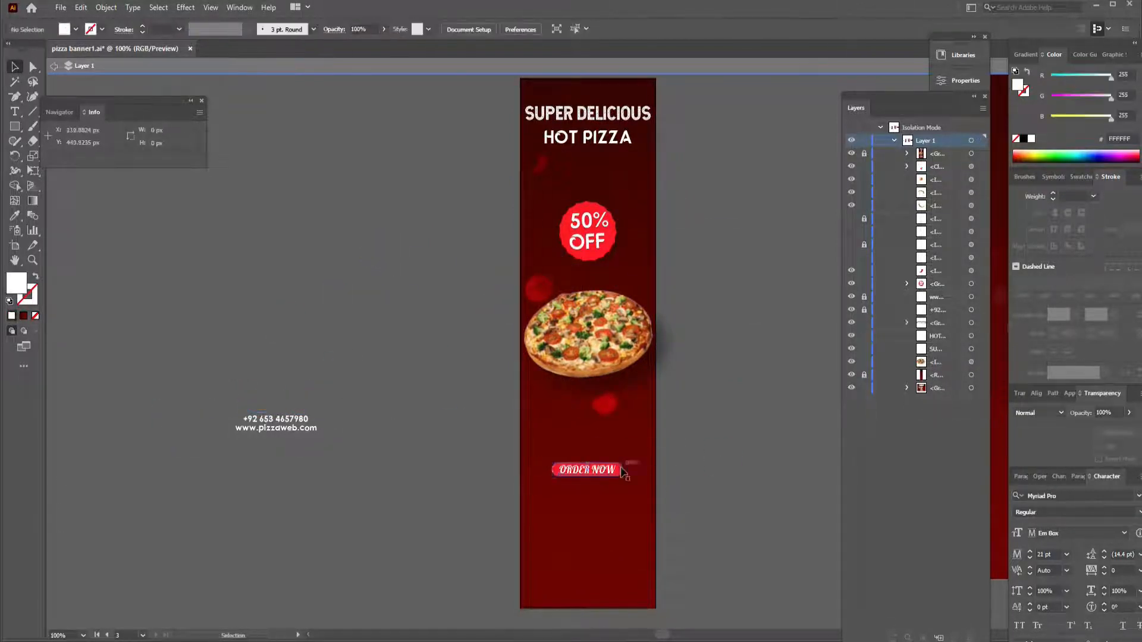
click(607, 470)
click(401, 29)
drag(323, 411, 262, 431)
drag(274, 420, 621, 559)
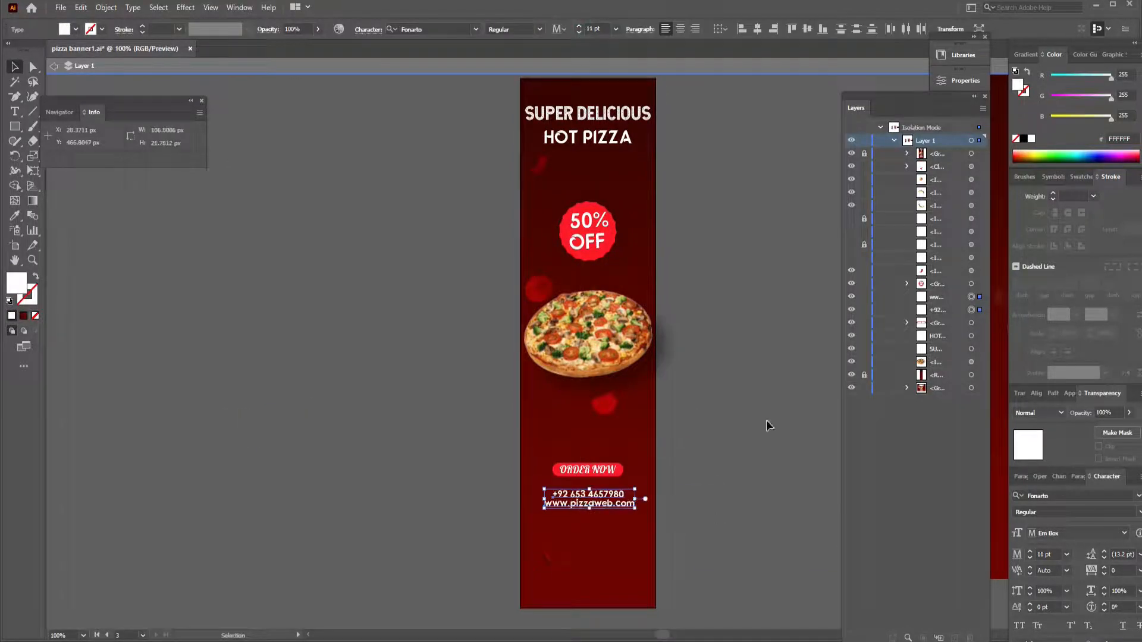
drag(615, 508, 617, 511)
click(720, 487)
- Group the texture flecks and scatter them over the narrow banner's background
drag(209, 476, 333, 285)
key(ctrl+g)
drag(271, 291, 657, 170)
drag(804, 369, 717, 286)
drag(696, 241, 579, 178)
click(721, 248)
drag(641, 198, 659, 205)
click(739, 229)
drag(591, 553, 590, 564)
click(708, 529)
scroll(707, 529, up, 1)
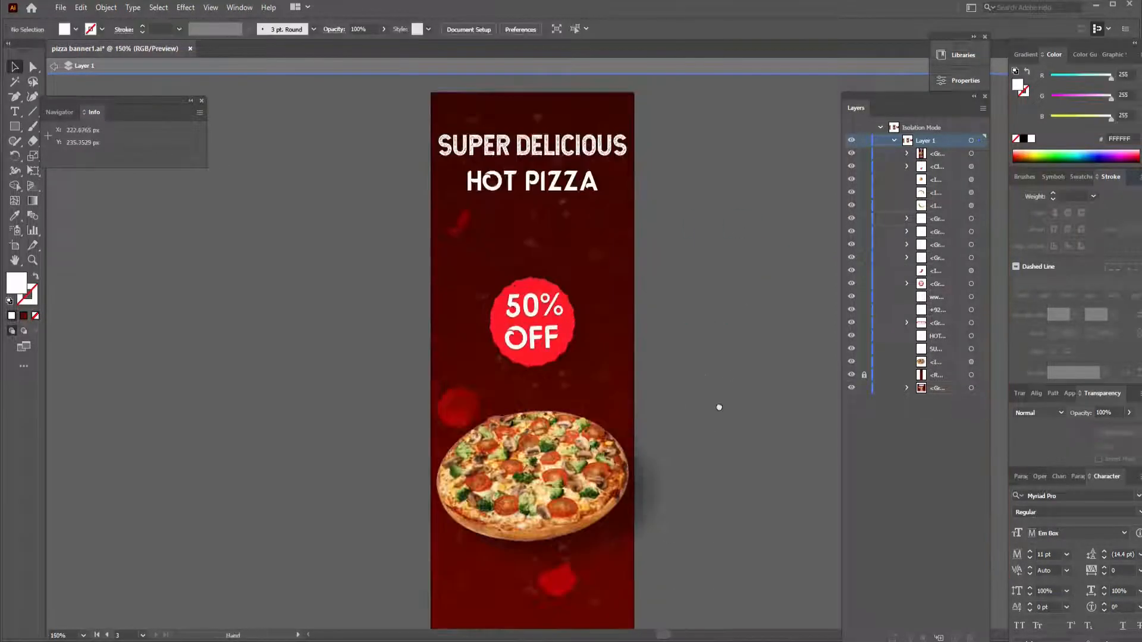
- Create a fourth artboard of 728 × 90 px below the existing banners
scroll(718, 408, down, 3)
key(shift+o)
drag(413, 351, 639, 573)
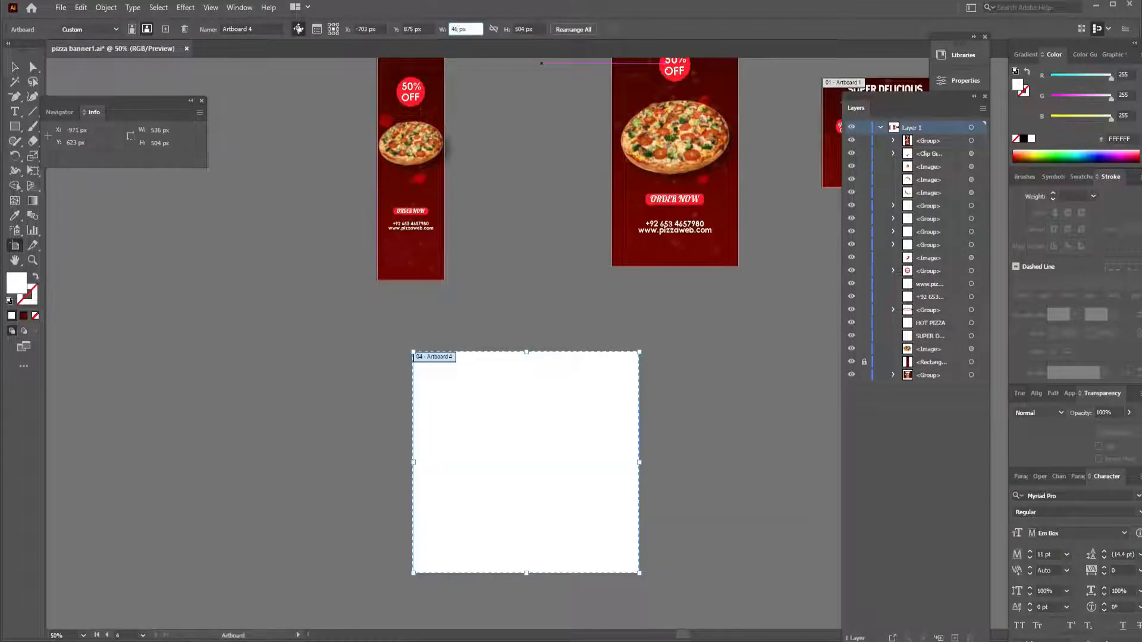
text(8)
key(Return)
text(728)
drag(525, 29, 509, 28)
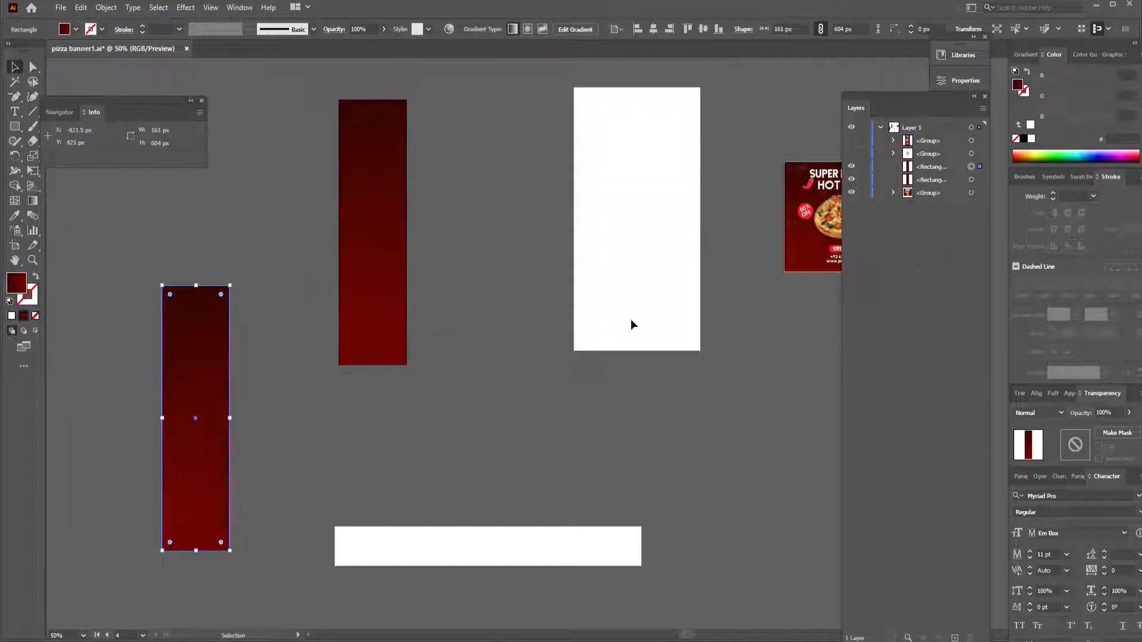
- Place a copy of the dark red gradient rectangle horizontally on the new artboard and resize it to about 727 × 90 px
key(ctrl+alt+3)
drag(234, 279, 69, 353)
drag(214, 417, 481, 549)
drag(589, 514, 640, 527)
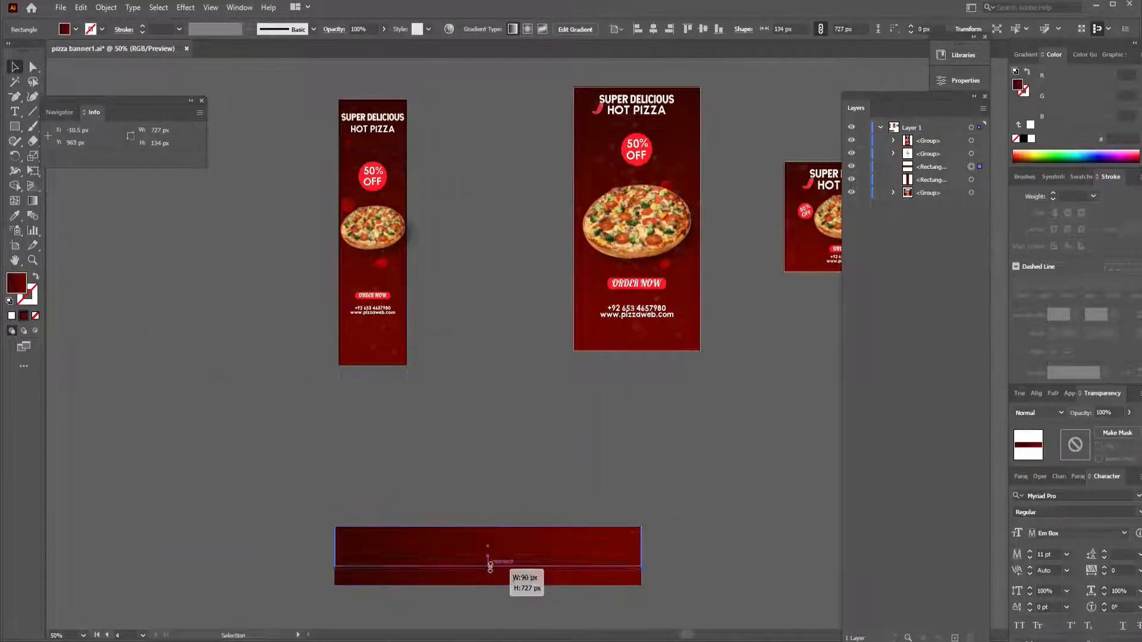
drag(490, 568, 489, 566)
- Extend the gradient rectangle to about 731 px wide so it covers both ends of the 728 × 90 px artboard
click(675, 549)
key(ctrl+1)
scroll(675, 549, down, 8)
click(570, 438)
click(706, 382)
click(179, 456)
drag(178, 456, 175, 456)
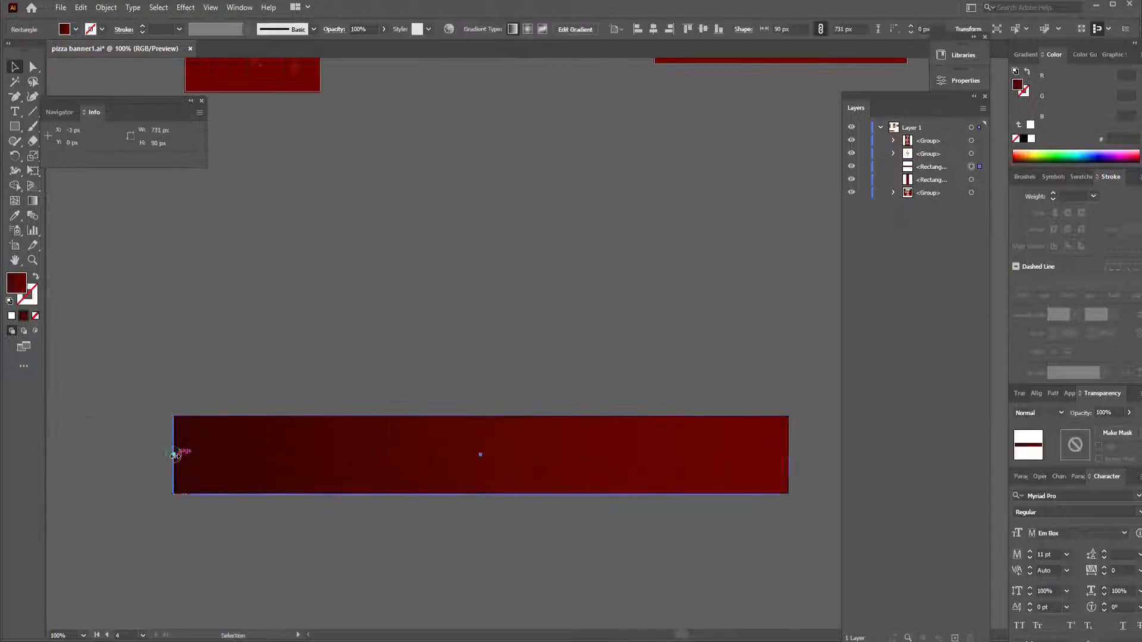
click(629, 380)
- Duplicate the 300 × 250 px banner beside the leaderboard and ungroup the copy
key(ctrl+minus)
key(ctrl+minus)
drag(725, 247, 719, 469)
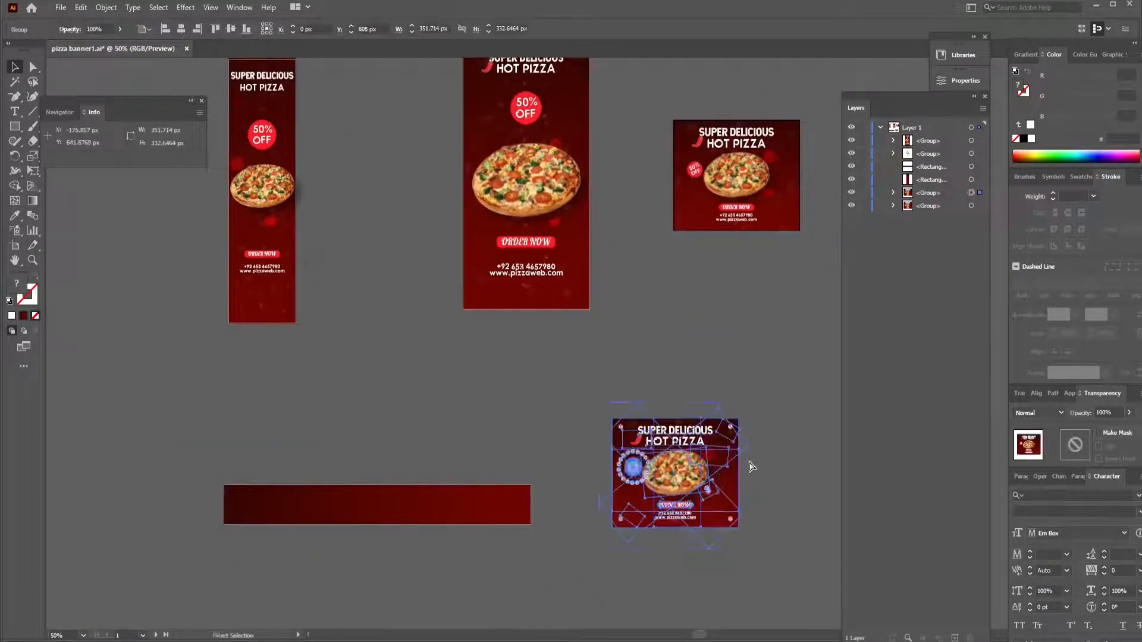
key(ctrl+plus)
key(ctrl+plus)
key(ctrl+shift+g)
- Bring the copied pizza to the front, place it in the middle of the leaderboard and scale it to fit
scroll(747, 344, left, 9)
drag(808, 370, 232, 431)
right_click(232, 429)
click(422, 529)
scroll(354, 270, left, 11)
click(588, 28)
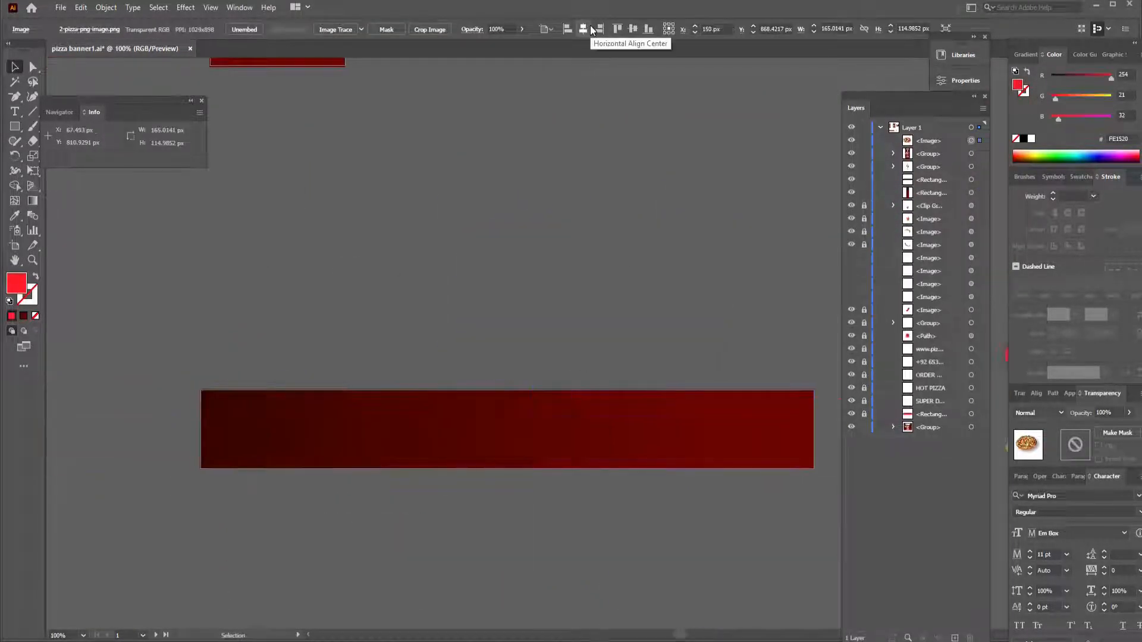
key(ctrl+z)
drag(767, 430, 502, 427)
drag(563, 379, 554, 390)
- Move the copied SUPER DELICIOUS and HOT PIZZA headlines with the red chili onto the leaderboard's left part and bring them to front
drag(701, 333, 327, 289)
drag(715, 251, 173, 303)
drag(172, 324, 521, 359)
click(640, 314)
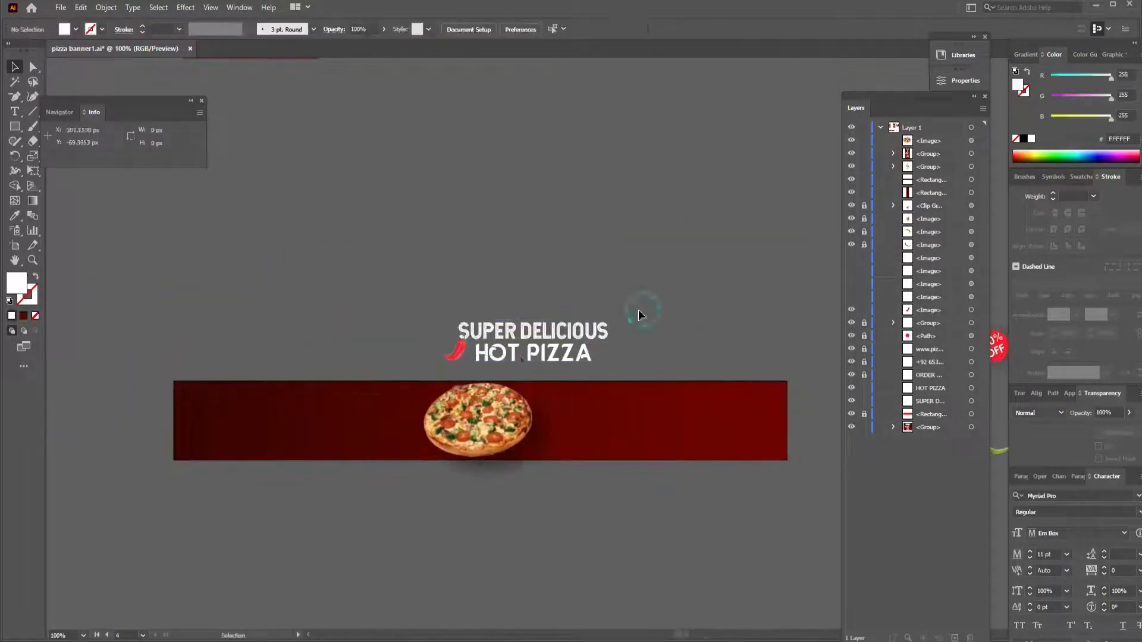
drag(426, 295, 622, 370)
drag(543, 329, 310, 401)
right_click(289, 396)
mouse_move(375, 544)
click(476, 537)
click(418, 95)
- Scale the leaderboard's red chili to about 46 × 26 px and place it against the S of SUPER DELICIOUS
click(312, 411)
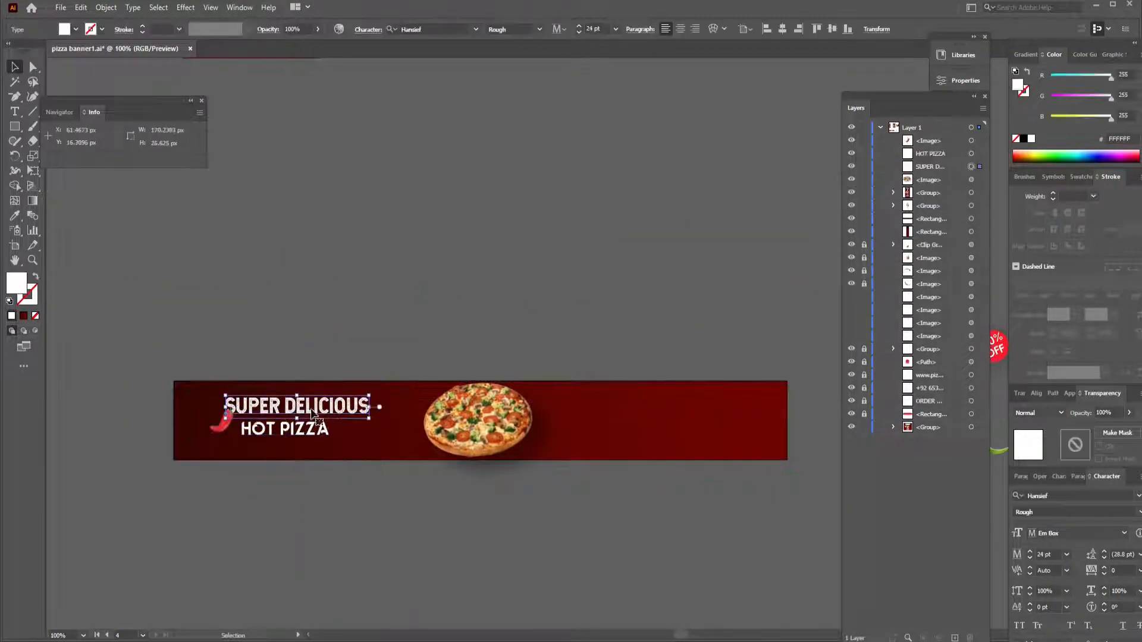
click(299, 430)
key(ctrl+plus)
key(ctrl+plus)
key(ctrl+plus)
key(ctrl+plus)
click(334, 309)
drag(455, 234, 414, 258)
drag(352, 315, 356, 311)
- Nudge the leaderboard's red chili 1 px right and 1 px down, and save the document
key(ctrl+plus)
key(ctrl+plus)
key(ctrl+plus)
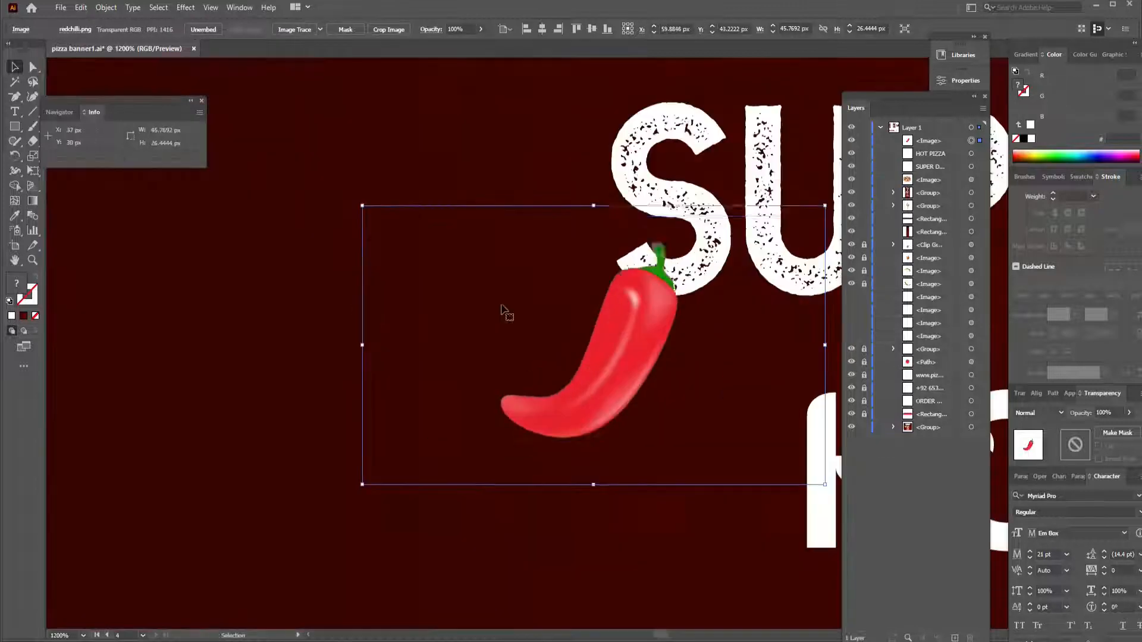
key(Right)
key(Down)
key(ctrl+1)
key(ctrl+s)
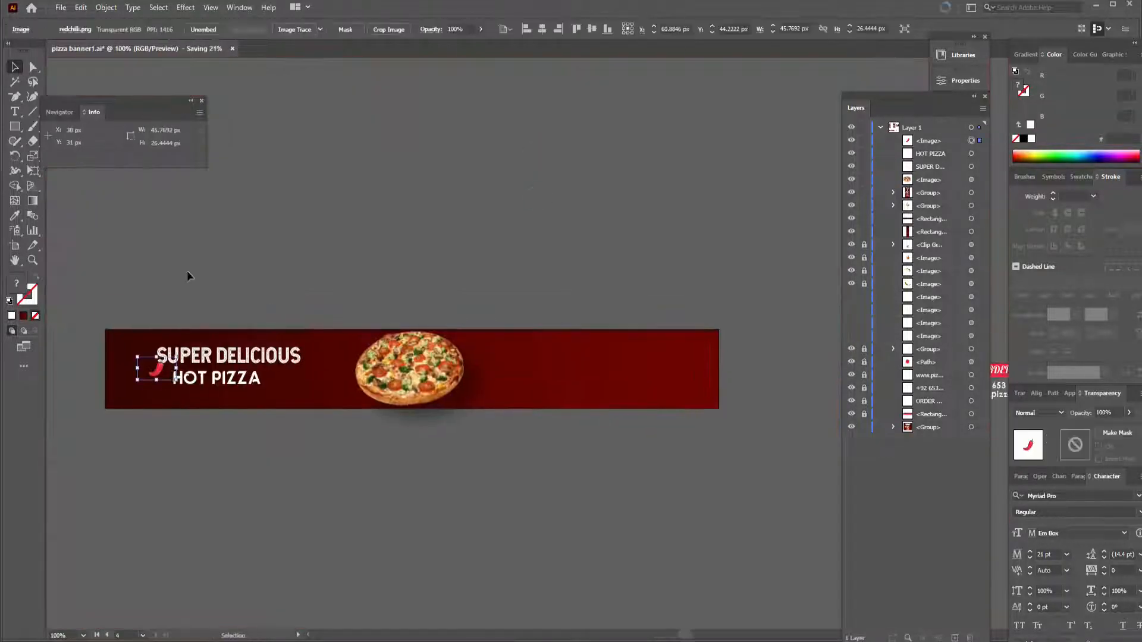
- Set the red chili to Overlay blending, enlarge and rotate it, and place it at the leaderboard's left end
click(1060, 413)
click(1038, 287)
drag(153, 367, 157, 363)
drag(166, 398, 161, 408)
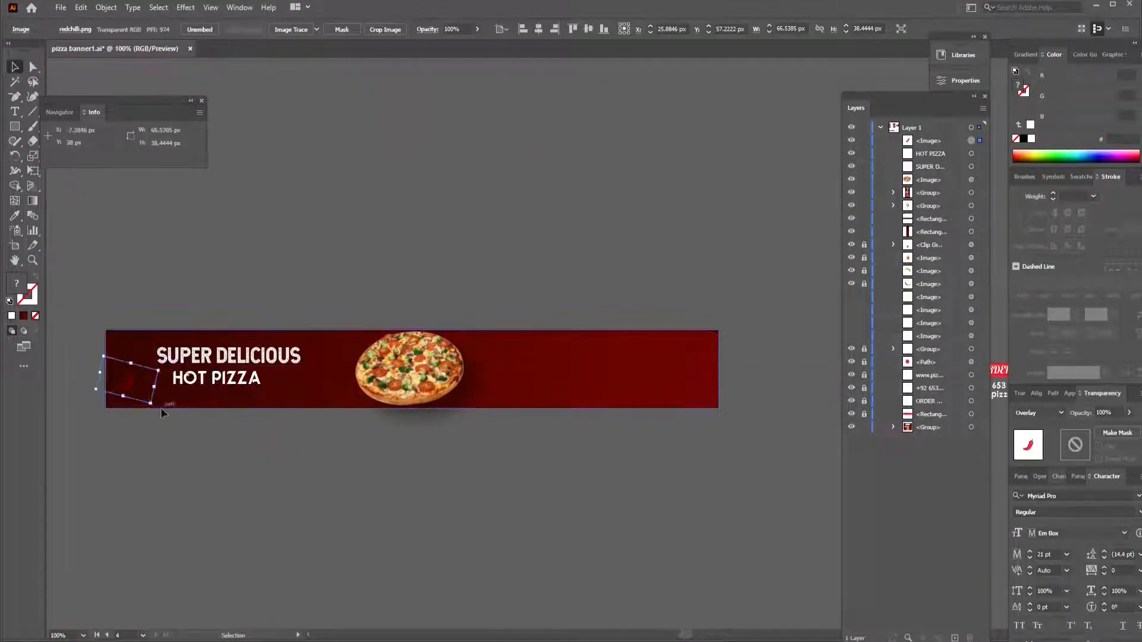
click(494, 272)
- Group the copied 50% OFF badge pieces, move the badge onto the leaderboard and bring it to the front
key(ctrl+minus)
drag(493, 272, 334, 306)
click(647, 343)
click(637, 342)
click(637, 343)
shift+click(652, 345)
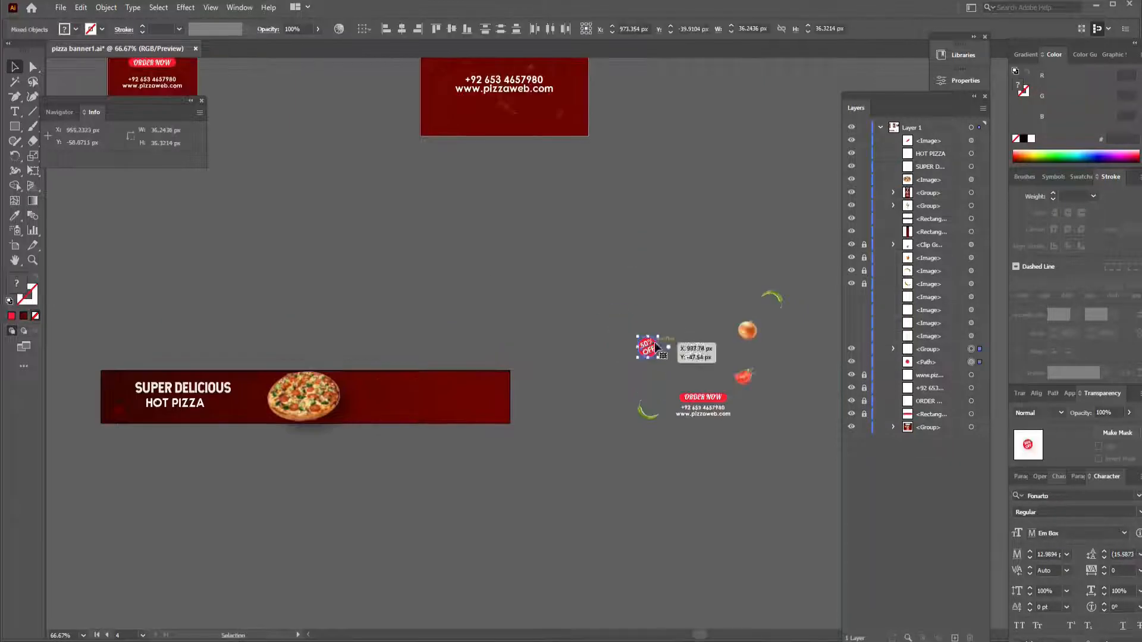
key(ctrl+g)
drag(652, 346, 407, 391)
key(ctrl+shift+bracketright)
- Resize the 50% OFF badge to about 36 px wide, place it right of the leaderboard's pizza and tilt it clockwise
key(ctrl+0)
drag(615, 220, 394, 325)
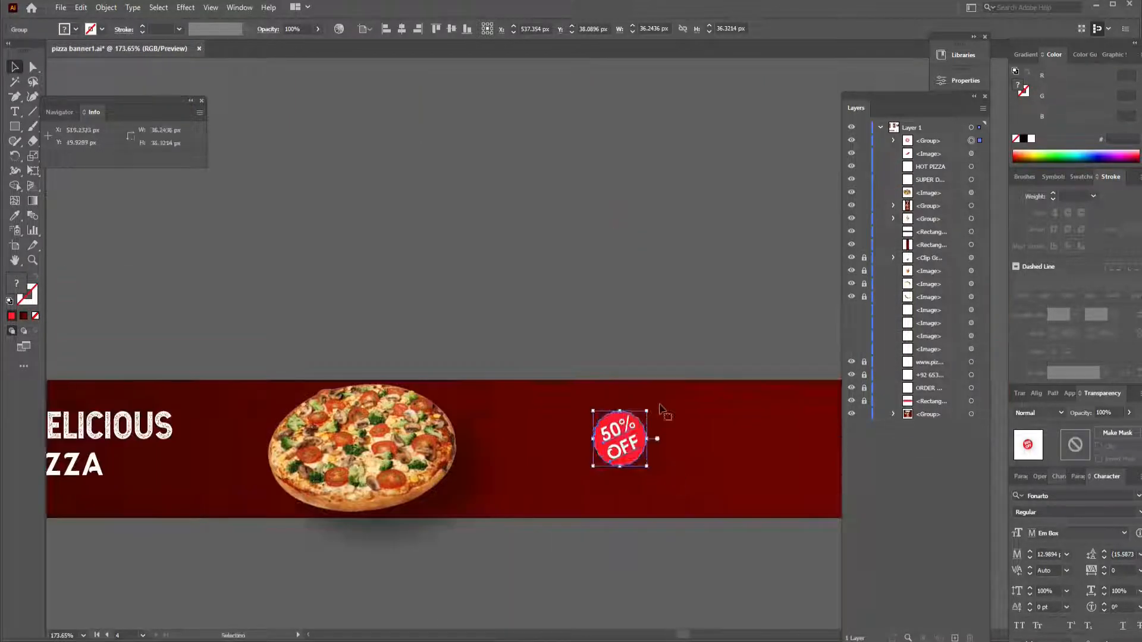
drag(650, 468, 653, 473)
drag(620, 438, 506, 425)
key(ctrl+1)
drag(616, 259, 461, 327)
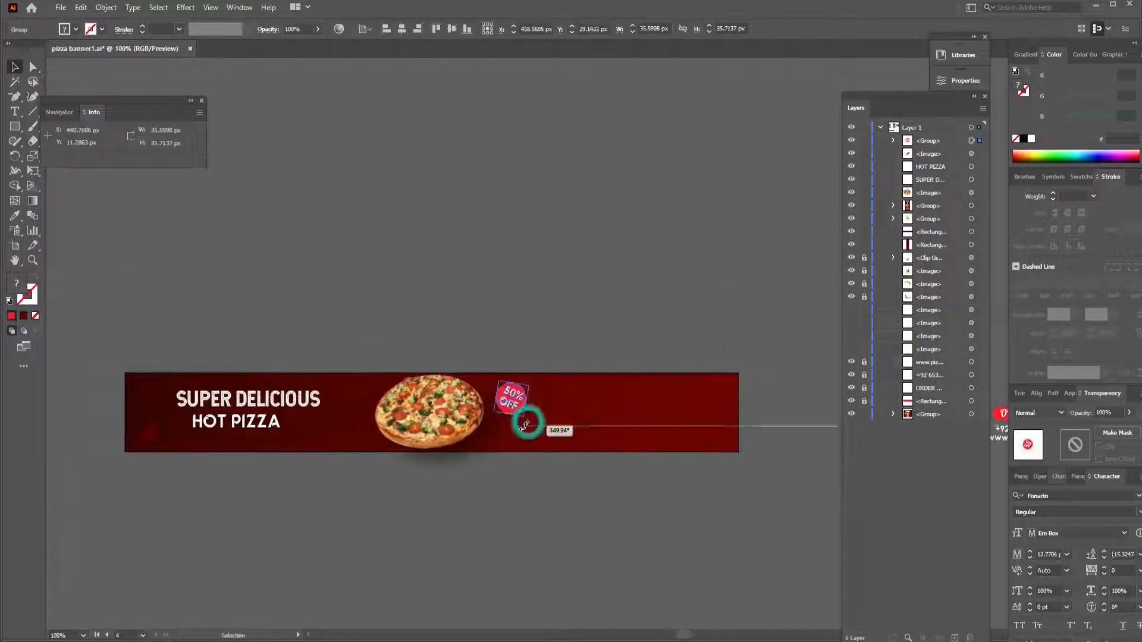
drag(523, 426, 510, 399)
- Move the ORDER NOW button with the phone number and website lines onto the leaderboard's right part and bring them to front
drag(758, 333, 378, 360)
click(688, 437)
click(615, 443)
click(615, 458)
click(613, 469)
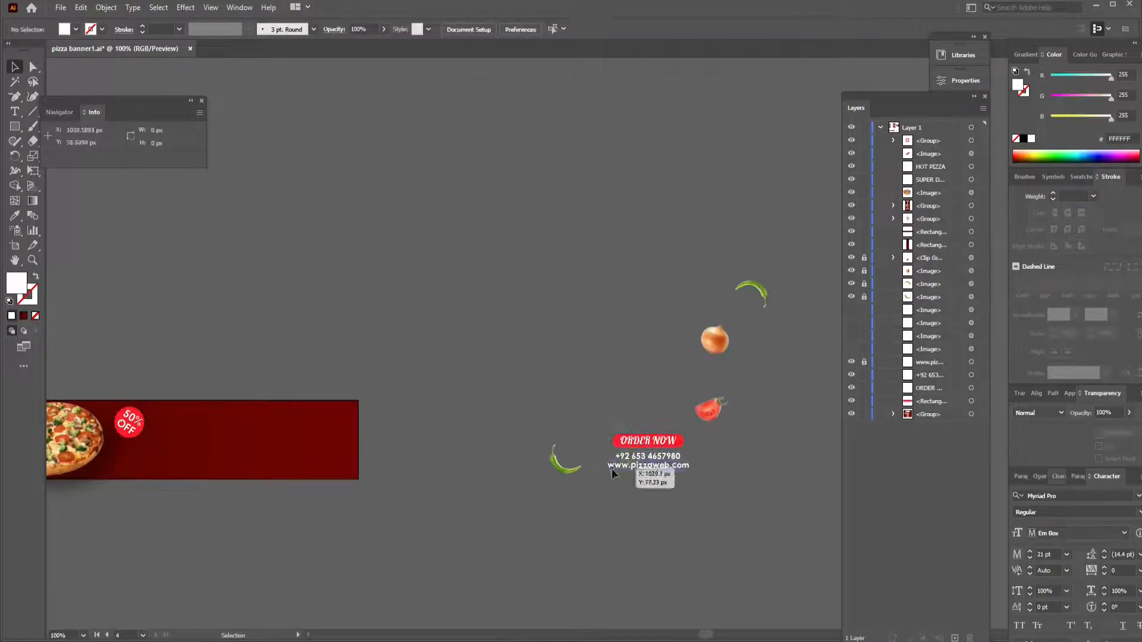
click(616, 440)
drag(594, 414, 697, 475)
drag(661, 449, 582, 465)
key(ctrl+shift+bracketright)
click(421, 420)
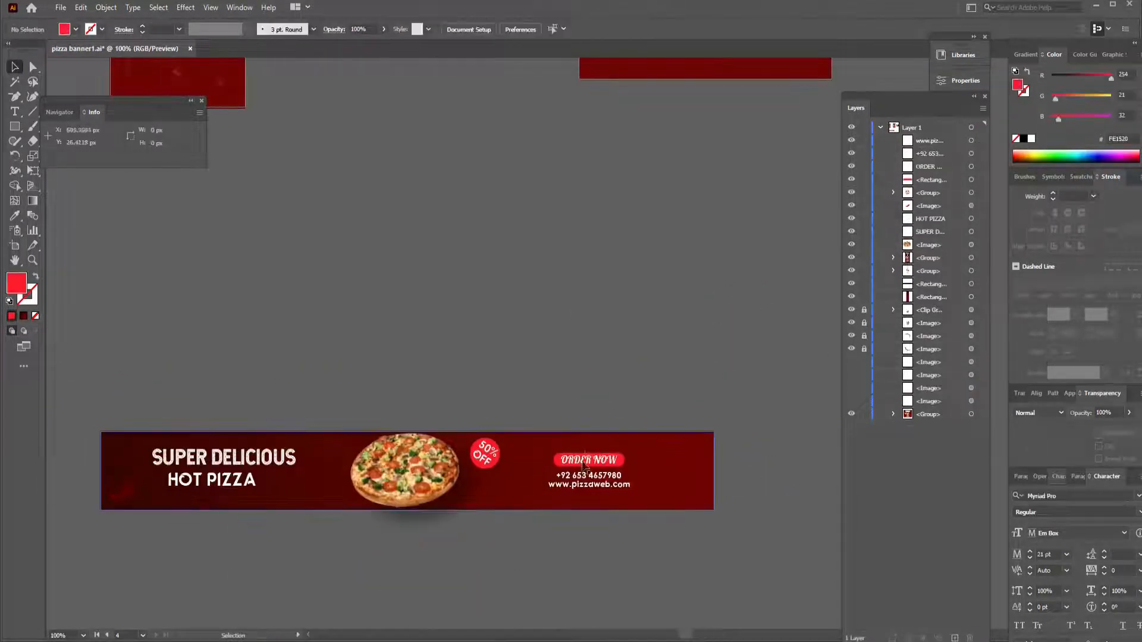
- Group the leaderboard's ORDER NOW text with its red button rectangle
click(585, 465)
drag(551, 344, 593, 280)
click(586, 397)
shift+click(598, 396)
click(625, 395)
shift+click(664, 396)
key(ctrl+g)
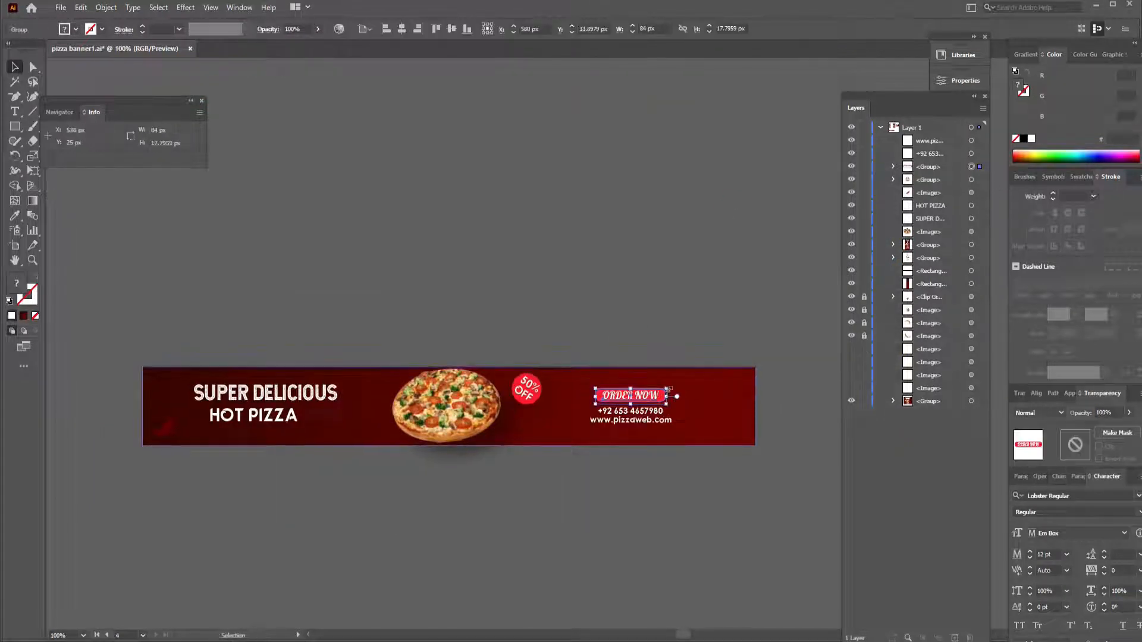
- Enlarge the ORDER NOW button group to 102 px wide and set its Y position to 33 px
drag(667, 388, 674, 388)
double_click(589, 29)
click(672, 288)
click(630, 395)
double_click(592, 29)
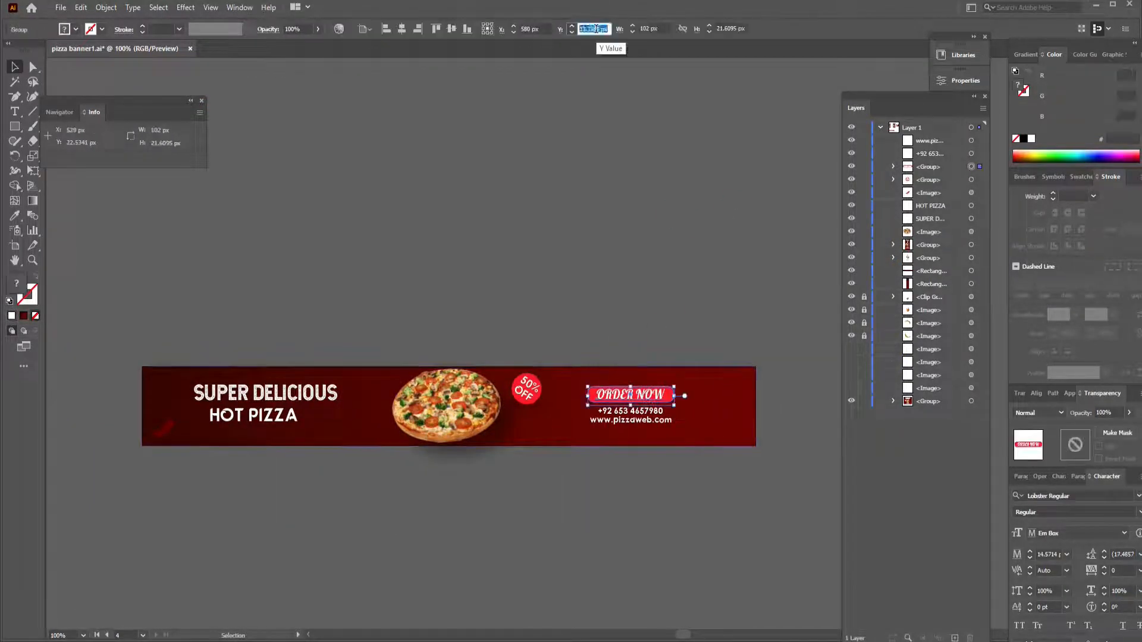
text(33)
key(Return)
click(672, 288)
- Increase the font size of the leaderboard's phone number and website lines, and nudge both lines down and left beneath the button
click(656, 411)
click(672, 326)
click(639, 420)
click(580, 27)
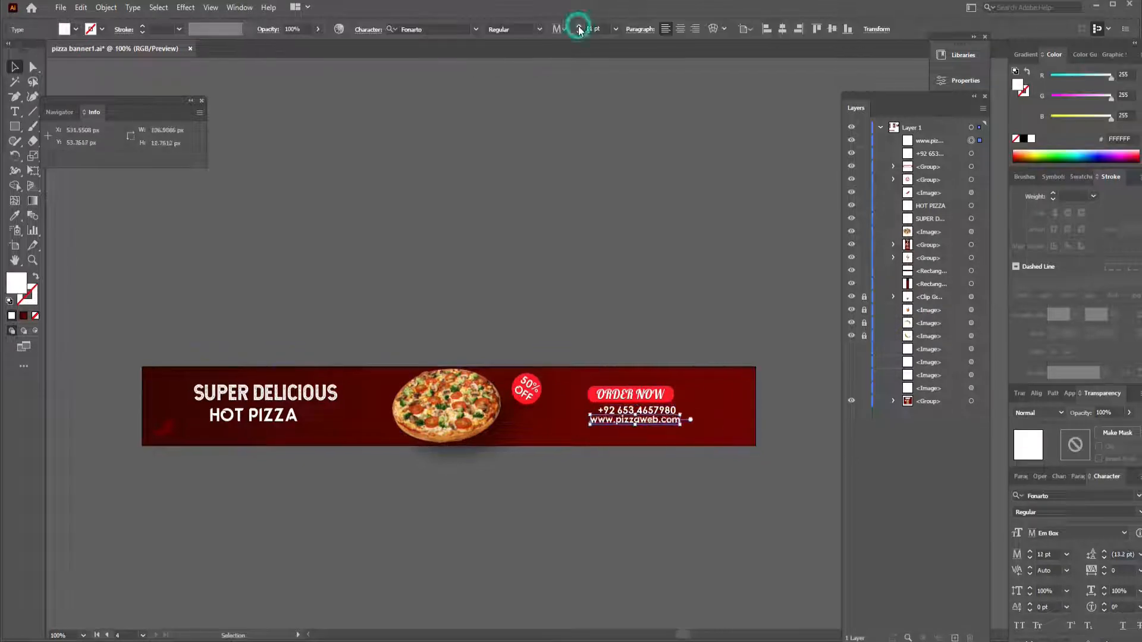
click(579, 27)
shift+click(639, 411)
key(Down)
key(Down)
key(Down)
key(Down)
key(Down)
key(Left)
key(Left)
key(Left)
key(Left)
key(Left)
key(Left)
key(Left)
key(Left)
key(Left)
key(Left)
click(719, 294)
- Unlock the ingredient images, move them beside the leaderboard and bring them to the front
key(ctrl+minus)
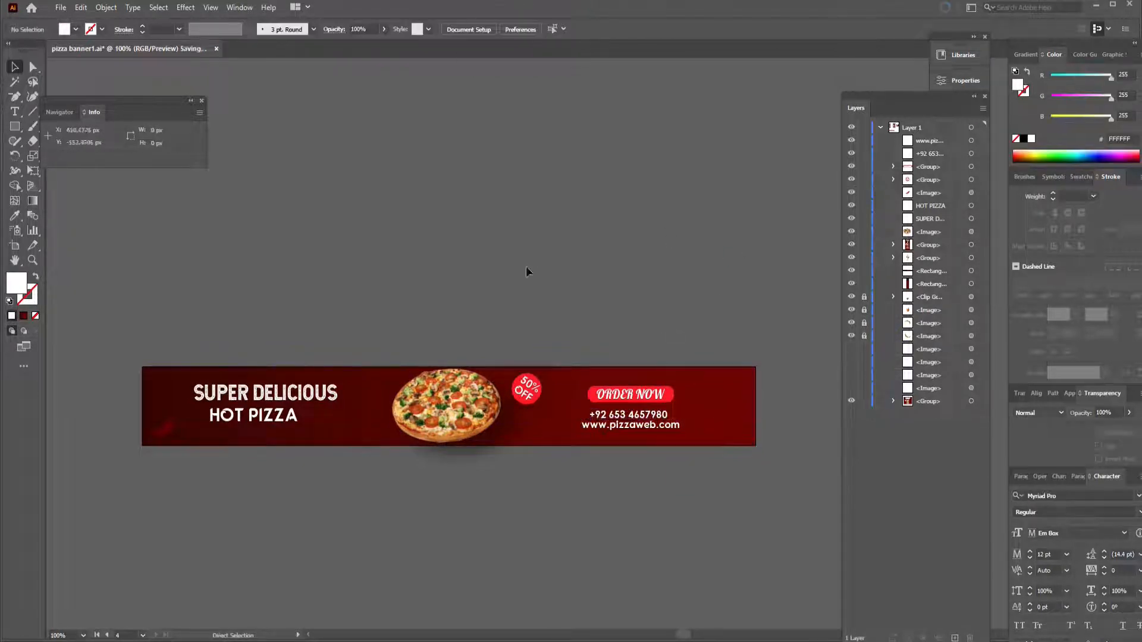
drag(768, 288, 556, 307)
key(ctrl+alt+2)
drag(706, 348, 315, 446)
drag(454, 505, 642, 519)
key(ctrl+shift+bracketright)
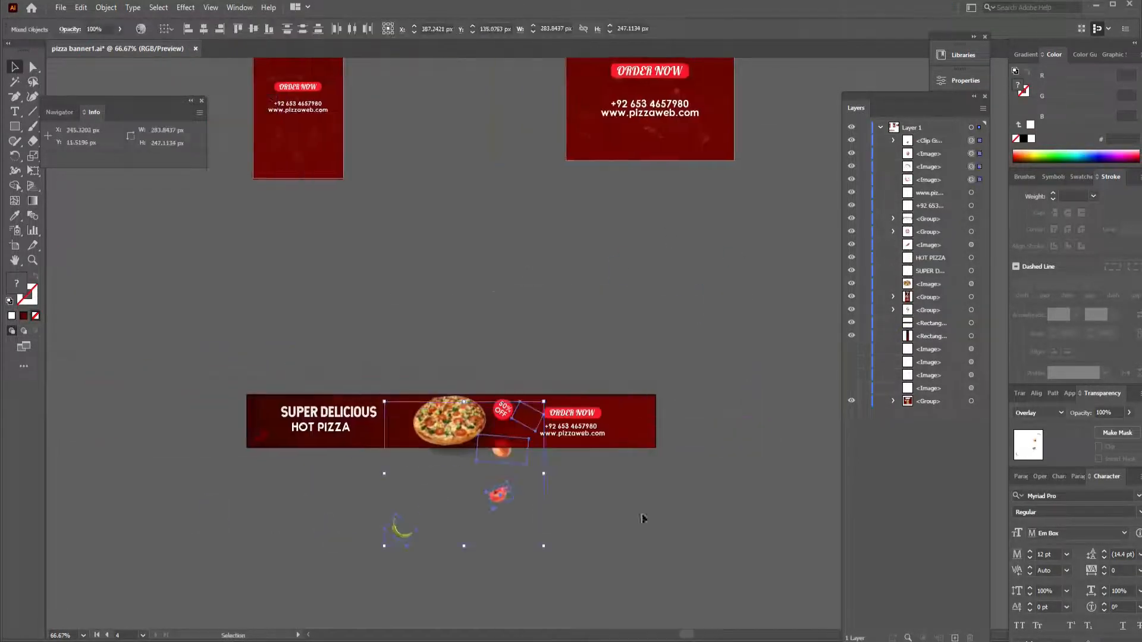
click(642, 520)
- Distribute the ingredient images on the leaderboard, with one left of the pizza and others right of the contact lines
drag(500, 452, 409, 435)
drag(500, 504, 613, 436)
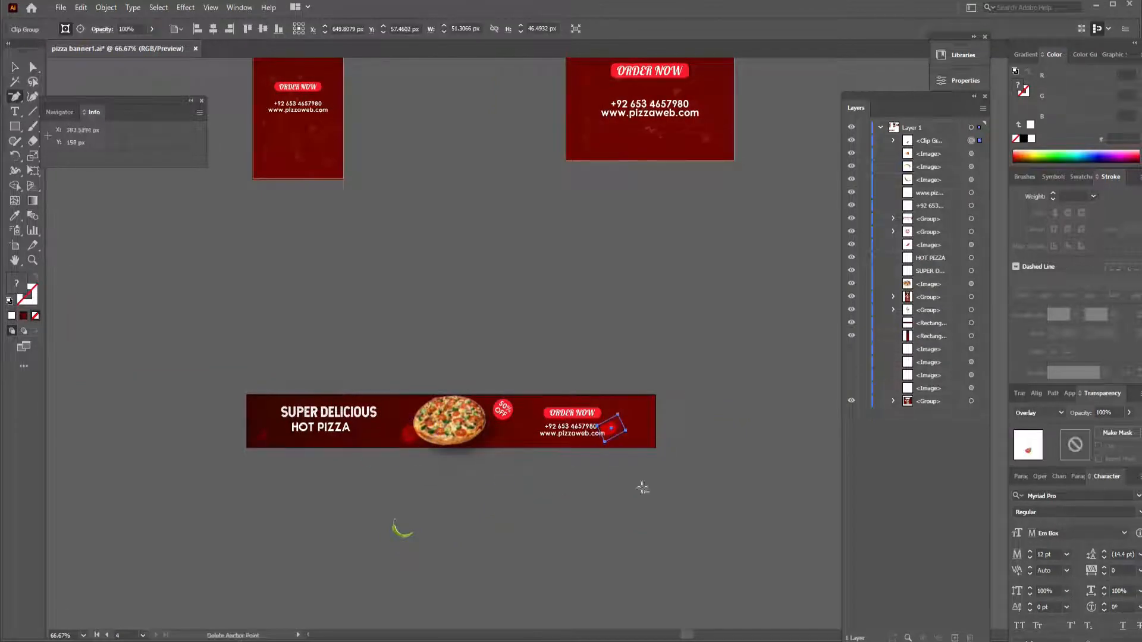
key(v)
click(611, 427)
key(minus)
key(v)
drag(402, 533, 645, 436)
click(630, 511)
- Lower the opacity of the ingredient left of the pizza and move the green chili between the badge and the ORDER NOW button
key(ctrl+plus)
drag(589, 575, 562, 471)
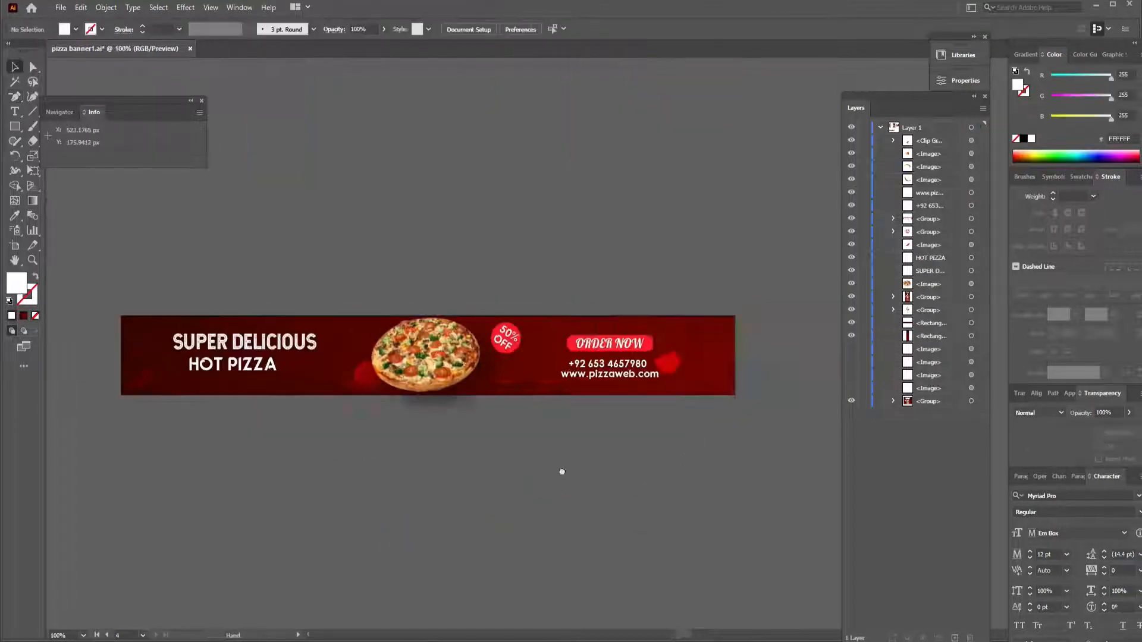
scroll(485, 350, up, 3)
click(278, 393)
click(1129, 413)
drag(1126, 429, 1115, 436)
drag(595, 345, 579, 368)
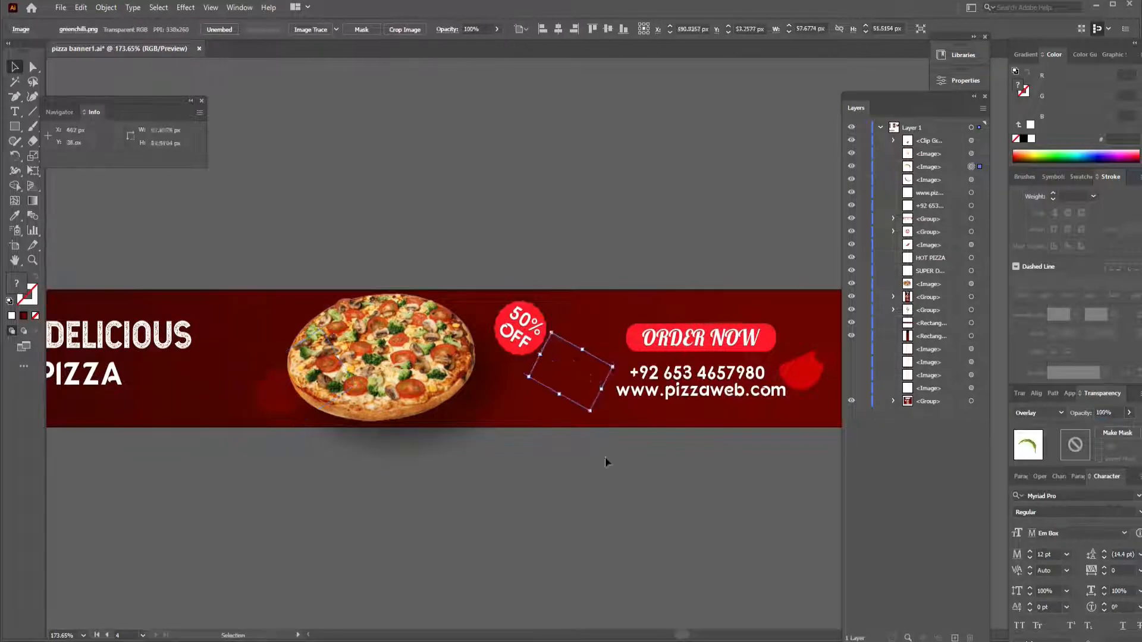
- Show the four hidden images of scattered particles and group them
click(606, 456)
drag(606, 458, 433, 527)
drag(630, 449, 659, 406)
click(755, 428)
drag(851, 349, 851, 388)
key(ctrl+minus)
key(ctrl+minus)
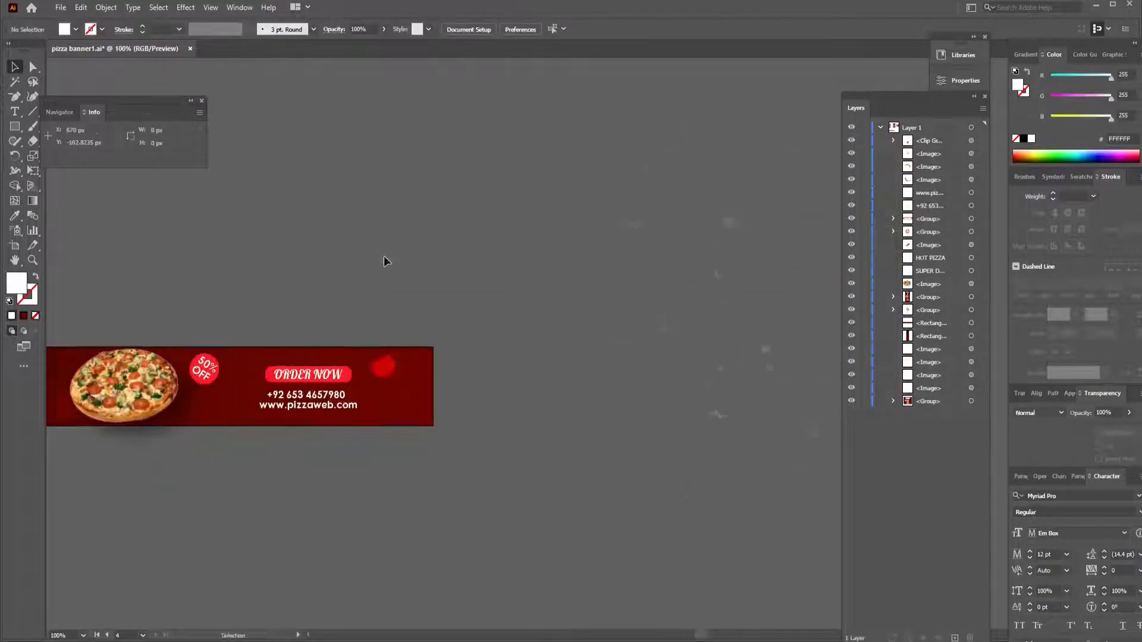
drag(457, 176, 762, 494)
key(ctrl+g)
- Move the particle group beside the leaderboard's right end and bring it to the front
drag(745, 192, 627, 303)
drag(602, 335, 805, 358)
drag(805, 358, 424, 414)
right_click(481, 415)
mouse_move(584, 571)
click(639, 569)
click(622, 471)
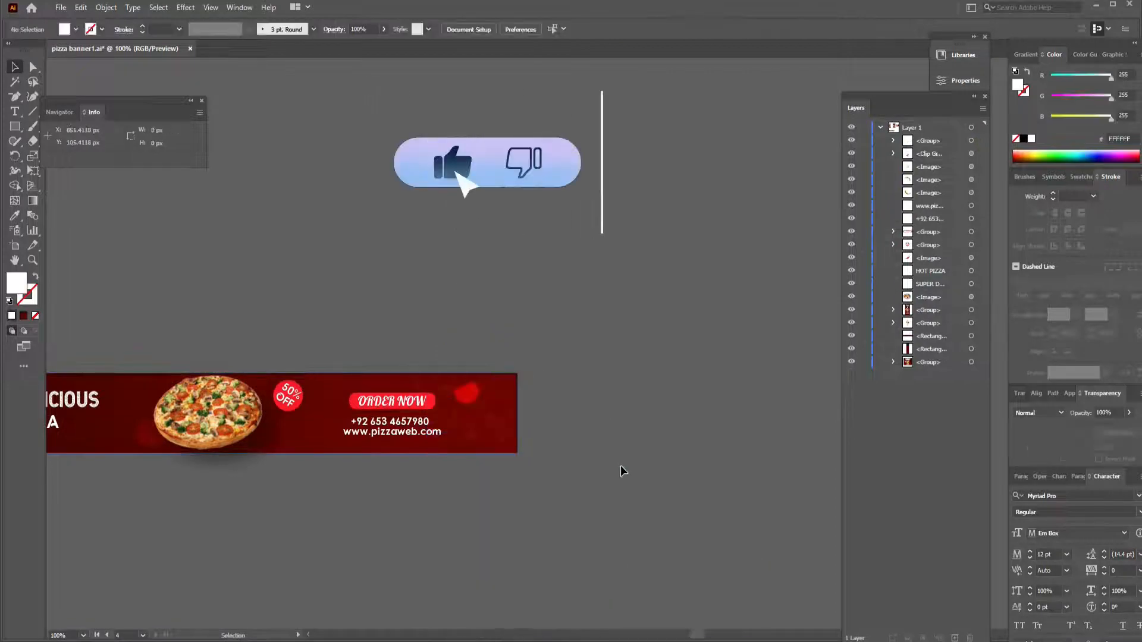
- Fit the particle group, about 119 × 87 px, against the leaderboard's right edge
key(ctrl+plus)
key(ctrl+plus)
drag(438, 505, 664, 400)
click(666, 399)
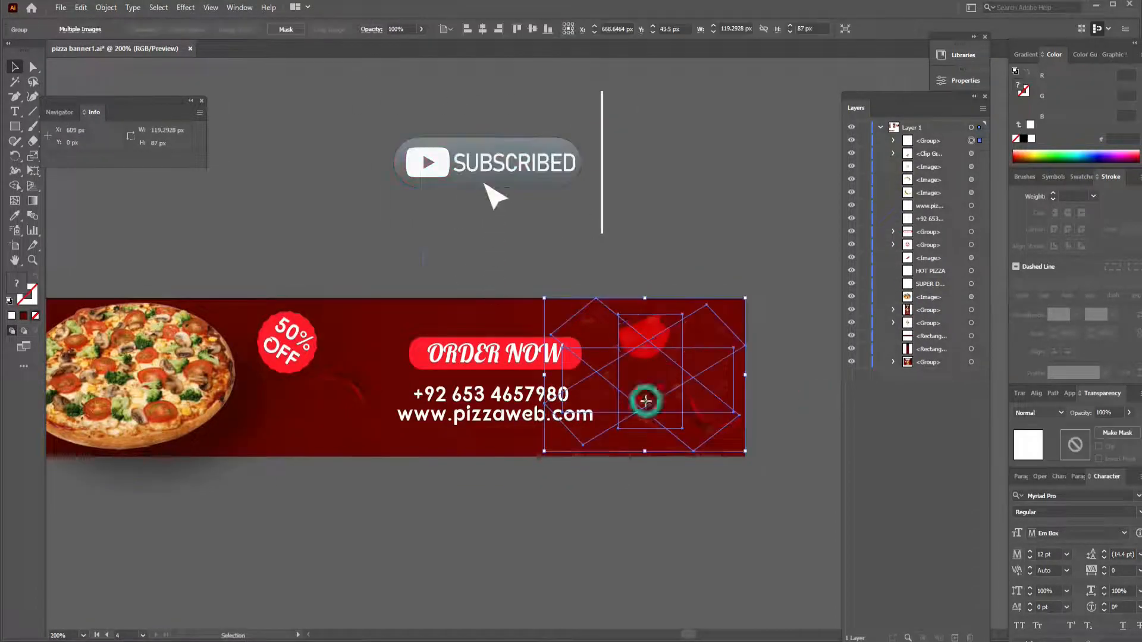
- Duplicate the particle group leftward and repeat the copy until six groups span the whole leaderboard
drag(589, 344, 448, 344)
key(ctrl+d)
drag(410, 239, 775, 260)
key(ctrl+d)
key(ctrl+d)
key(ctrl+d)
drag(332, 268, 278, 289)
click(574, 262)
click(359, 417)
drag(258, 500, 250, 504)
click(536, 553)
drag(595, 535, 310, 510)
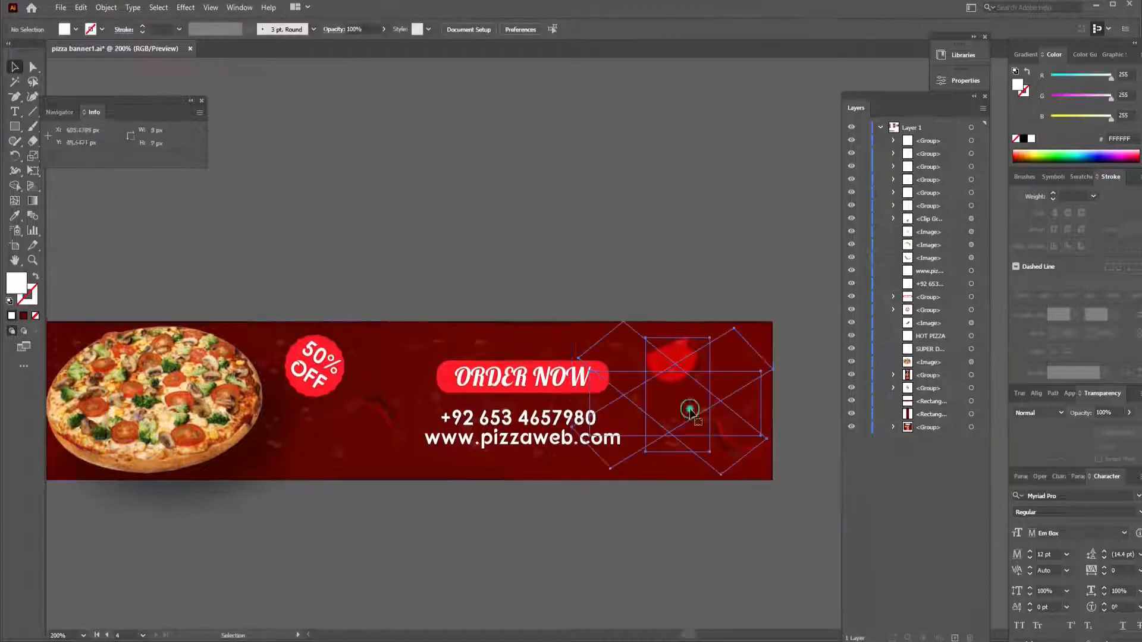
- Select all six particle groups across the leaderboard and combine them into one group
click(688, 408)
drag(564, 475, 565, 477)
shift+click(461, 407)
shift+click(268, 407)
drag(71, 402, 512, 408)
shift+click(499, 407)
shift+click(309, 405)
shift+click(173, 394)
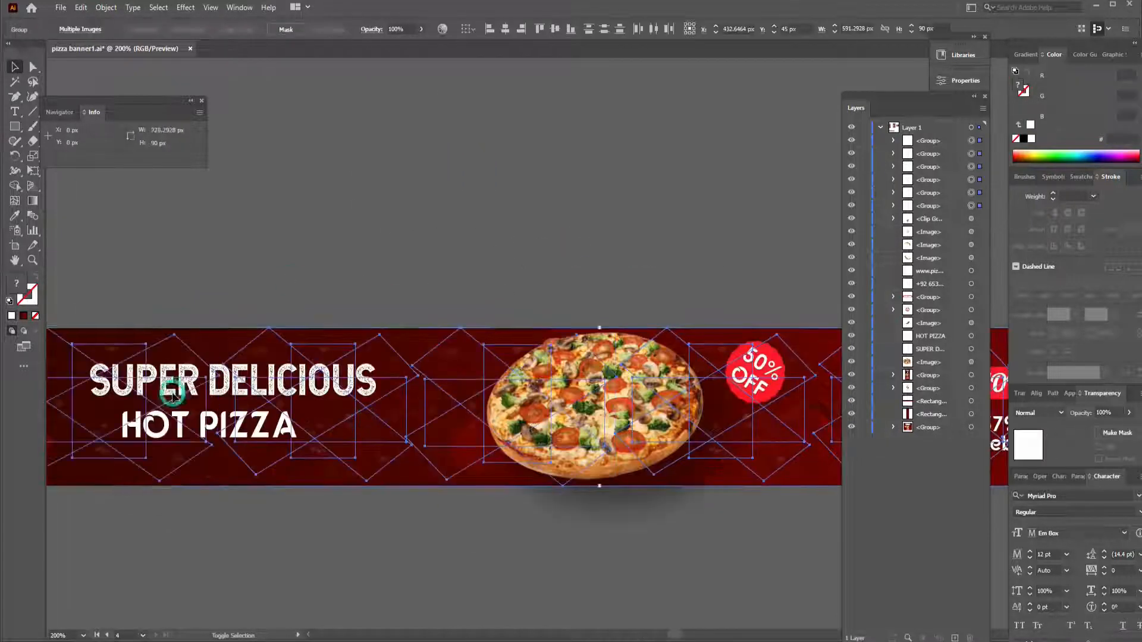
key(ctrl+g)
click(694, 245)
key(ctrl+1)
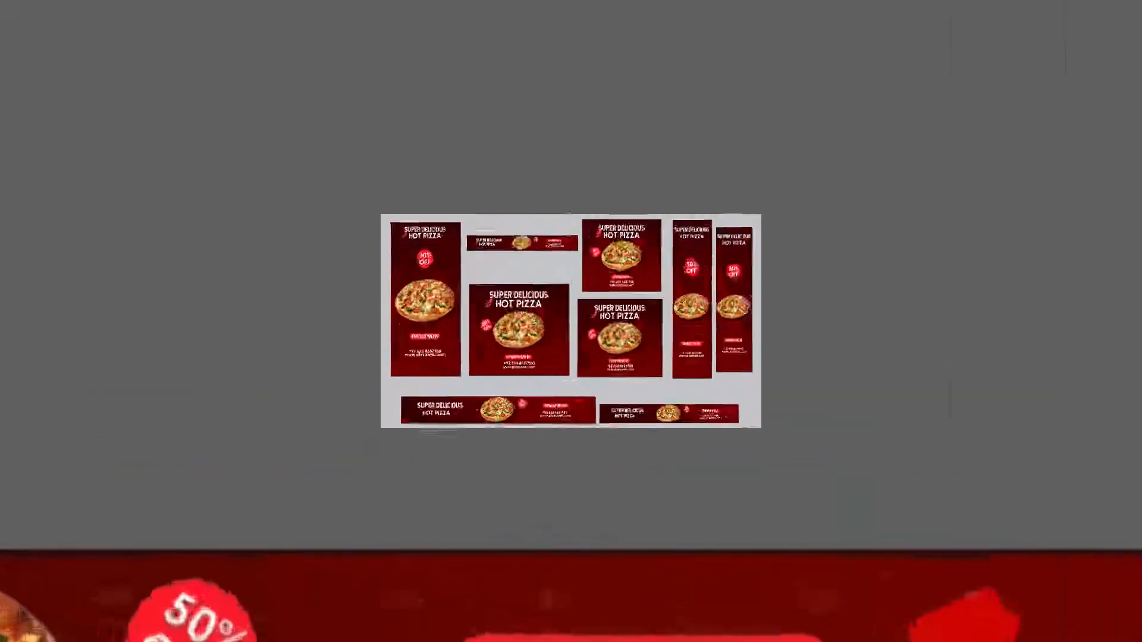